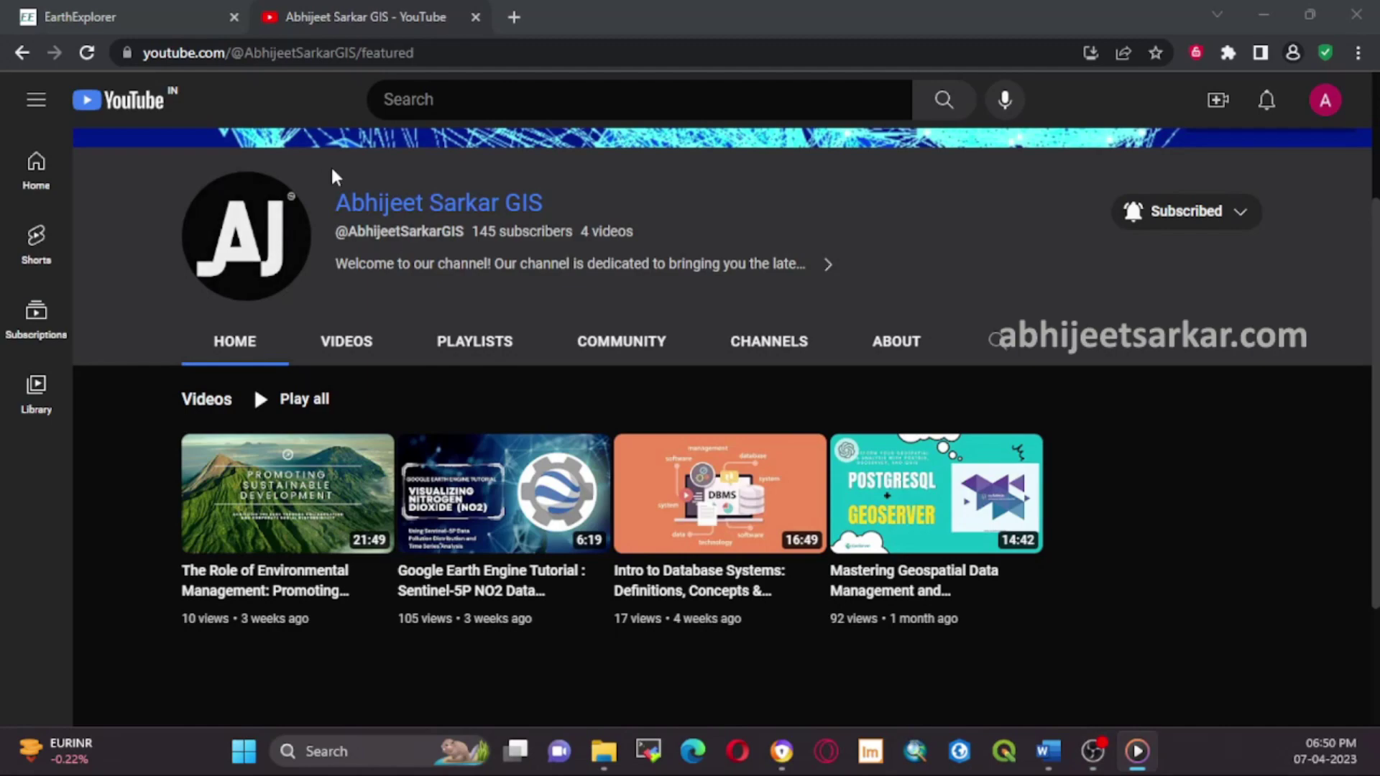
- Look over the GIS YouTube channel's home, About and Videos pages
{"action": "scroll", "coordinate": [417, 334], "scroll_direction": "up", "scroll_amount": 2}
{"action": "scroll", "coordinate": [360, 456], "scroll_direction": "down", "scroll_amount": 3}
{"action": "scroll", "coordinate": [298, 444], "scroll_direction": "up", "scroll_amount": 2}
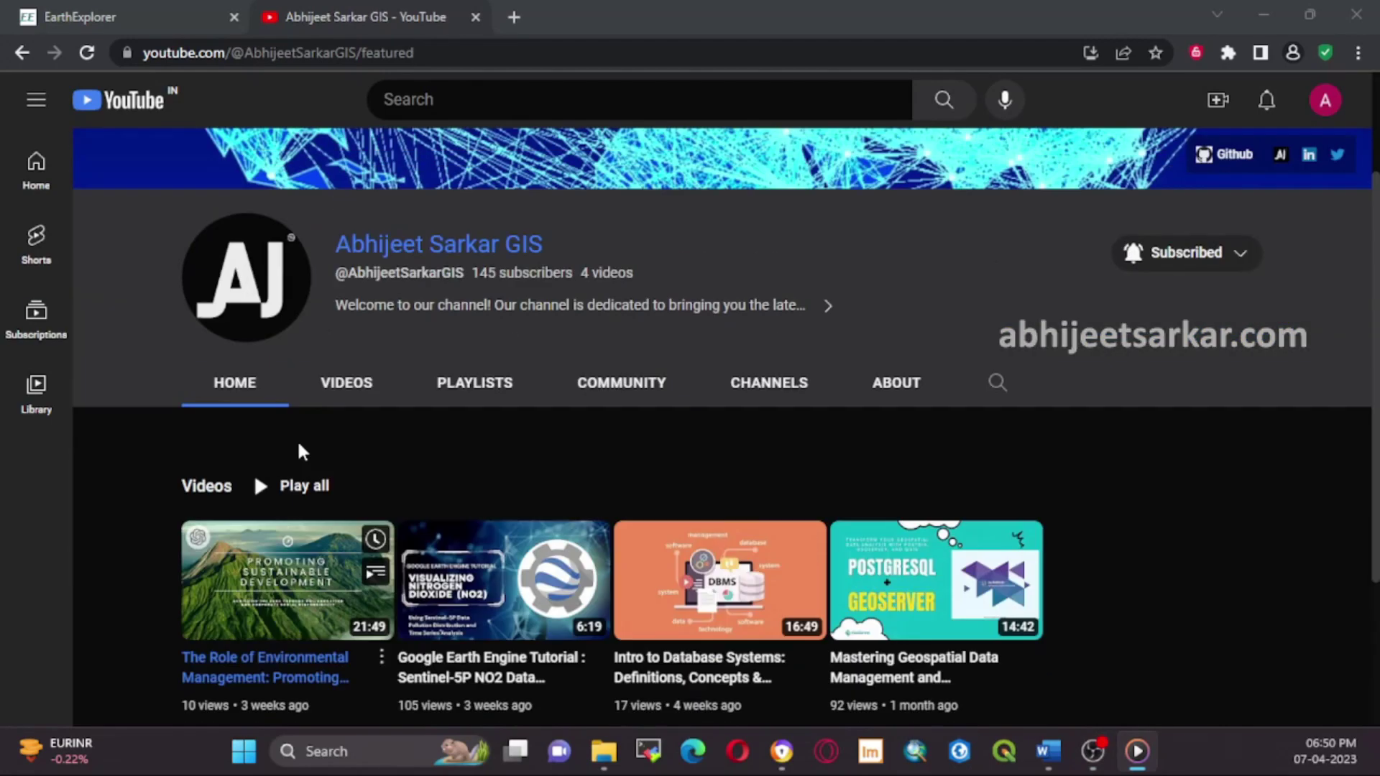
{"action": "scroll", "coordinate": [299, 452], "scroll_direction": "up", "scroll_amount": 2}
{"action": "left_click", "coordinate": [913, 510]}
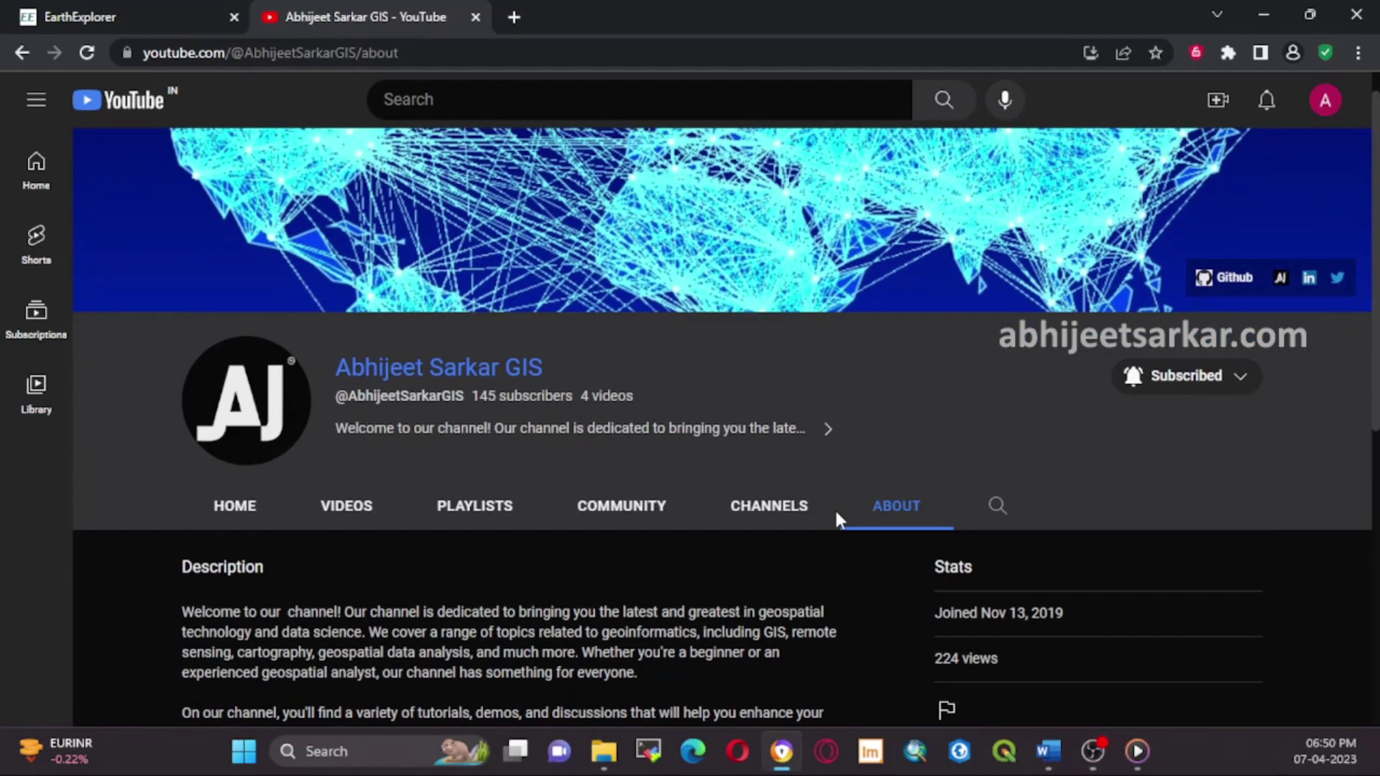
{"action": "scroll", "coordinate": [819, 517], "scroll_direction": "down", "scroll_amount": 2}
{"action": "left_click", "coordinate": [235, 341]}
{"action": "left_click", "coordinate": [377, 512]}
{"action": "scroll", "coordinate": [394, 535], "scroll_direction": "down", "scroll_amount": 4}
{"action": "scroll", "coordinate": [394, 554], "scroll_direction": "up", "scroll_amount": 4}
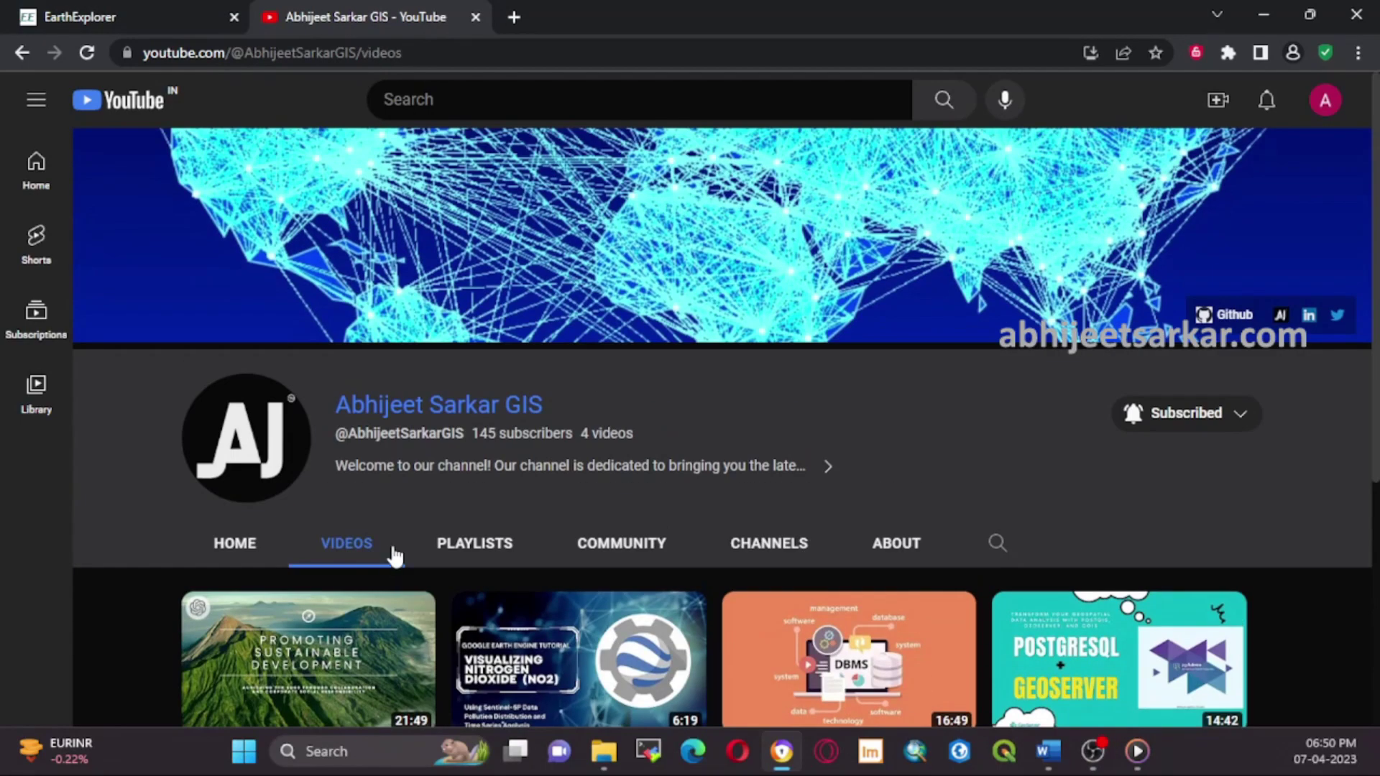
{"action": "scroll", "coordinate": [535, 516], "scroll_direction": "down", "scroll_amount": 2}
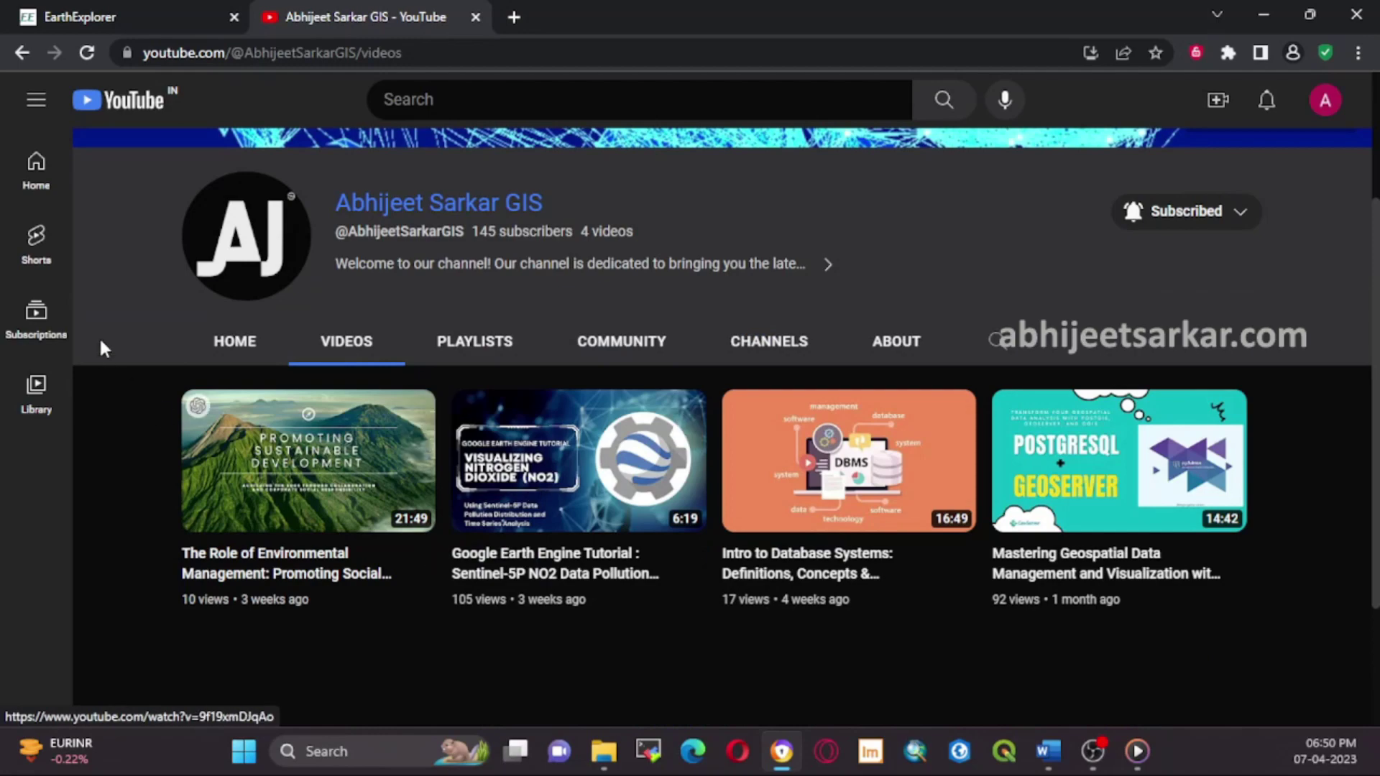
- Browse the channel's uploaded videos again, read its About description and return to its home page
{"action": "left_click", "coordinate": [248, 345]}
{"action": "scroll", "coordinate": [378, 467], "scroll_direction": "down", "scroll_amount": 2}
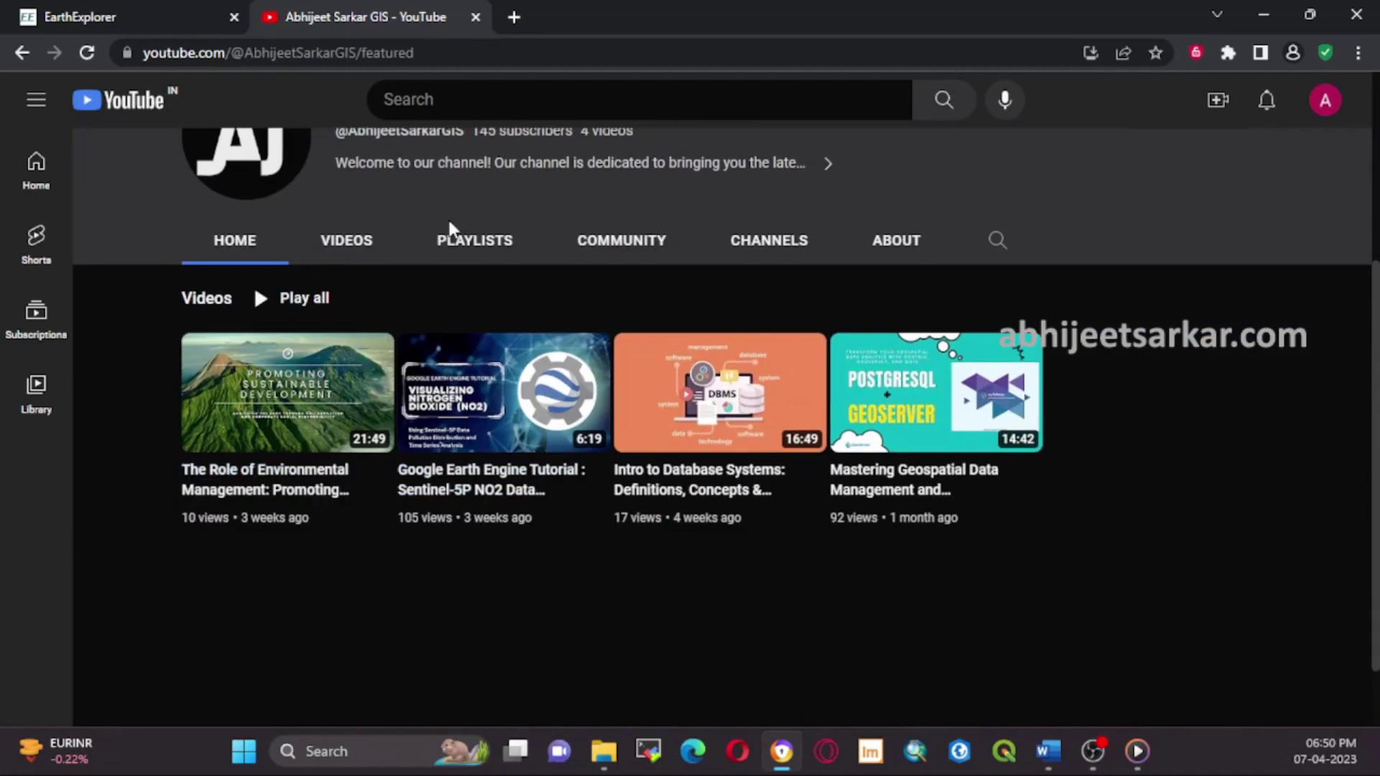
{"action": "left_click", "coordinate": [348, 238]}
{"action": "scroll", "coordinate": [506, 238], "scroll_direction": "down", "scroll_amount": 4}
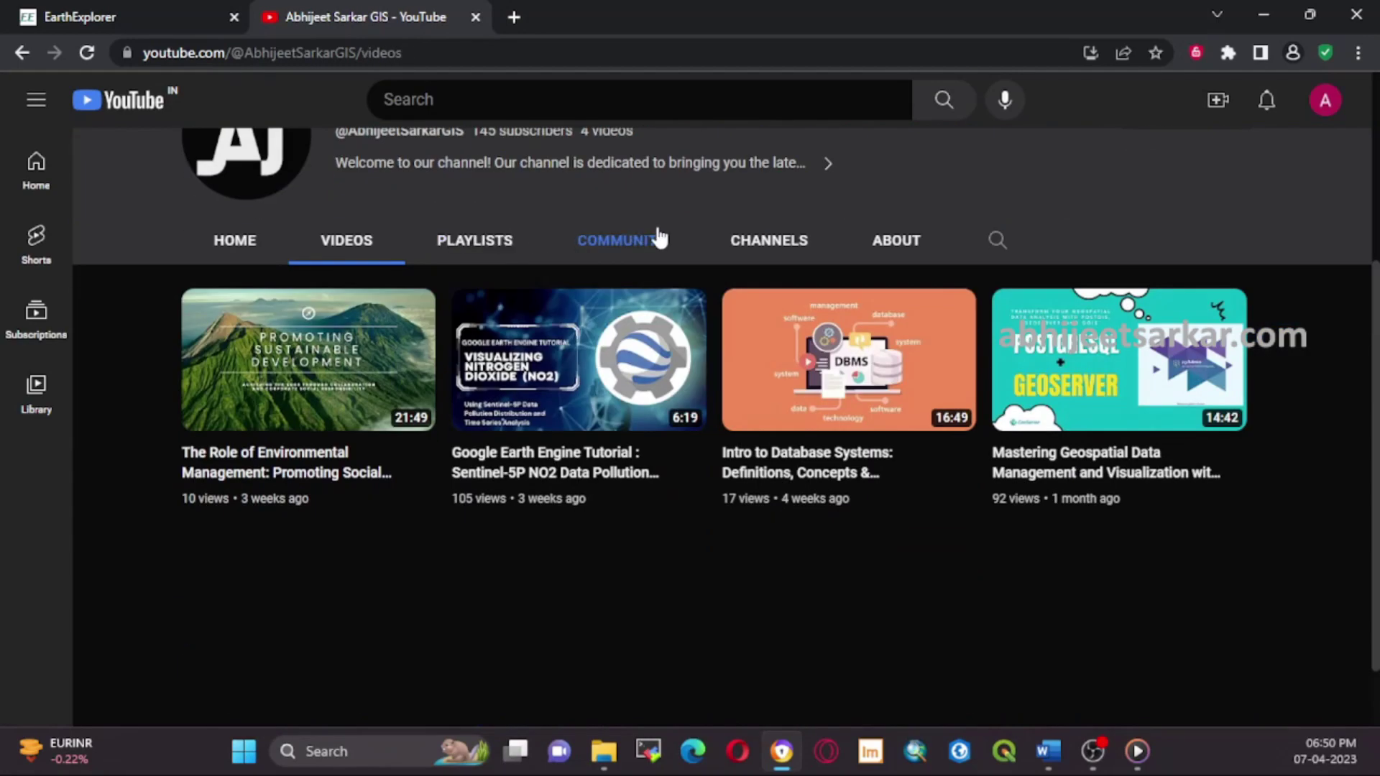
{"action": "mouse_move", "coordinate": [731, 326]}
{"action": "scroll", "coordinate": [708, 333], "scroll_direction": "up", "scroll_amount": 4}
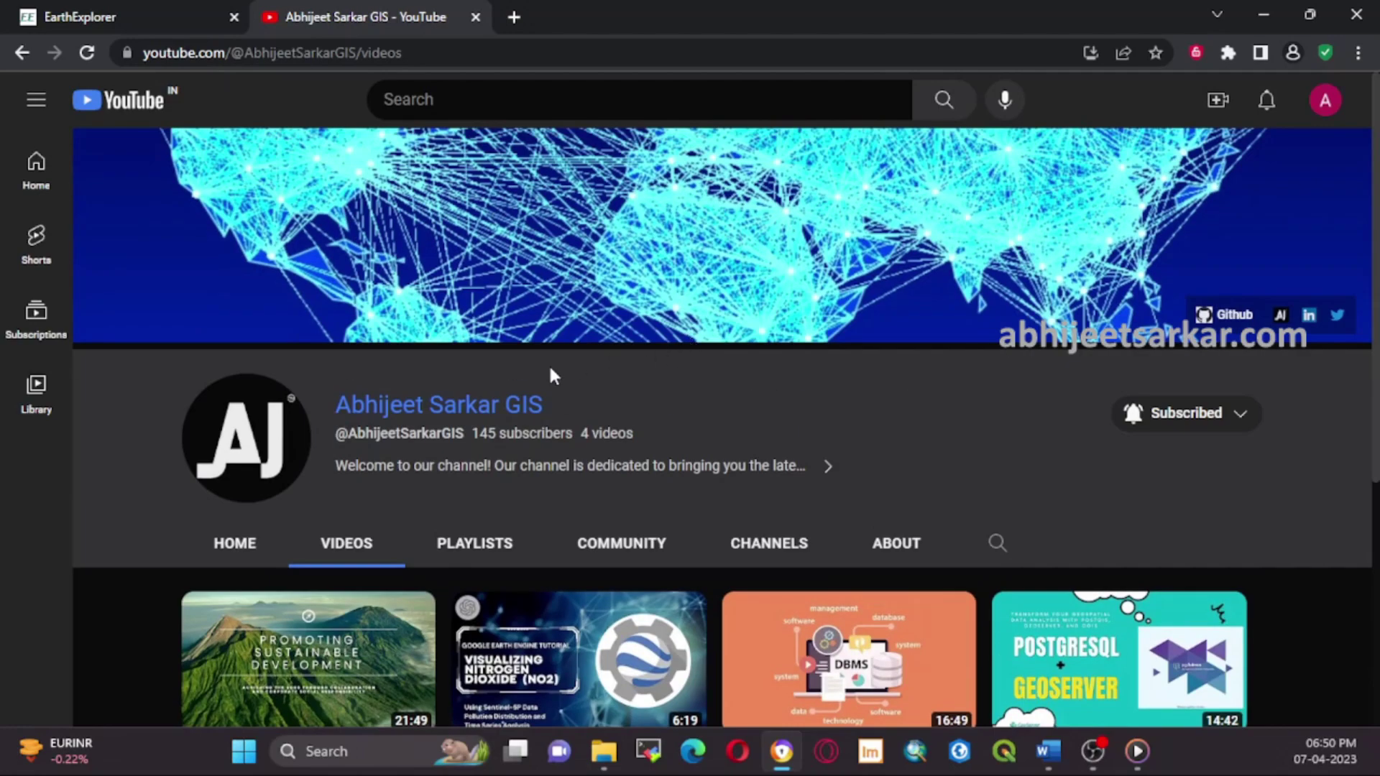
{"action": "scroll", "coordinate": [900, 547], "scroll_direction": "down", "scroll_amount": 1}
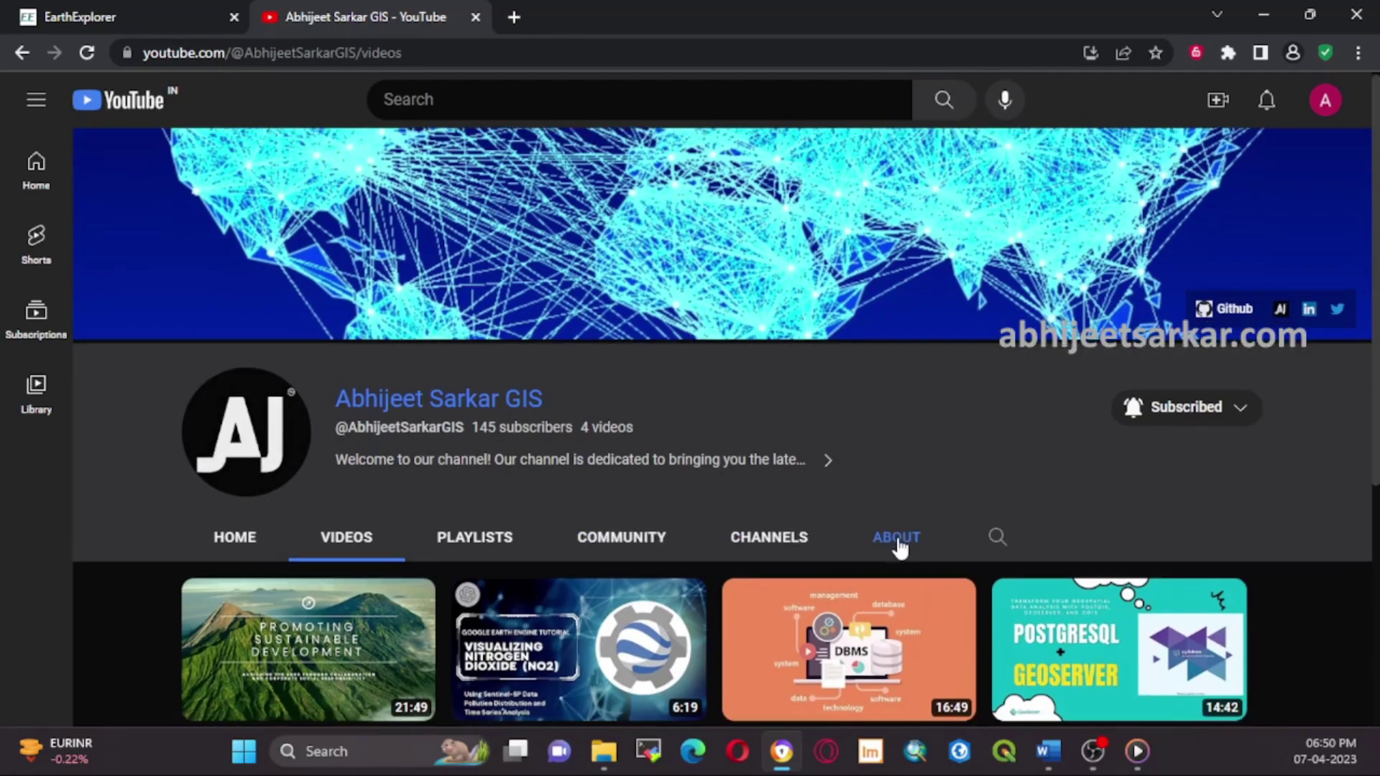
{"action": "left_click", "coordinate": [931, 438]}
{"action": "scroll", "coordinate": [917, 445], "scroll_direction": "down", "scroll_amount": 3}
{"action": "scroll", "coordinate": [899, 456], "scroll_direction": "down", "scroll_amount": 4}
{"action": "scroll", "coordinate": [894, 453], "scroll_direction": "up", "scroll_amount": 8}
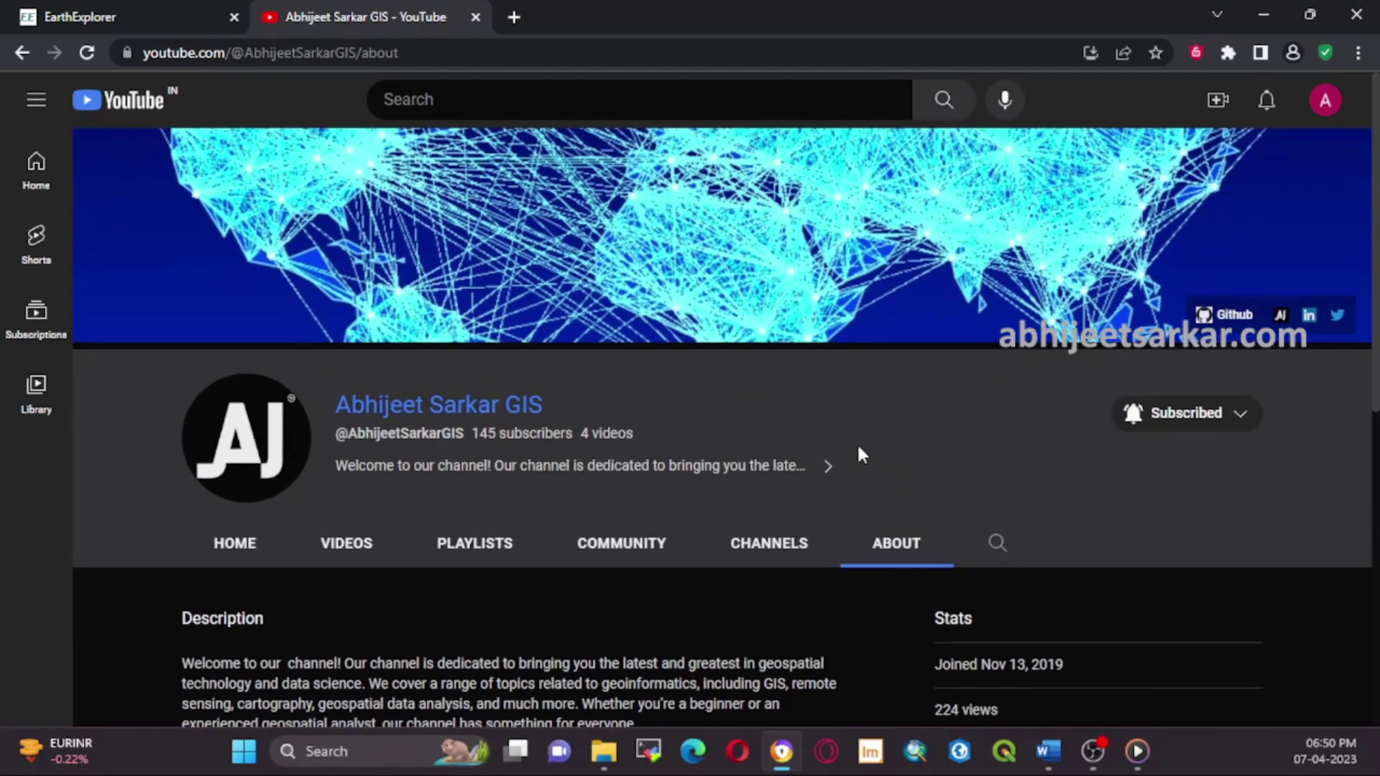
{"action": "left_click", "coordinate": [212, 561]}
{"action": "scroll", "coordinate": [187, 568], "scroll_direction": "down", "scroll_amount": 3}
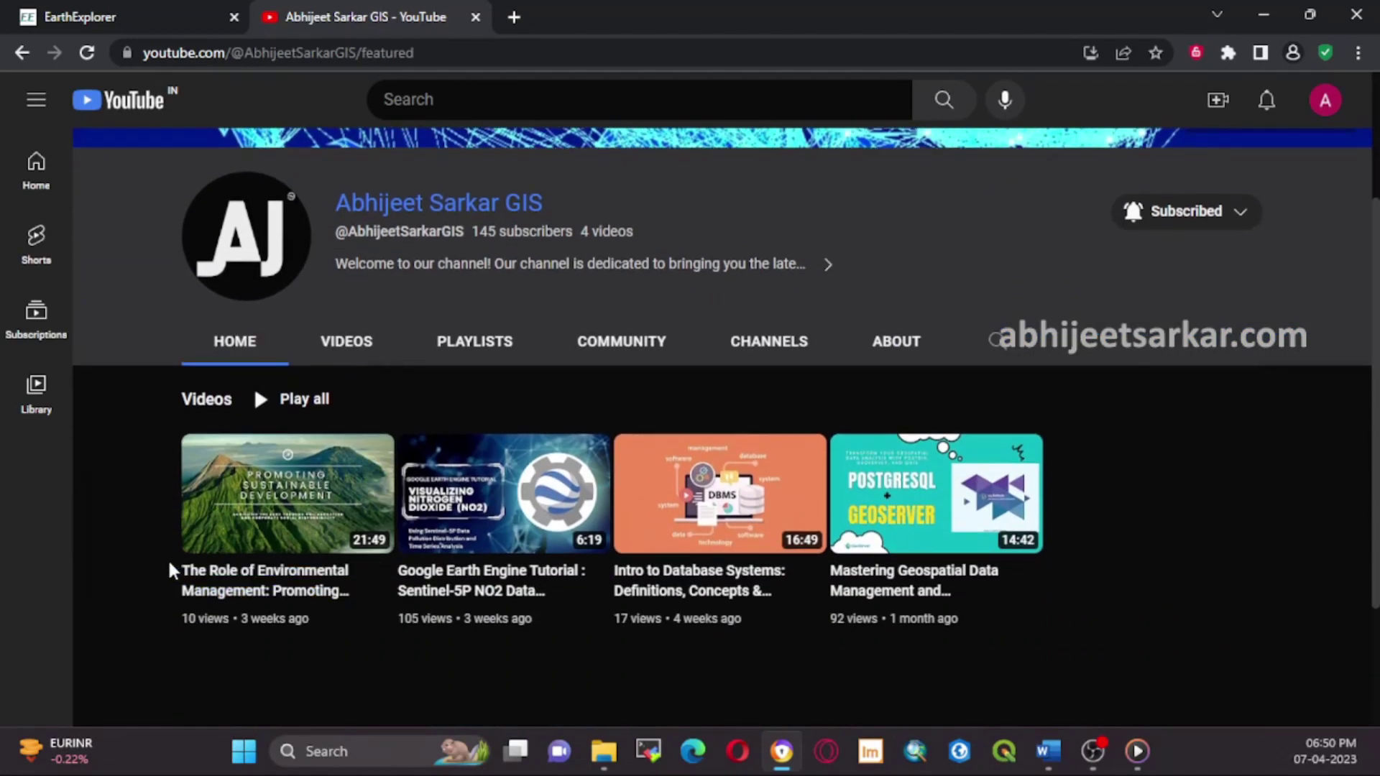
{"action": "scroll", "coordinate": [119, 578], "scroll_direction": "down", "scroll_amount": 2}
- Switch to USGS EarthExplorer, glance at its data sets page and return to the search criteria
{"action": "left_click", "coordinate": [182, 10]}
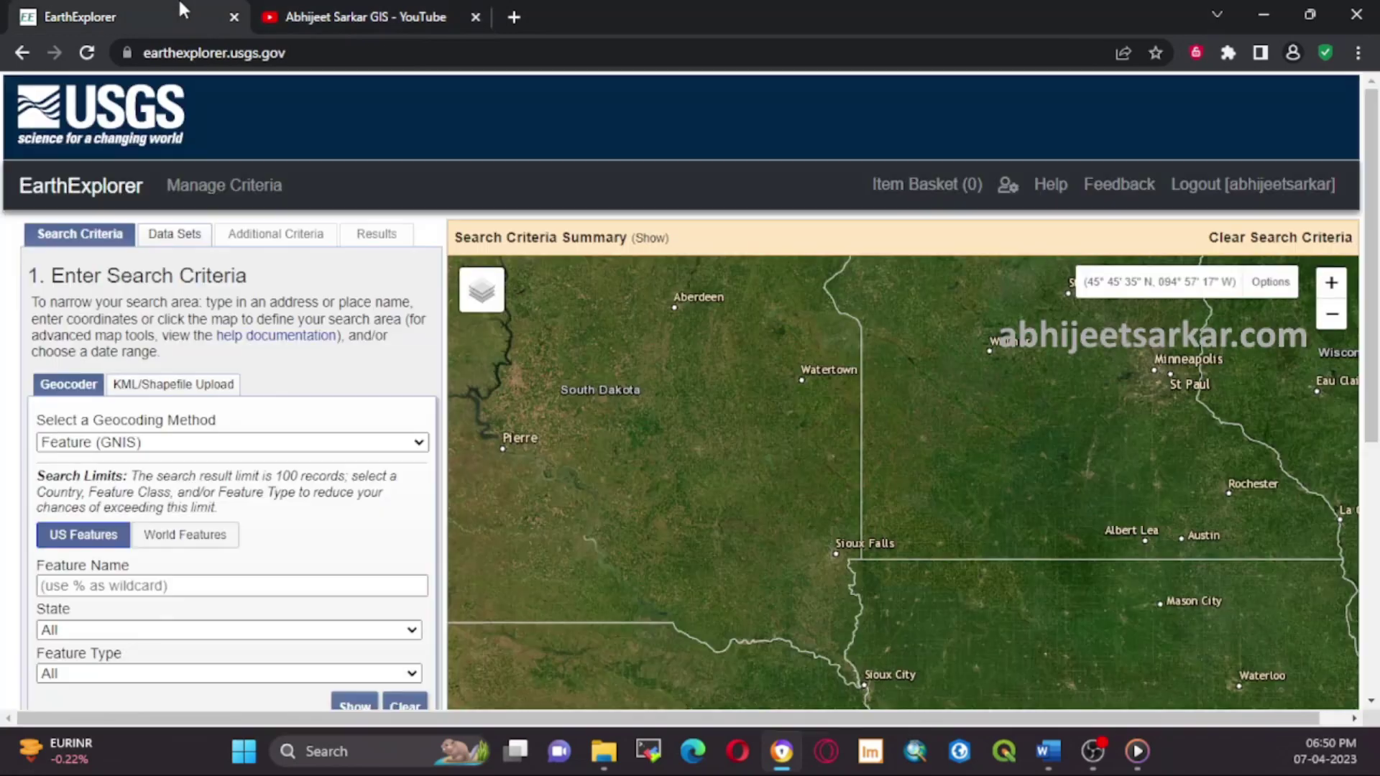
{"action": "scroll", "coordinate": [284, 392], "scroll_direction": "down", "scroll_amount": 1}
{"action": "left_click", "coordinate": [172, 137]}
{"action": "left_click", "coordinate": [94, 137]}
{"action": "scroll", "coordinate": [888, 460], "scroll_direction": "down", "scroll_amount": 2}
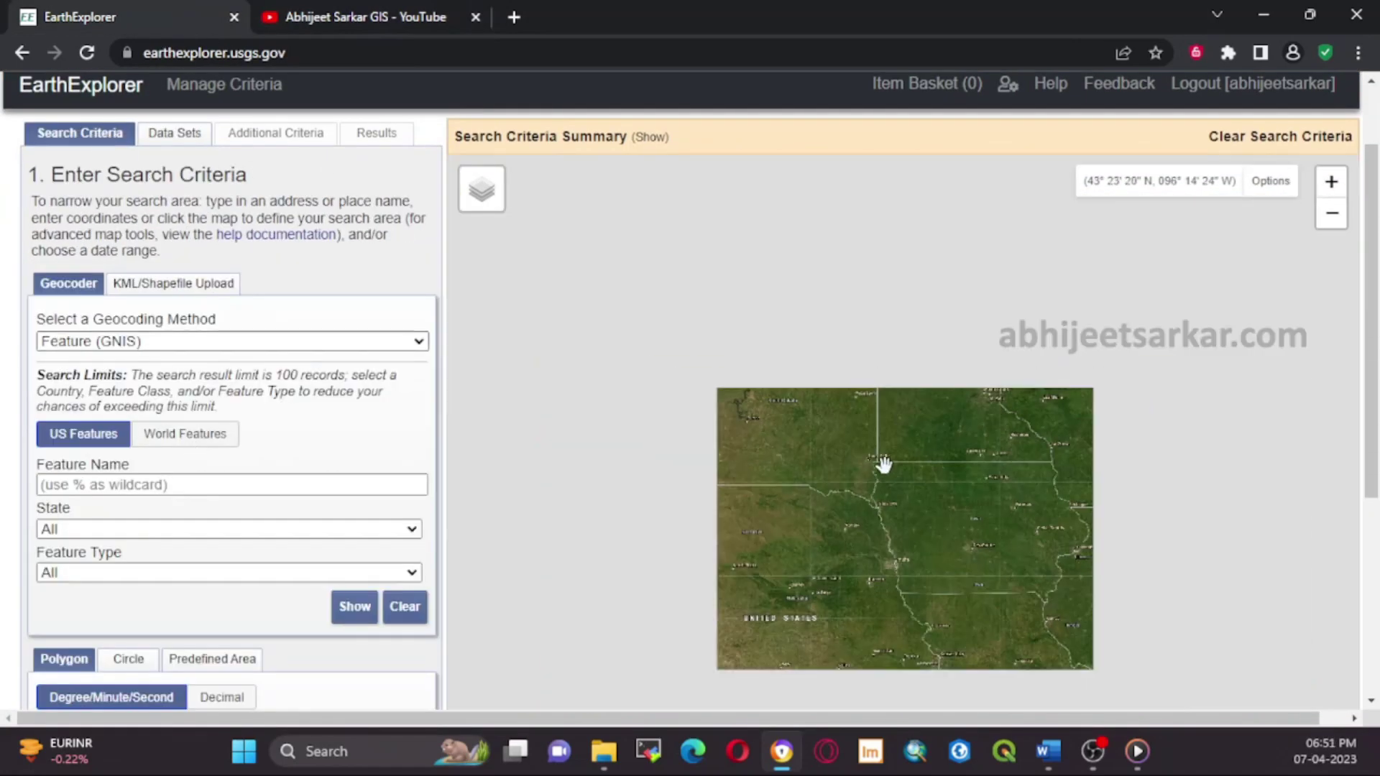
- Locate the coastal islands of South Twenty Four Parganas, south of Kolkata in India, on the map
{"action": "left_click_drag", "start_coordinate": [1259, 515], "coordinate": [622, 376]}
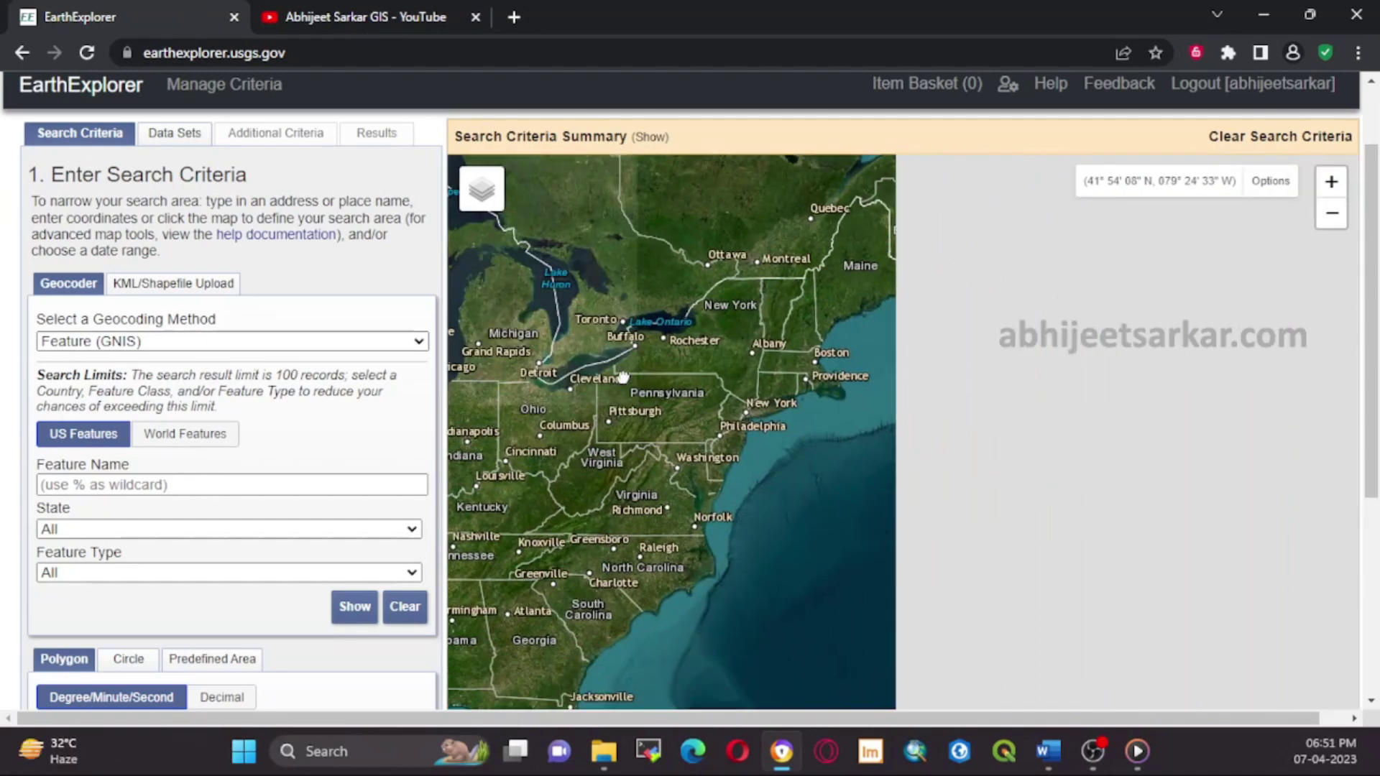
{"action": "left_click_drag", "start_coordinate": [1097, 516], "coordinate": [707, 758]}
{"action": "left_click_drag", "start_coordinate": [1038, 453], "coordinate": [699, 770]}
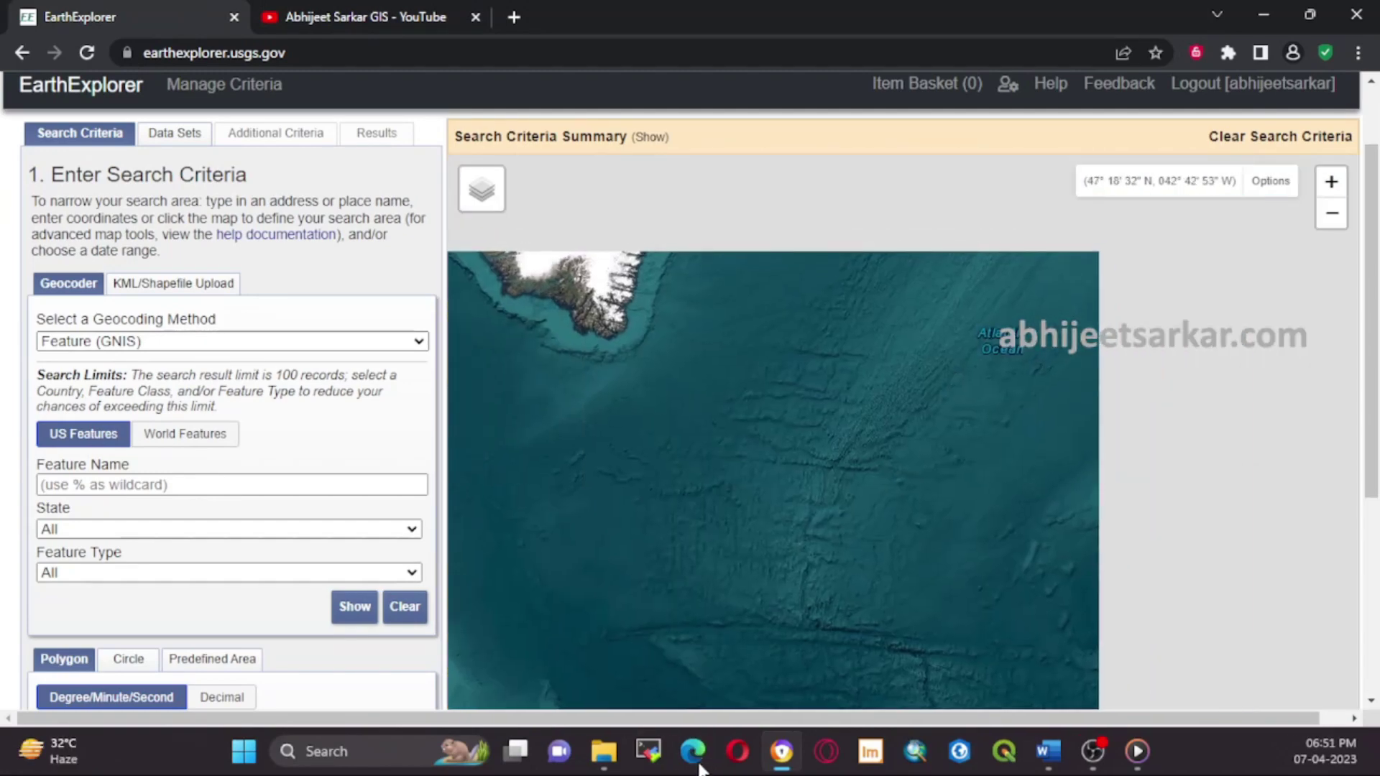
{"action": "scroll", "coordinate": [763, 557], "scroll_direction": "down", "scroll_amount": 1}
{"action": "scroll", "coordinate": [845, 475], "scroll_direction": "down", "scroll_amount": 2}
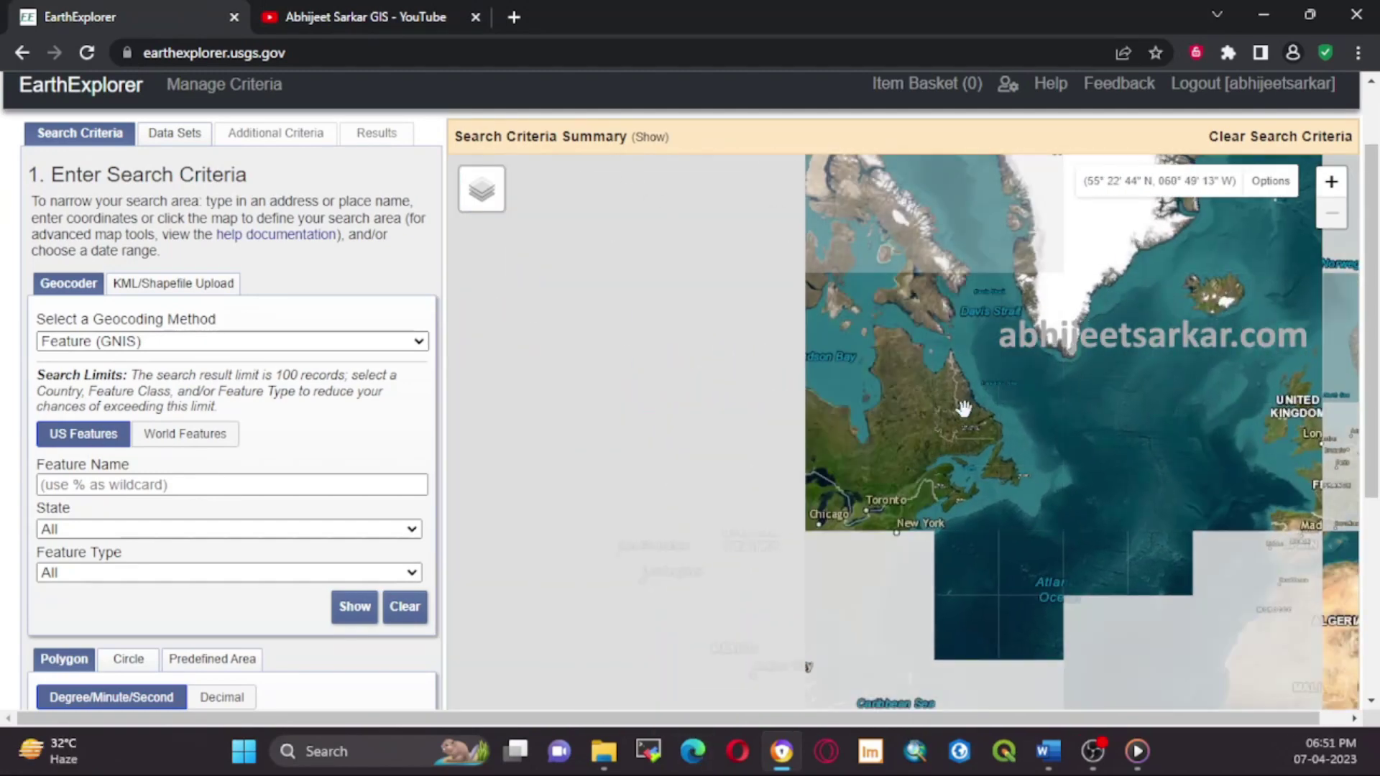
{"action": "left_click_drag", "start_coordinate": [629, 376], "coordinate": [1124, 340]}
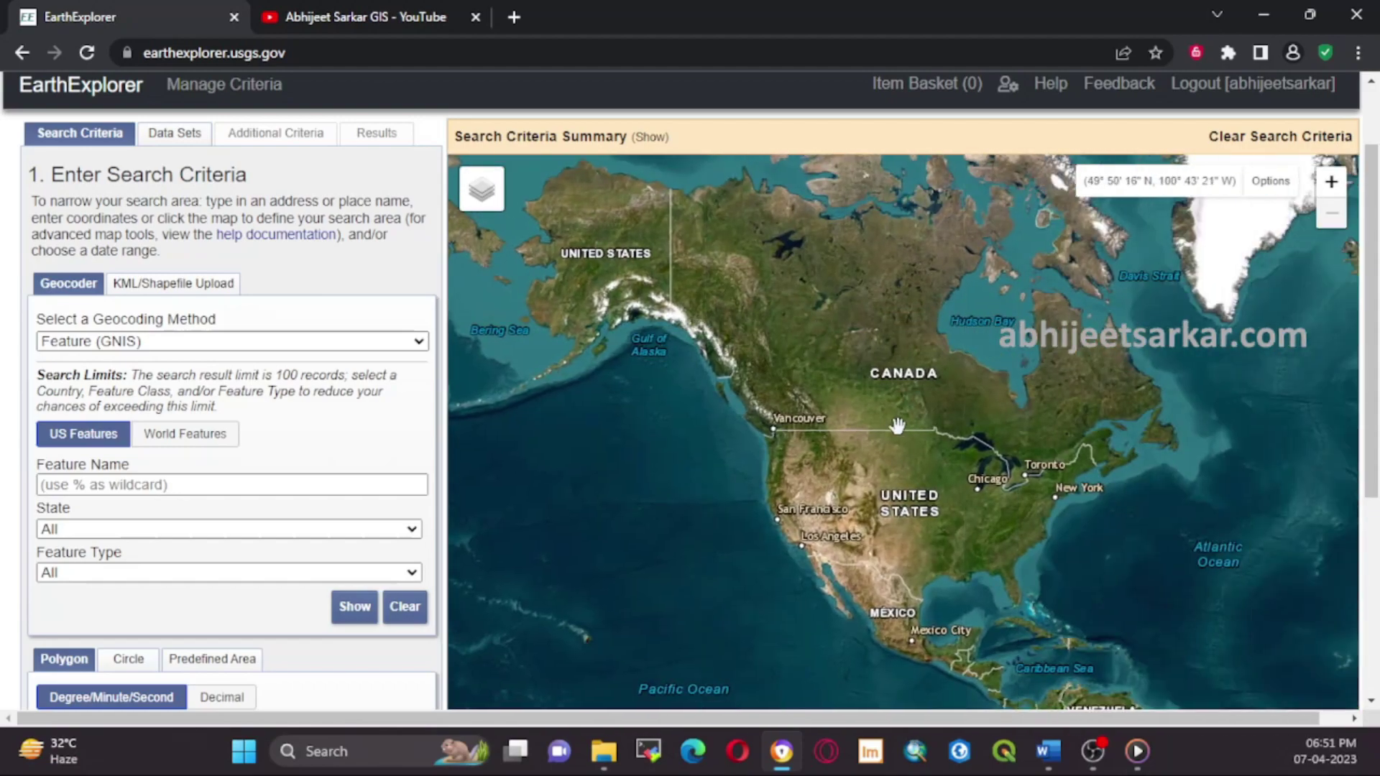
{"action": "left_click_drag", "start_coordinate": [1027, 432], "coordinate": [472, 438]}
{"action": "left_click_drag", "start_coordinate": [1157, 421], "coordinate": [727, 290]}
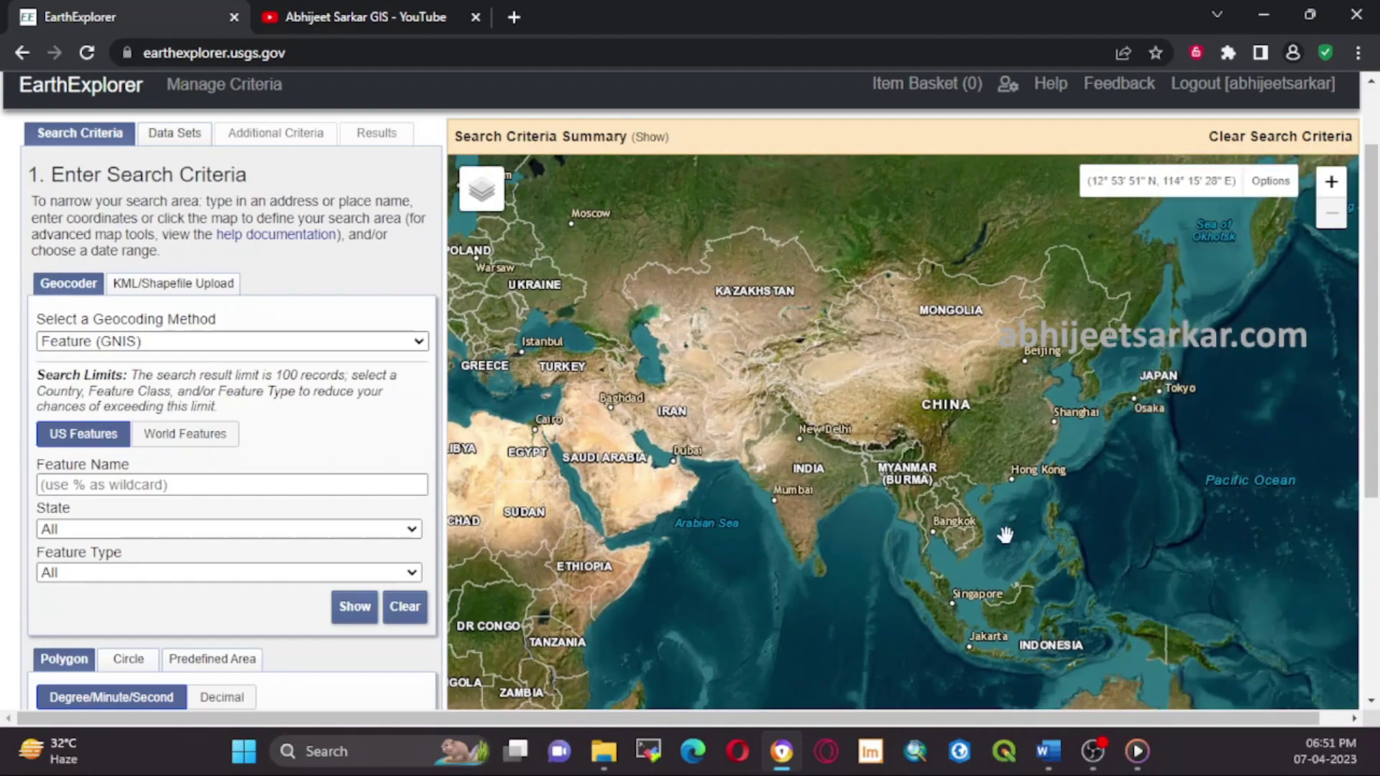
{"action": "scroll", "coordinate": [1004, 536], "scroll_direction": "up", "scroll_amount": 2}
{"action": "left_click_drag", "start_coordinate": [655, 374], "coordinate": [1066, 523]}
{"action": "scroll", "coordinate": [933, 477], "scroll_direction": "up", "scroll_amount": 2}
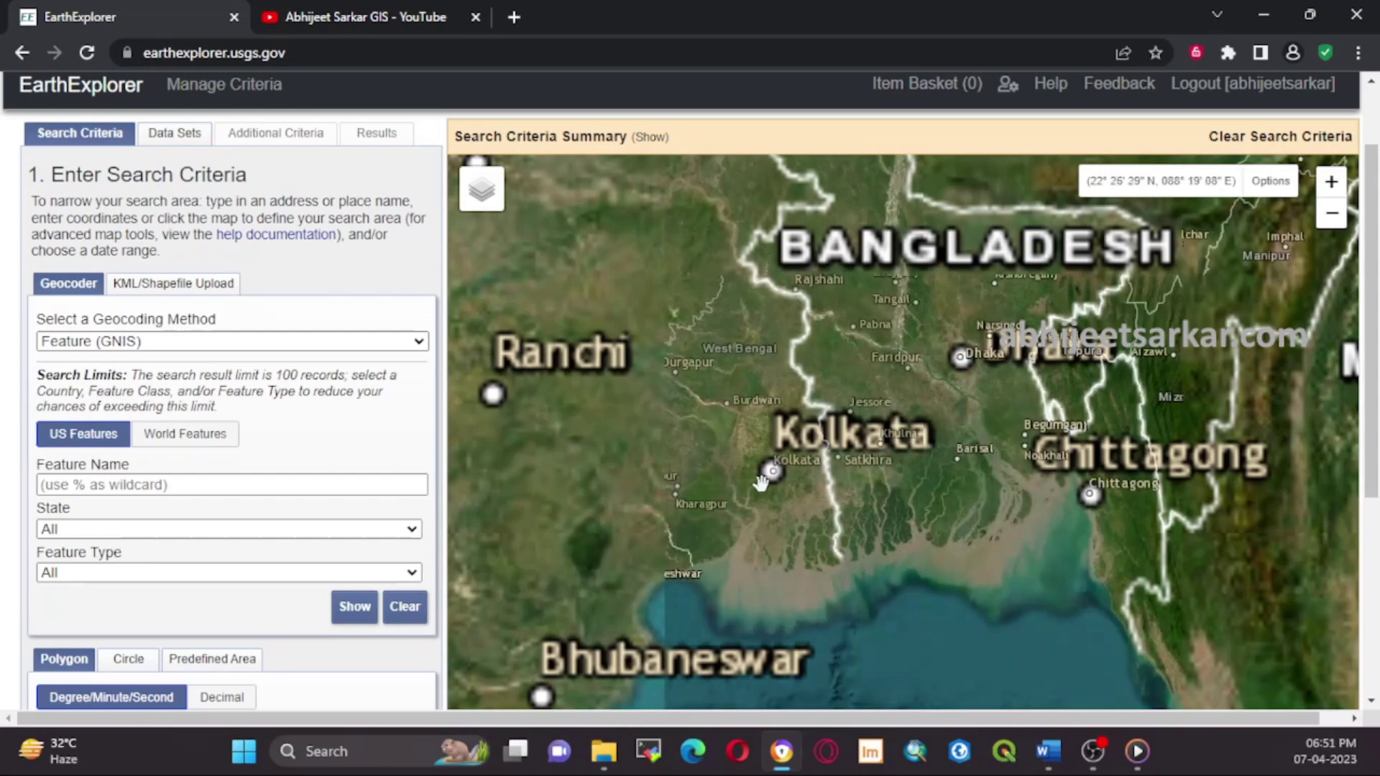
{"action": "scroll", "coordinate": [698, 504], "scroll_direction": "up", "scroll_amount": 1}
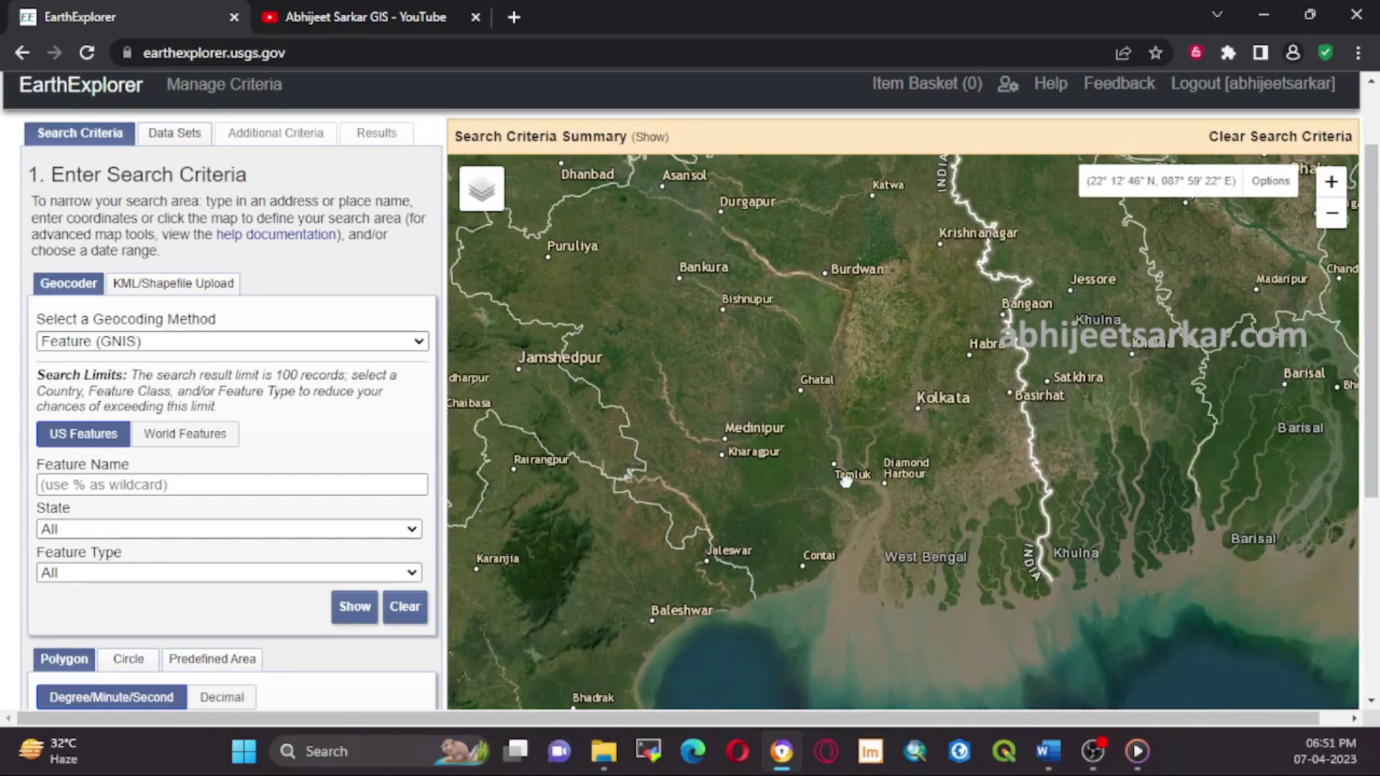
{"action": "scroll", "coordinate": [859, 544], "scroll_direction": "up", "scroll_amount": 3}
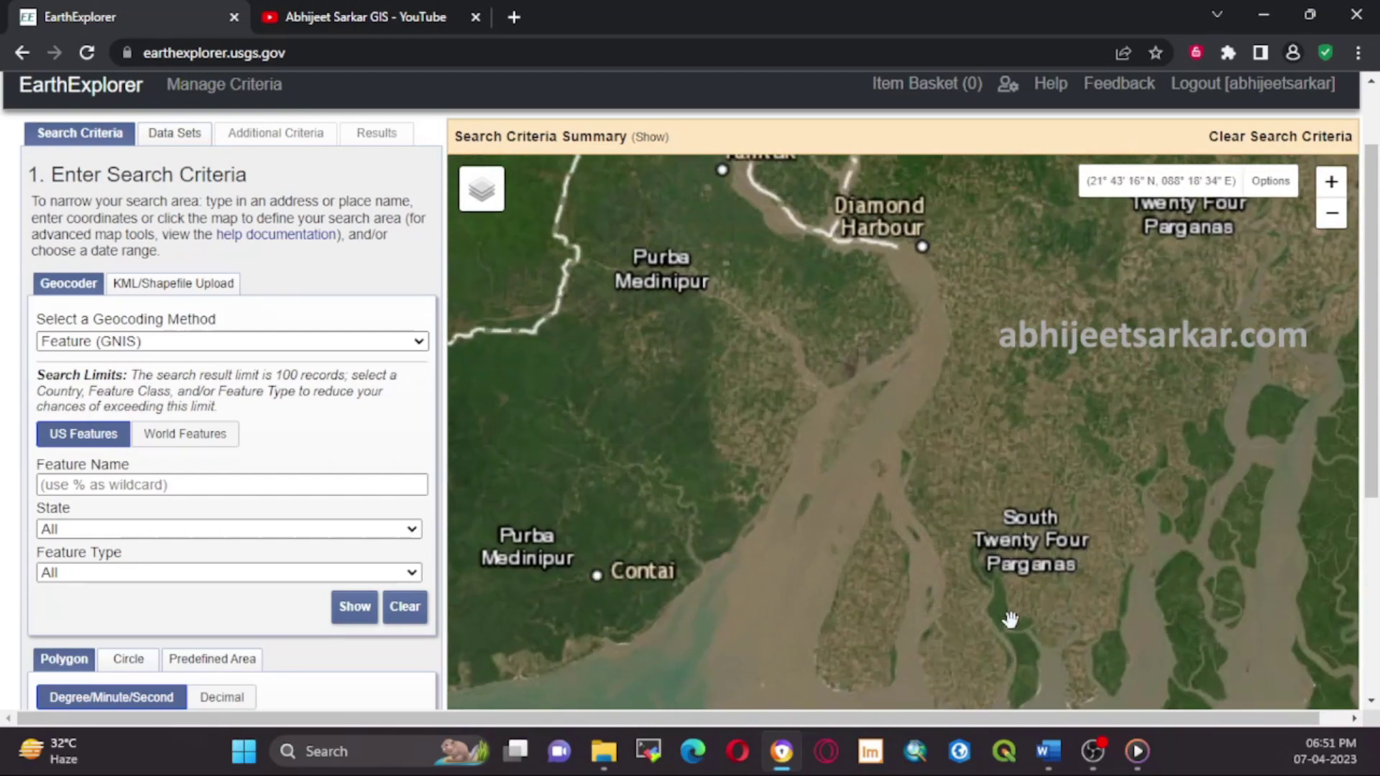
{"action": "left_click_drag", "start_coordinate": [992, 632], "coordinate": [928, 506]}
{"action": "scroll", "coordinate": [928, 507], "scroll_direction": "up", "scroll_amount": 2}
{"action": "left_click_drag", "start_coordinate": [925, 563], "coordinate": [902, 289]}
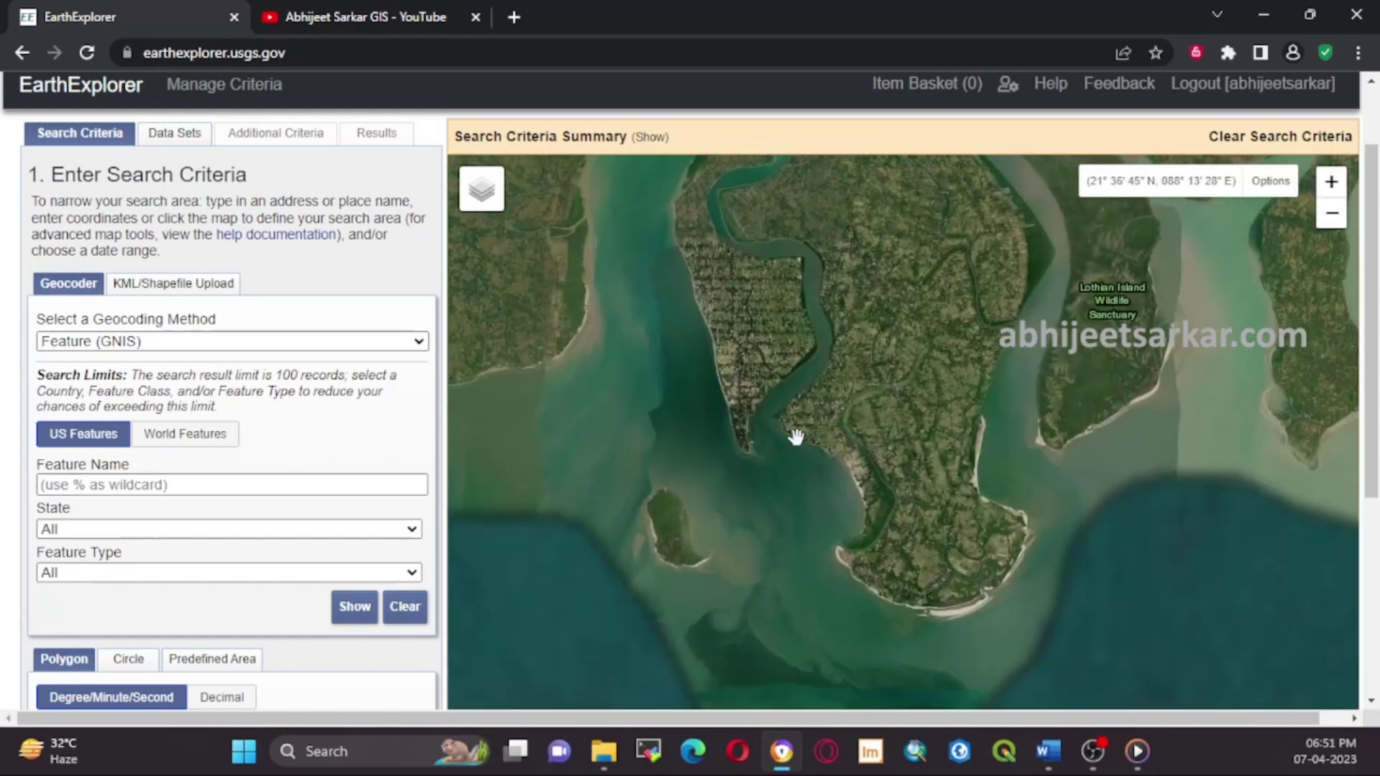
- Outline a four-corner search polygon around the southern tip of the land just west of Lothian Island Wildlife Sanctuary
{"action": "left_click", "coordinate": [773, 400]}
{"action": "left_click", "coordinate": [1031, 400]}
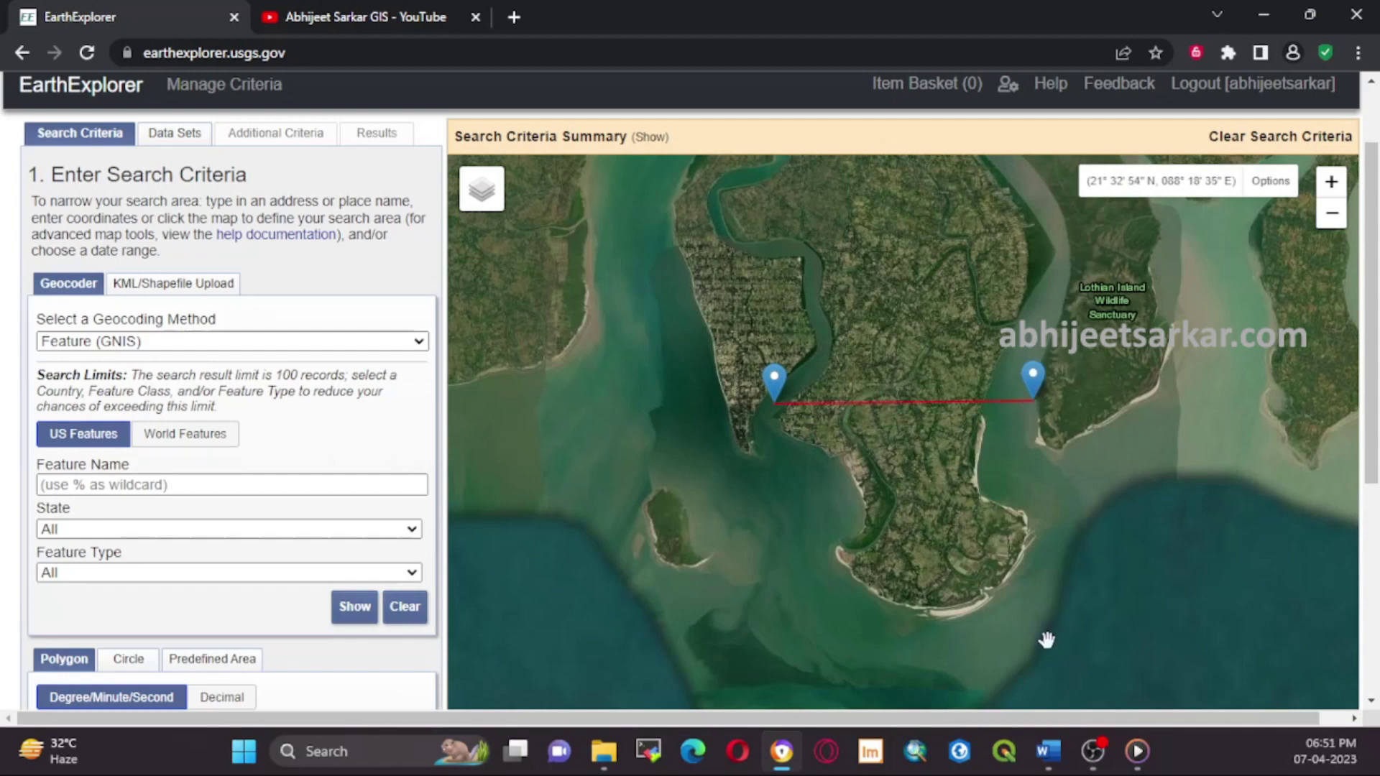
{"action": "left_click", "coordinate": [1047, 639]}
{"action": "left_click", "coordinate": [768, 610]}
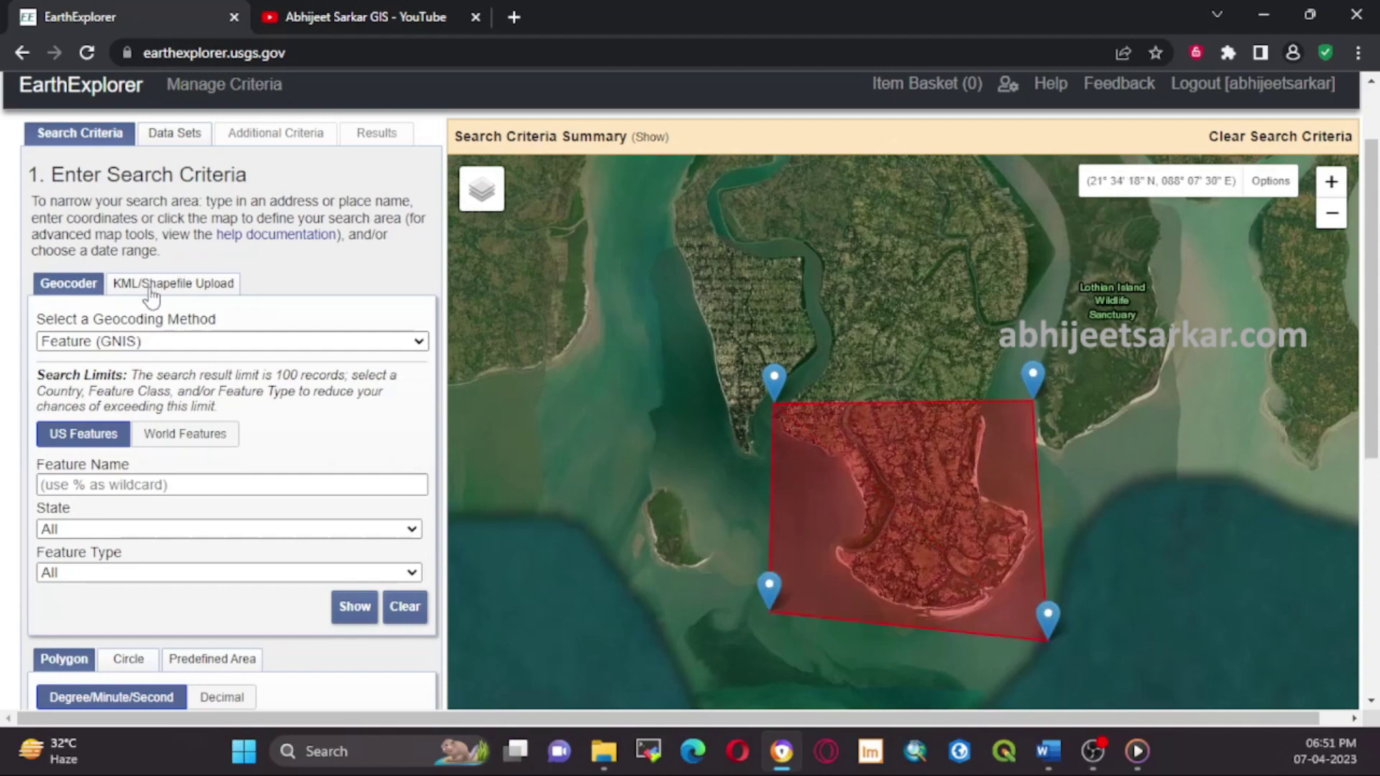
- Choose EO-1 Hyperion from the EO-1 data sets and run the search for the drawn area
{"action": "left_click", "coordinate": [179, 146]}
{"action": "scroll", "coordinate": [135, 434], "scroll_direction": "down", "scroll_amount": 3}
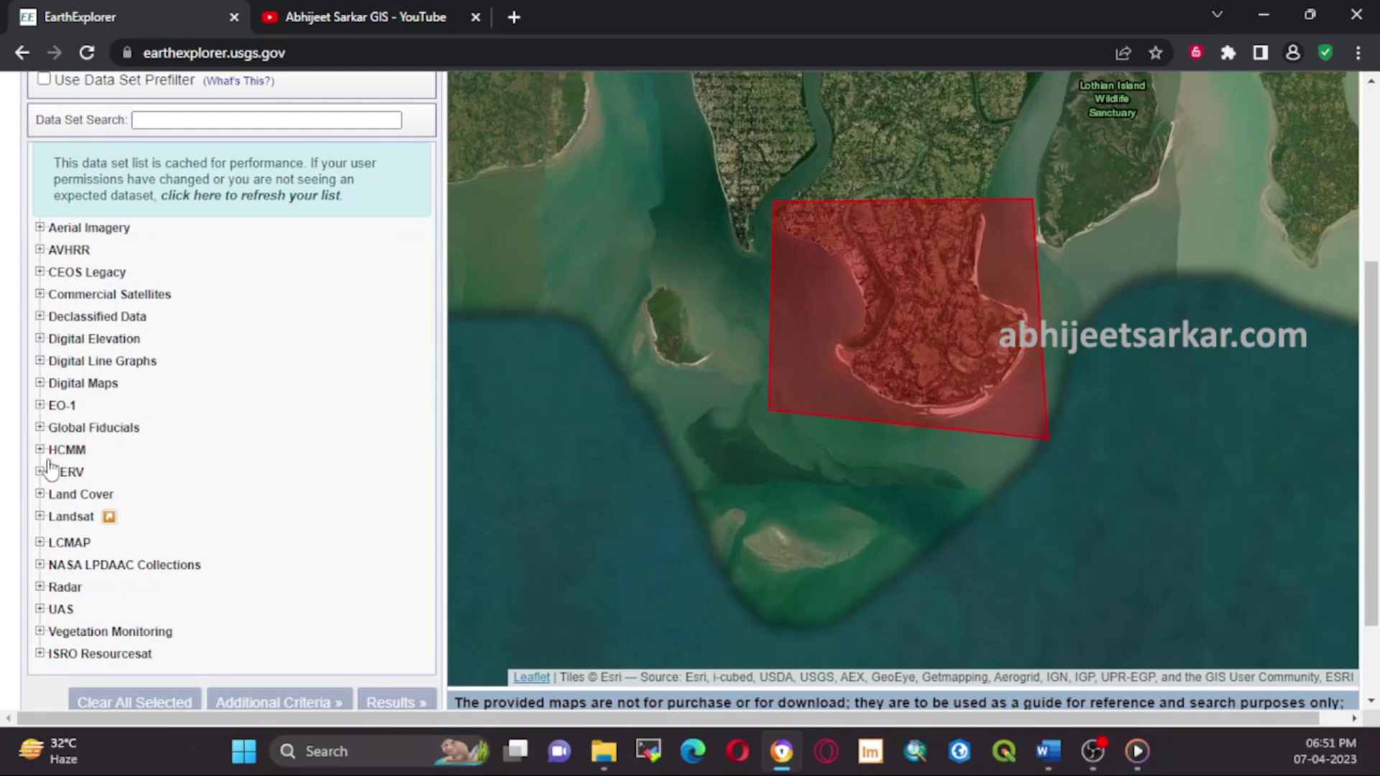
{"action": "left_click", "coordinate": [39, 405]}
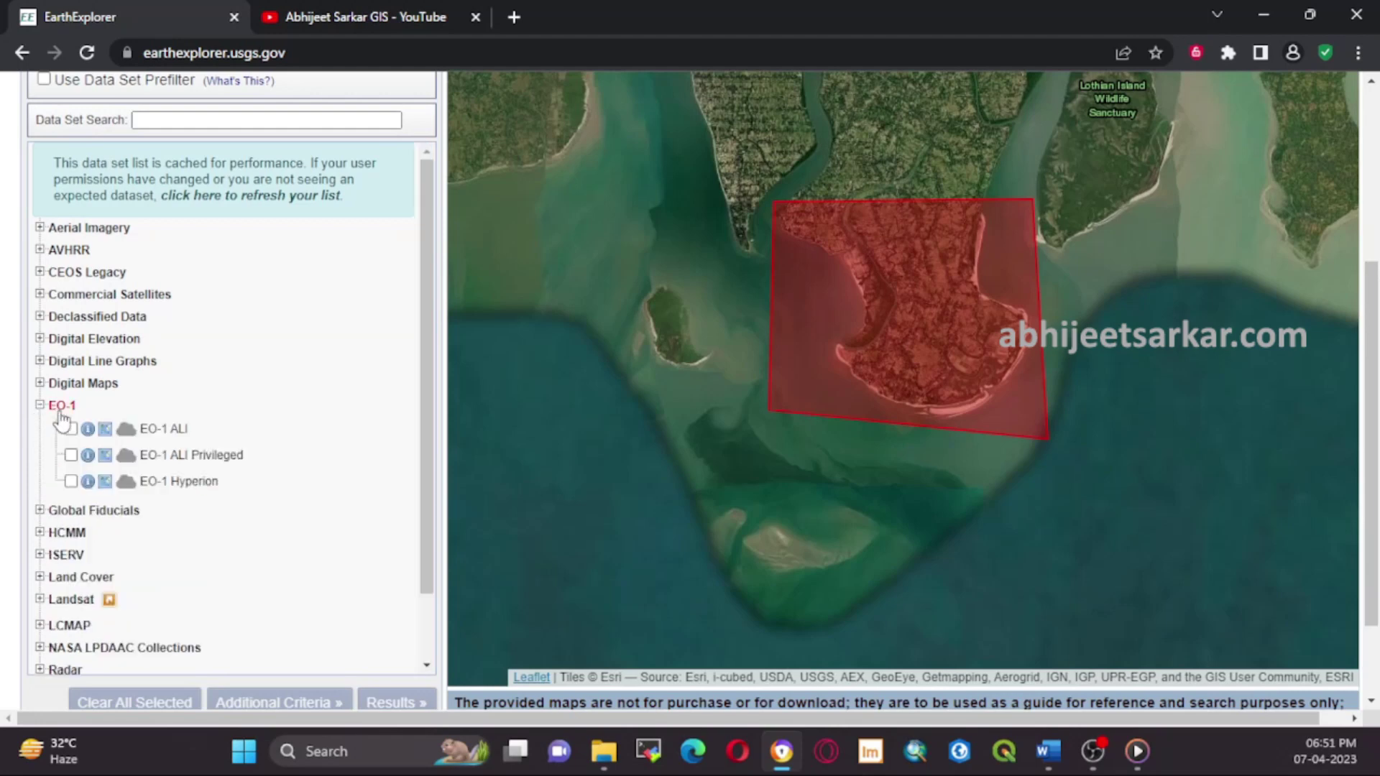
{"action": "left_click", "coordinate": [71, 481]}
{"action": "left_click", "coordinate": [414, 704]}
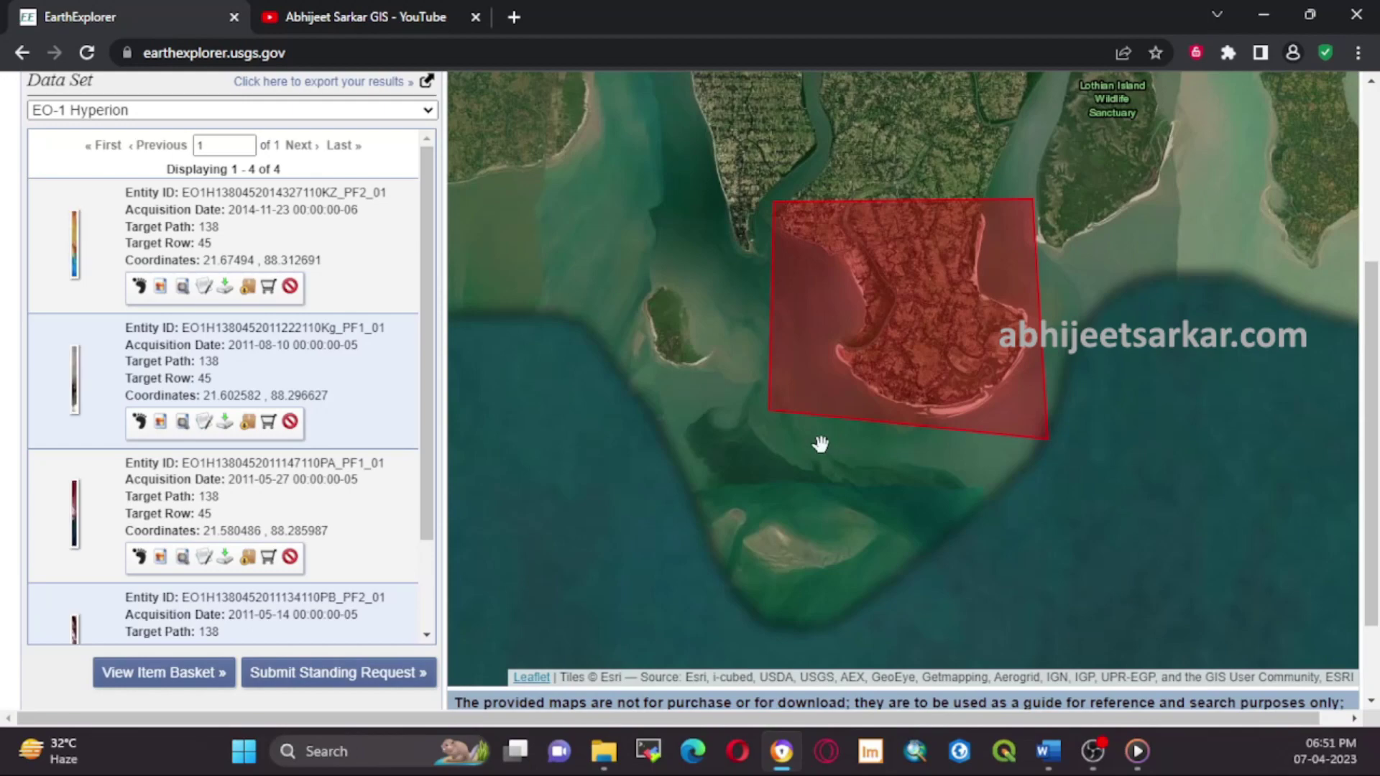
- Overlay the browse image of the scene acquired 2014-11-23 on the map and review its full metadata
{"action": "left_click", "coordinate": [161, 287]}
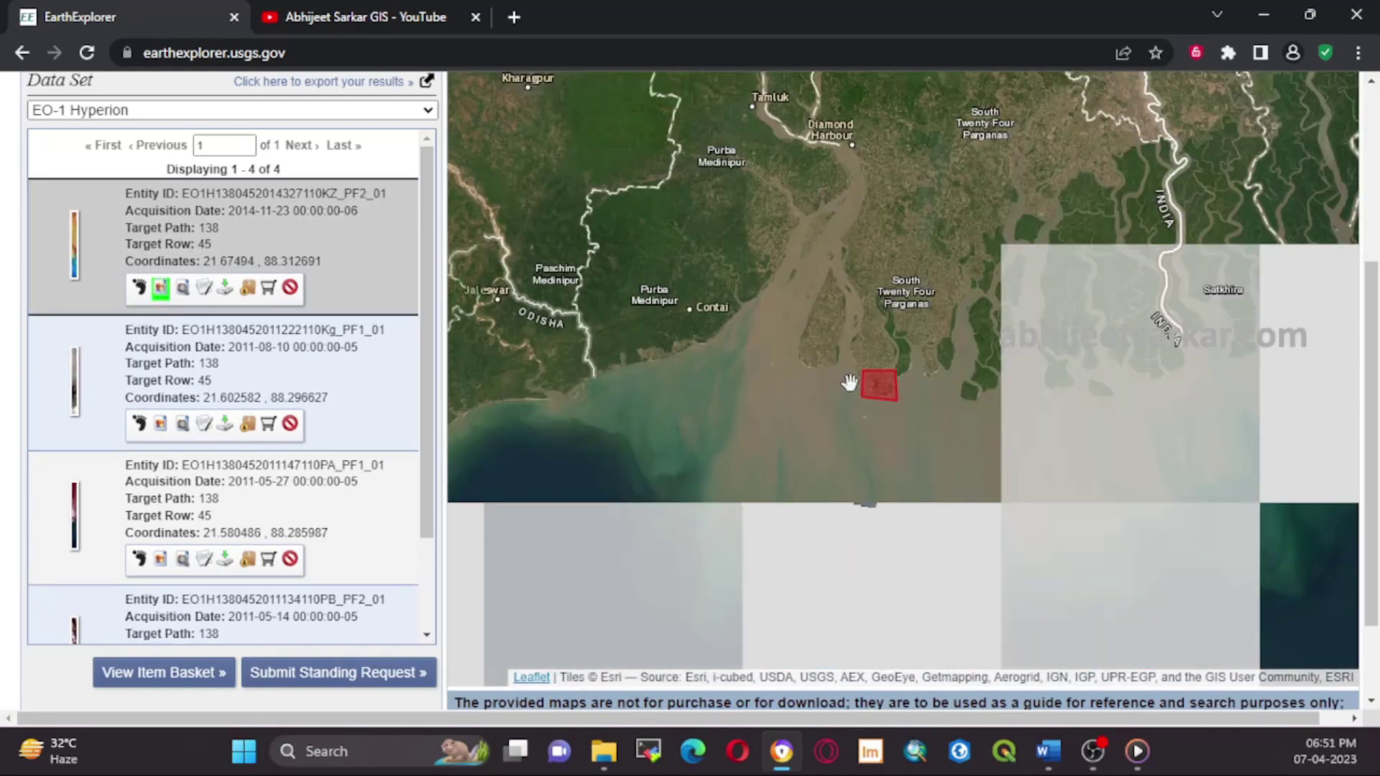
{"action": "scroll", "coordinate": [891, 413], "scroll_direction": "up", "scroll_amount": 3}
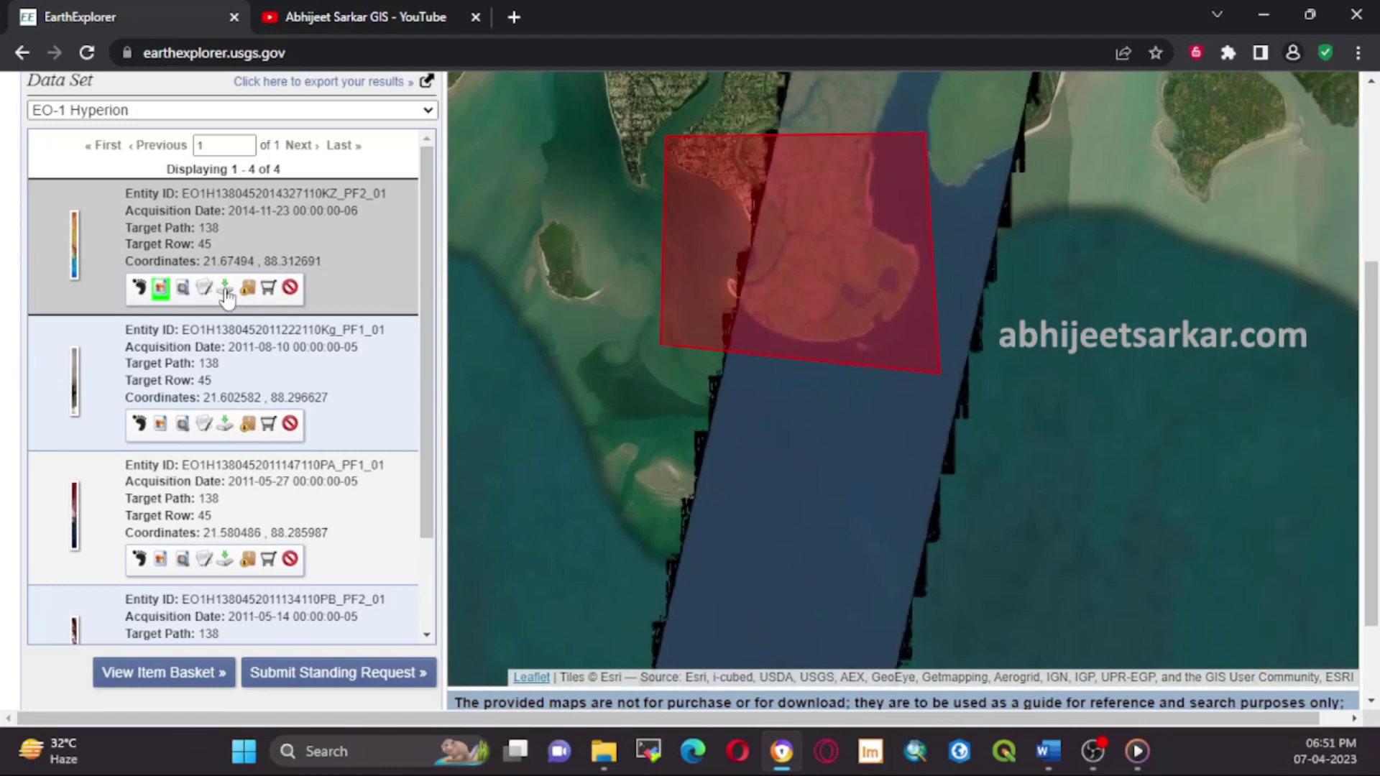
{"action": "left_click", "coordinate": [202, 291]}
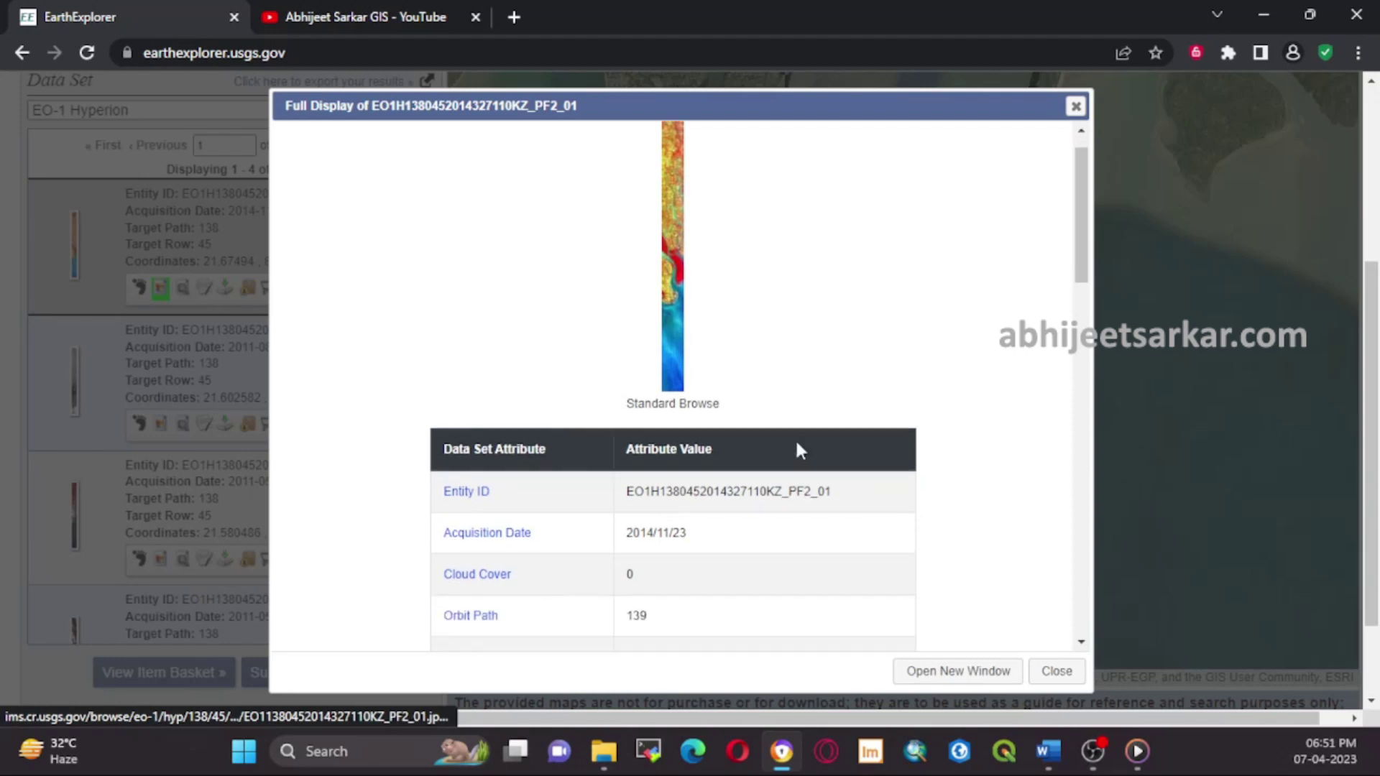
{"action": "scroll", "coordinate": [769, 474], "scroll_direction": "down", "scroll_amount": 5}
{"action": "scroll", "coordinate": [756, 518], "scroll_direction": "down", "scroll_amount": 8}
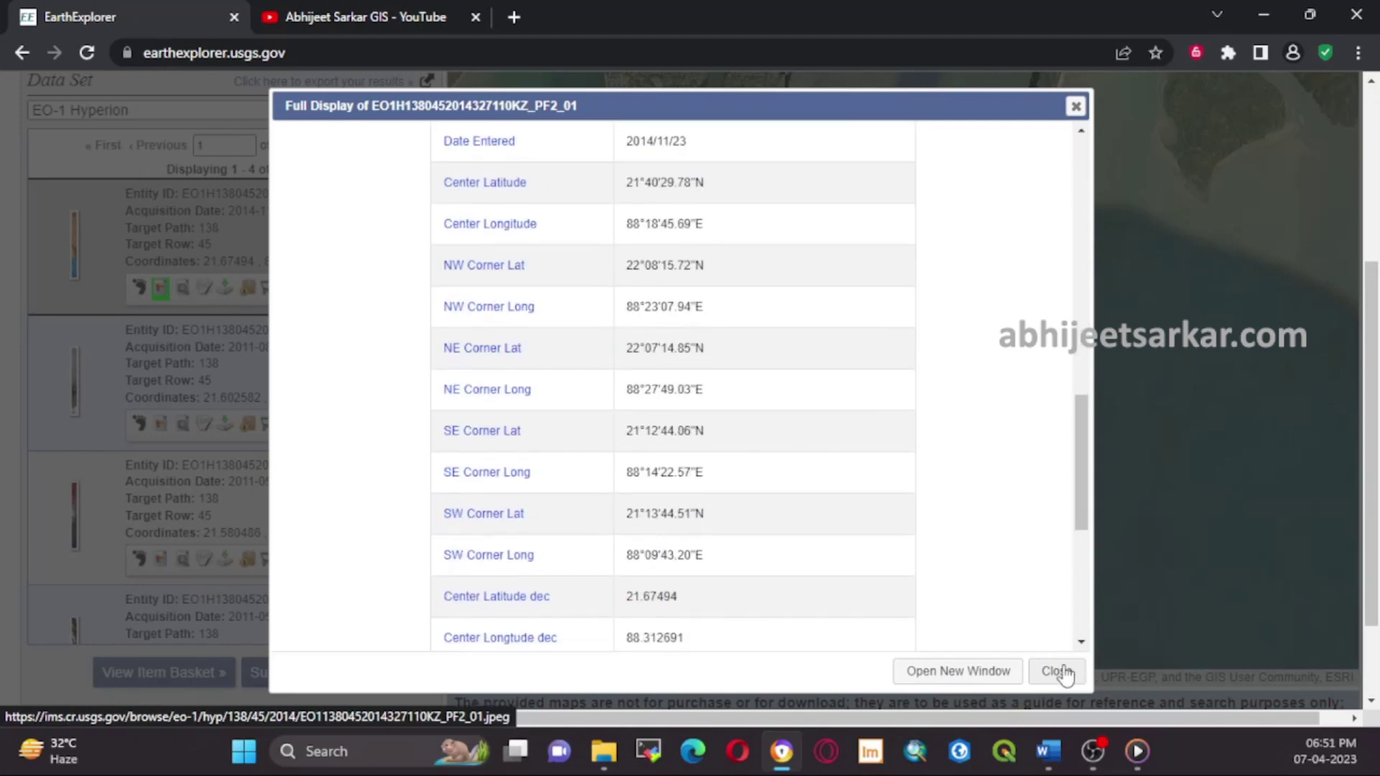
{"action": "left_click", "coordinate": [1056, 670]}
- Download the L1R product in HDF format for the scene acquired 2014-11-23
{"action": "left_click", "coordinate": [225, 287]}
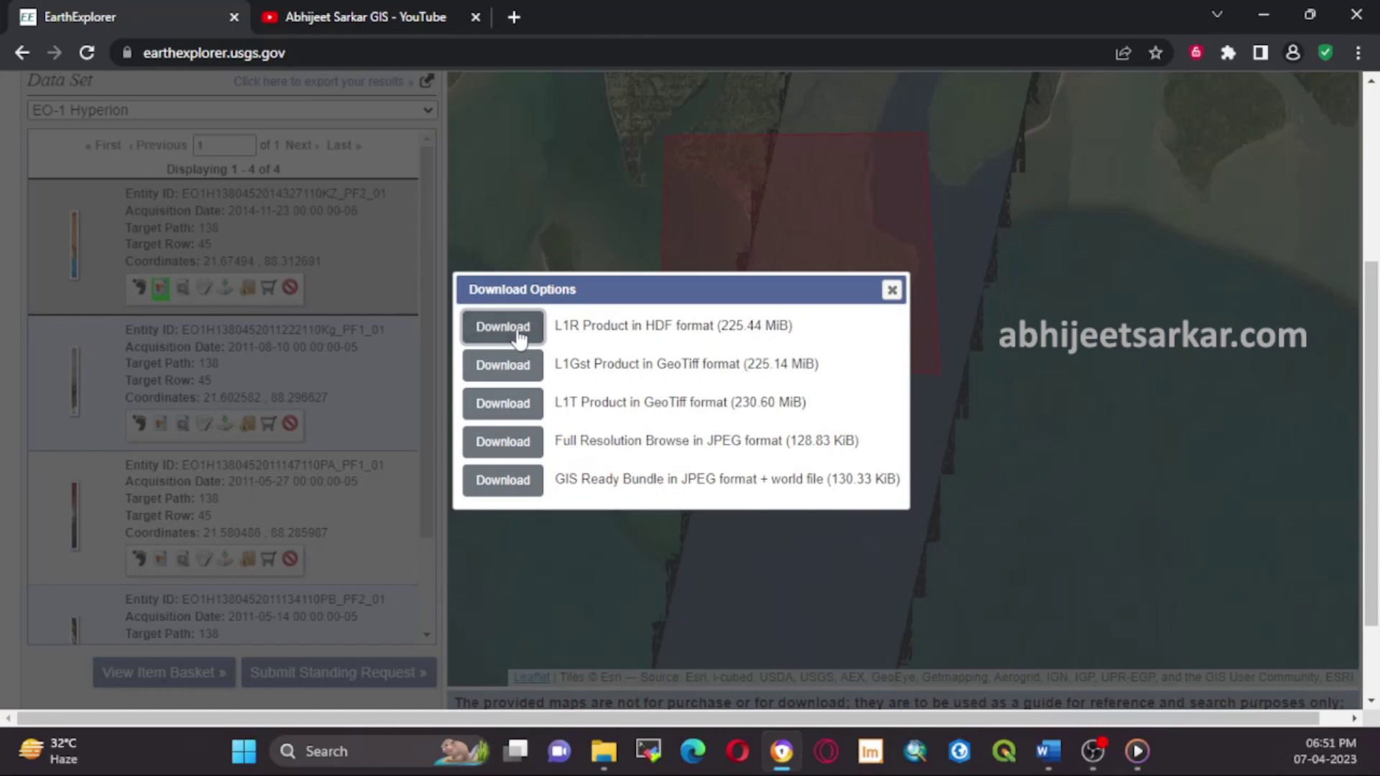
{"action": "left_click", "coordinate": [503, 327]}
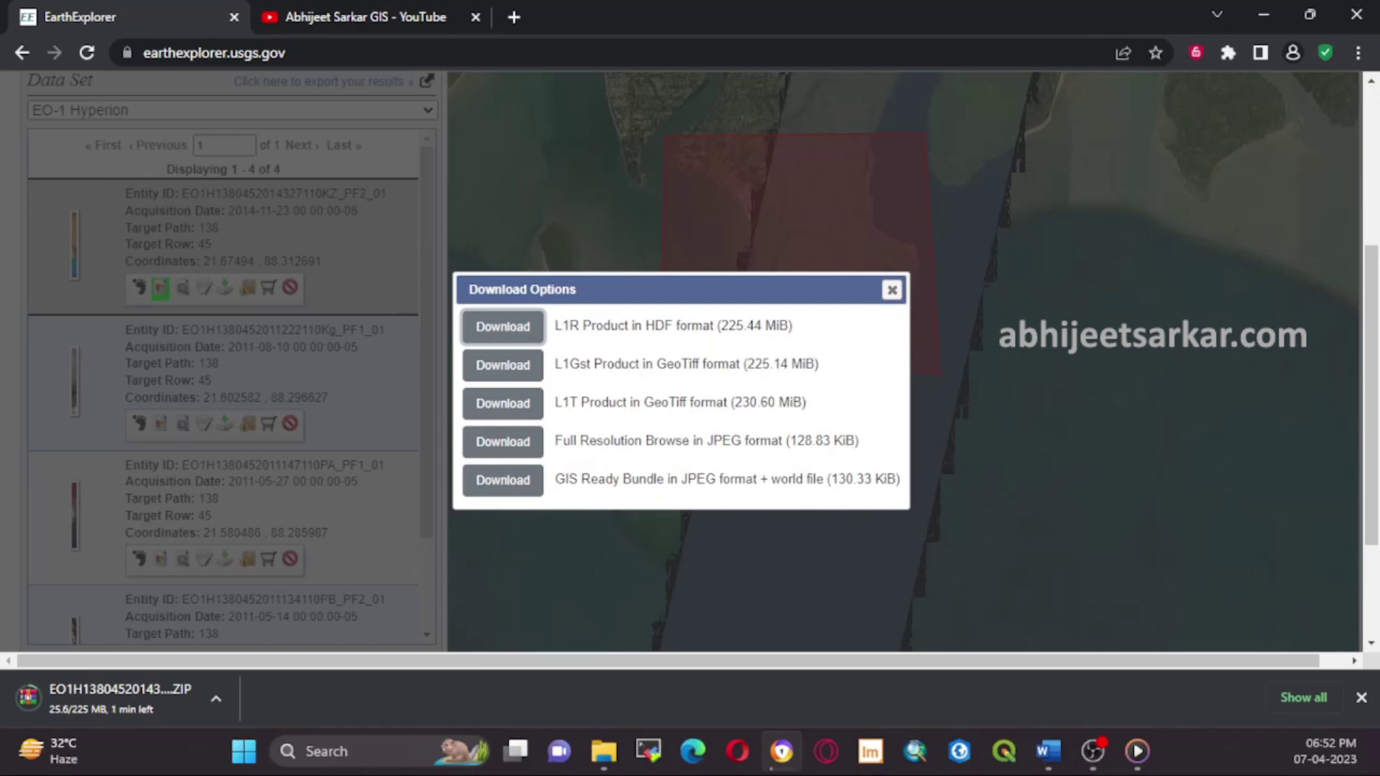
- Switch to ENVI Classic
{"action": "key", "text": "alt+Tab"}
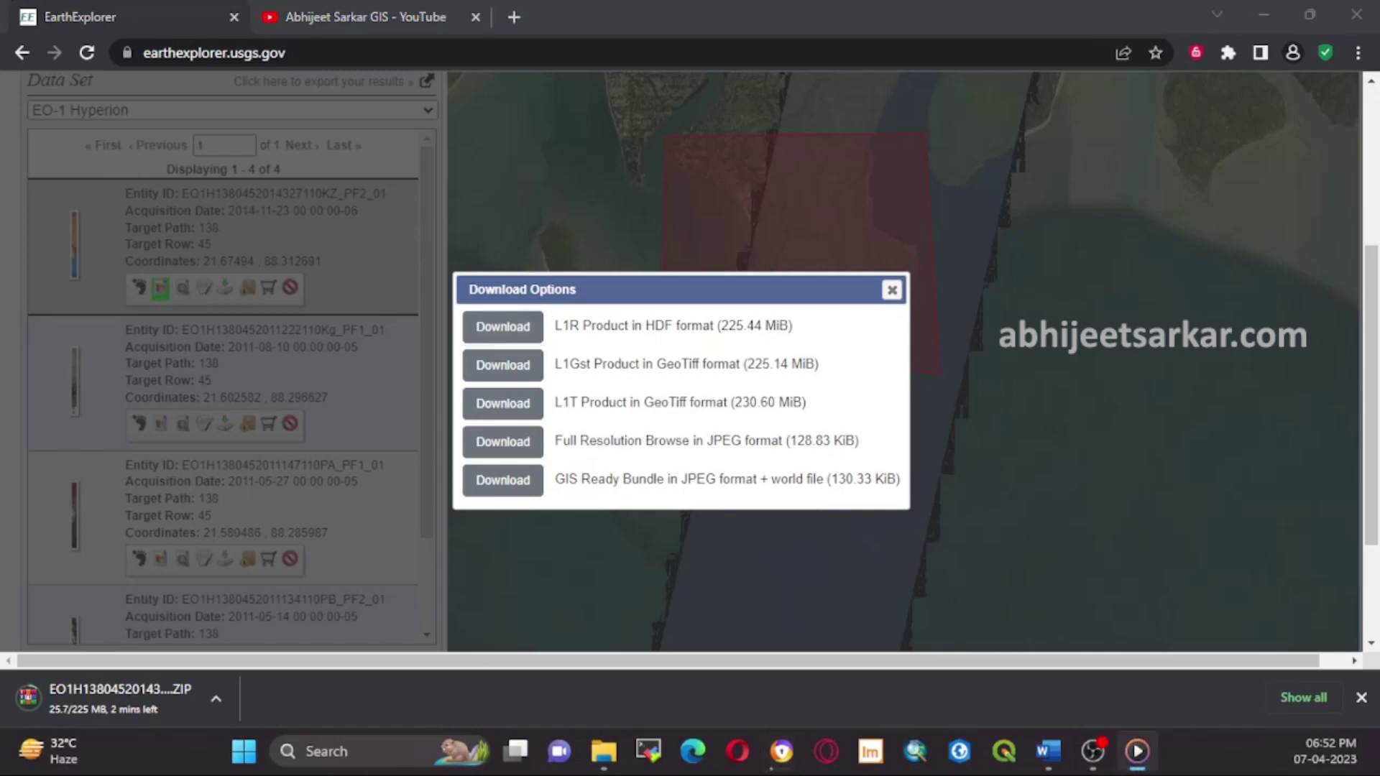
{"action": "key", "text": "alt+Tab"}
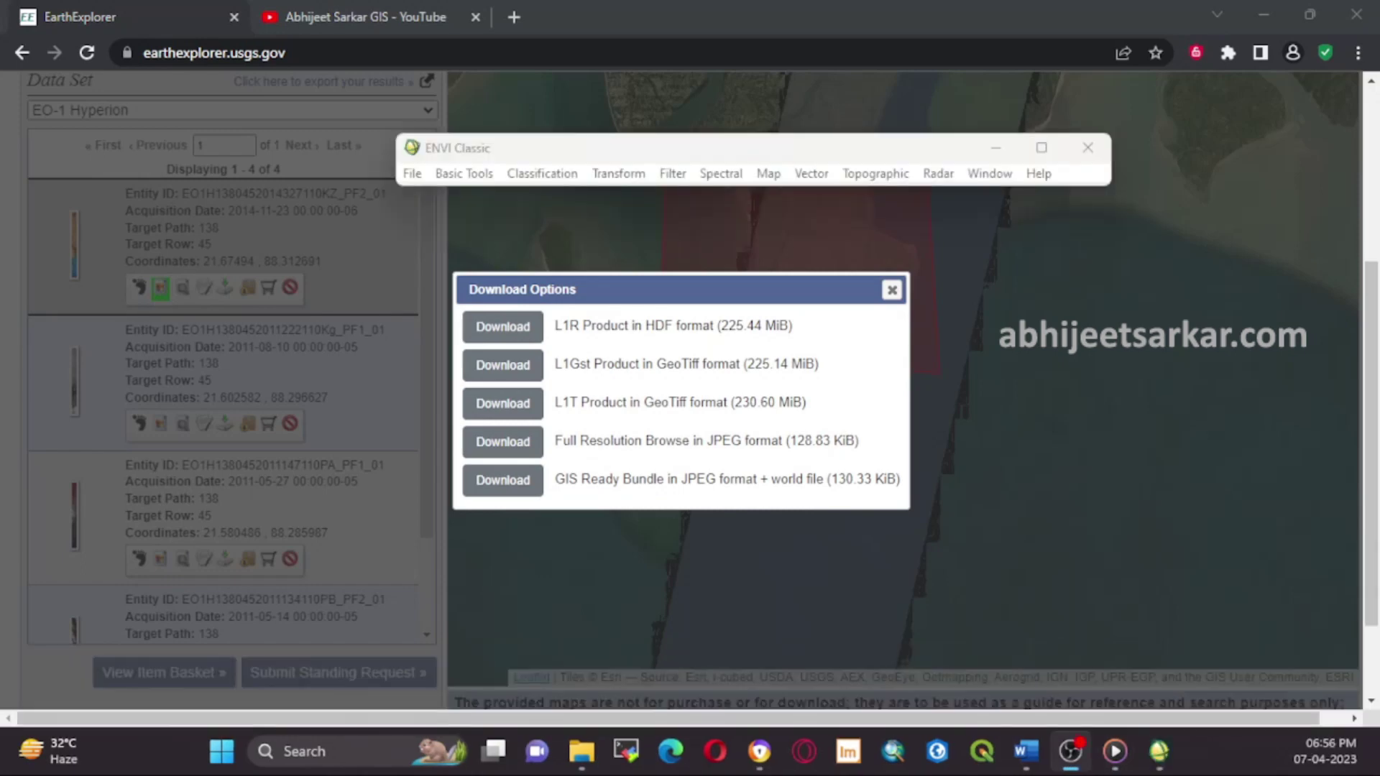
{"action": "key", "text": "alt+Tab"}
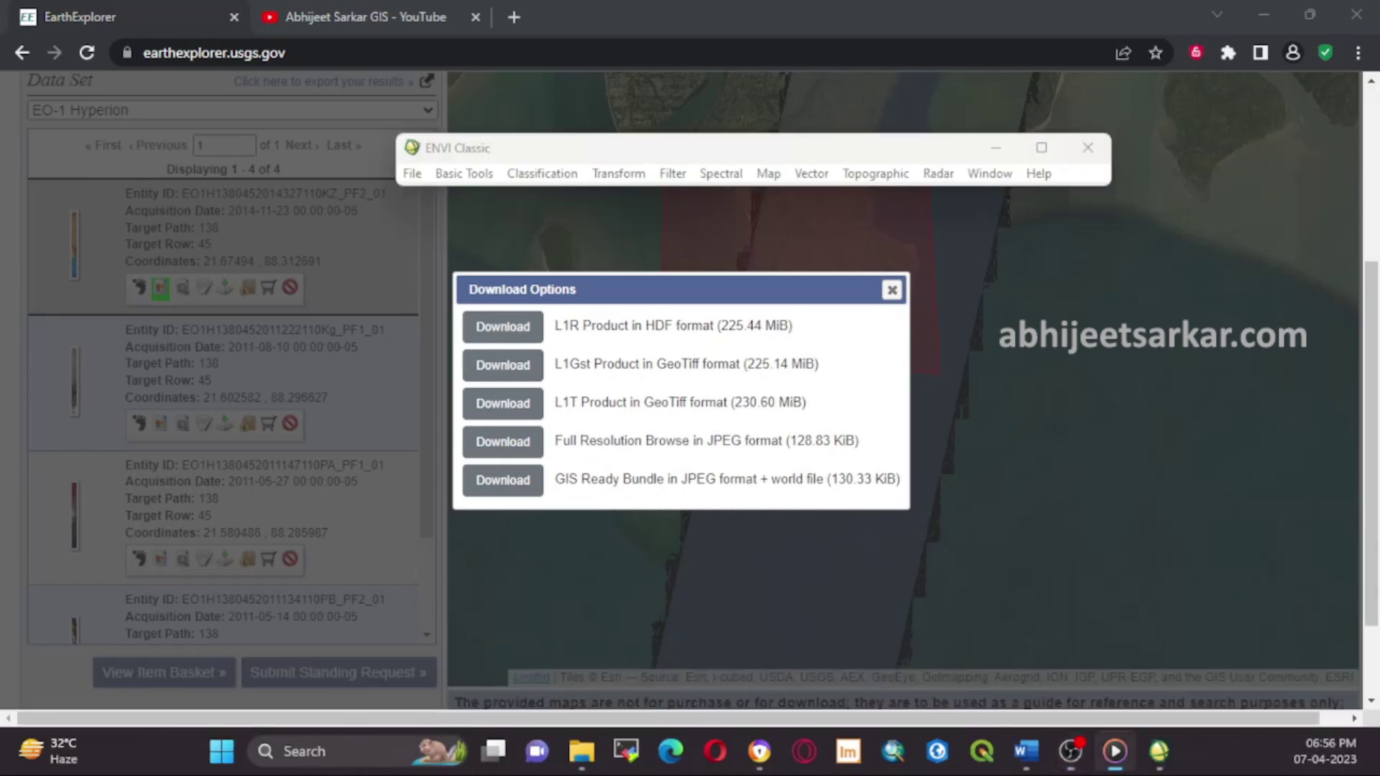
- Return to EarthExplorer and request the L1R product in HDF format from the download options
{"action": "key", "text": "alt+Tab"}
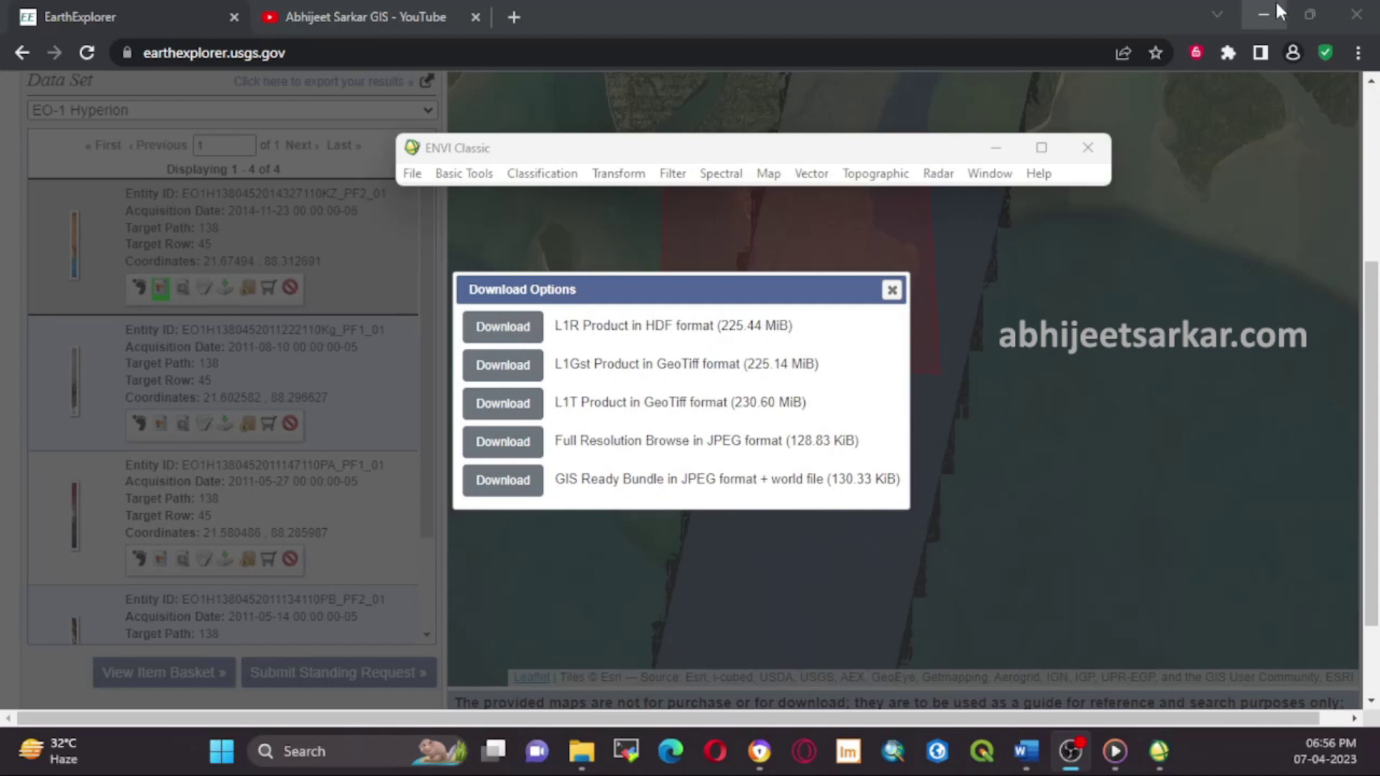
{"action": "left_click", "coordinate": [537, 324]}
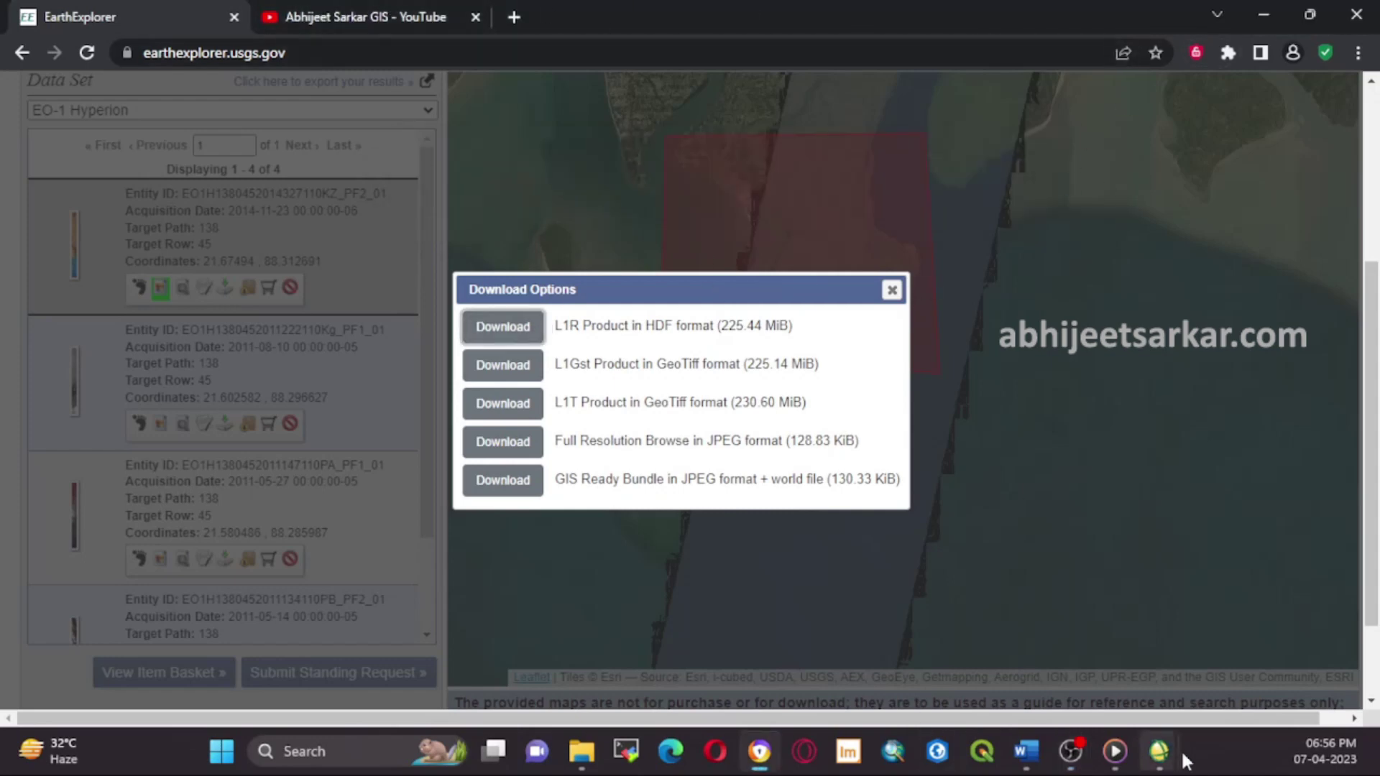
- Minimize the browser, reposition the ENVI Classic window and start opening the Hyperion scene as an image file
{"action": "mouse_move", "coordinate": [1172, 754]}
{"action": "left_click", "coordinate": [1210, 686]}
{"action": "left_click", "coordinate": [1277, 10]}
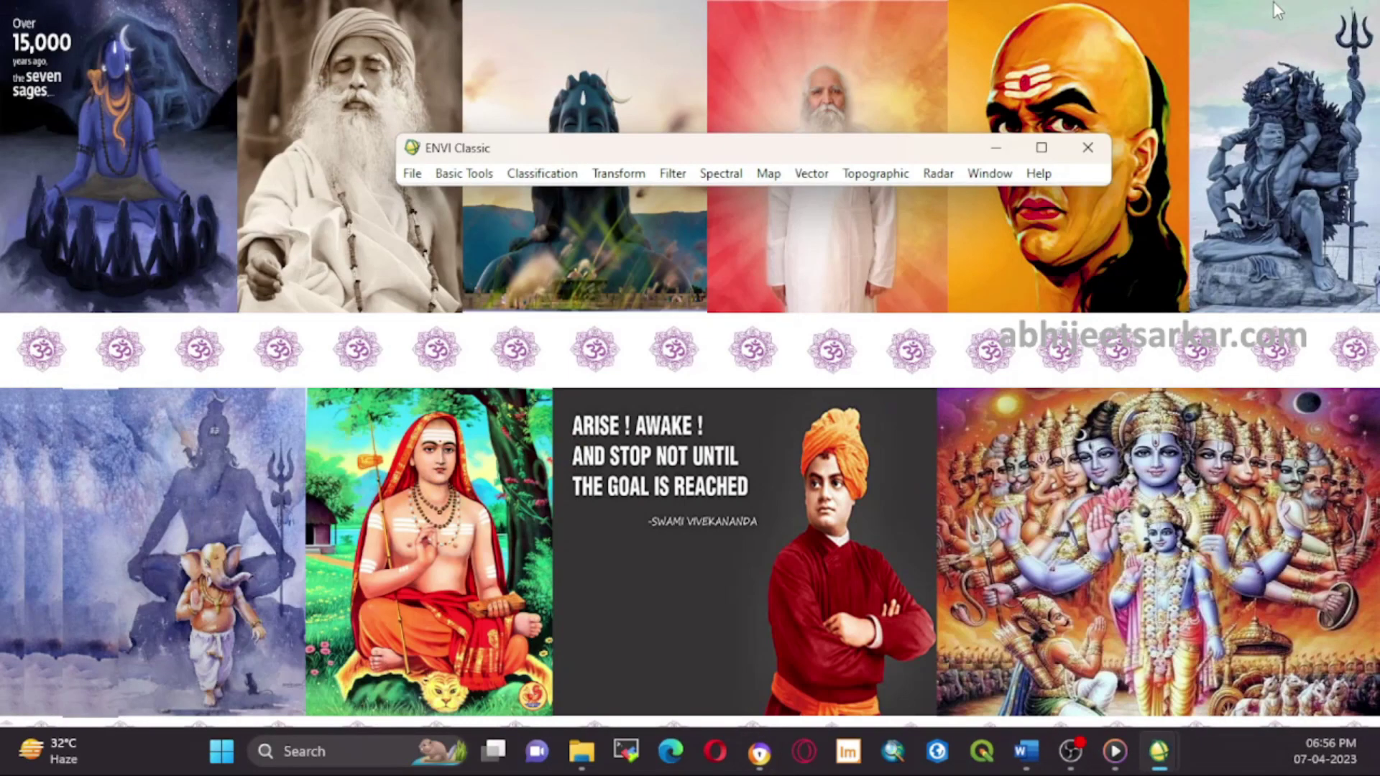
{"action": "left_click_drag", "start_coordinate": [509, 153], "coordinate": [365, 102]}
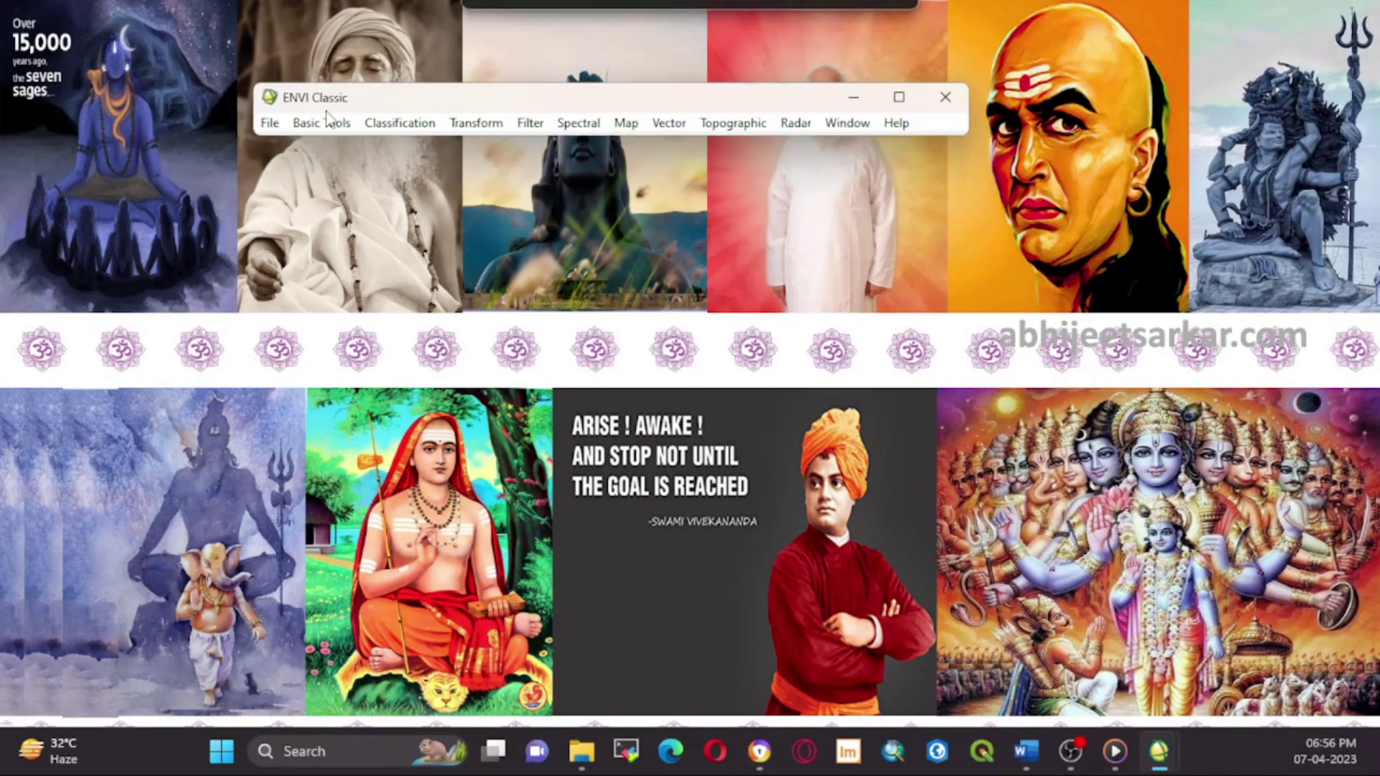
{"action": "left_click", "coordinate": [270, 123]}
{"action": "left_click", "coordinate": [334, 147]}
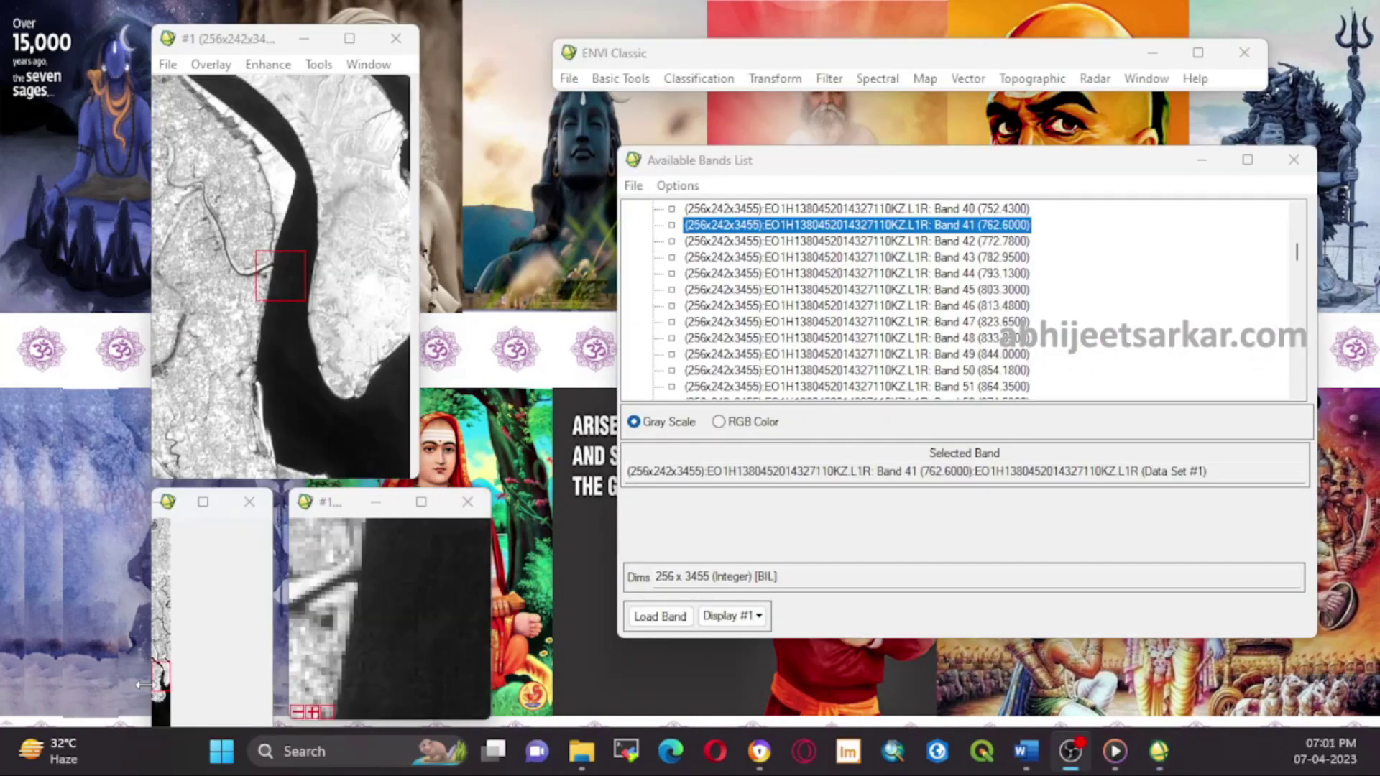
- Examine the Z Profile (Spectrum) of an inland pixel in the band 41 image in an enlarged plot and close it
{"action": "left_click", "coordinate": [161, 679]}
{"action": "left_click", "coordinate": [161, 708]}
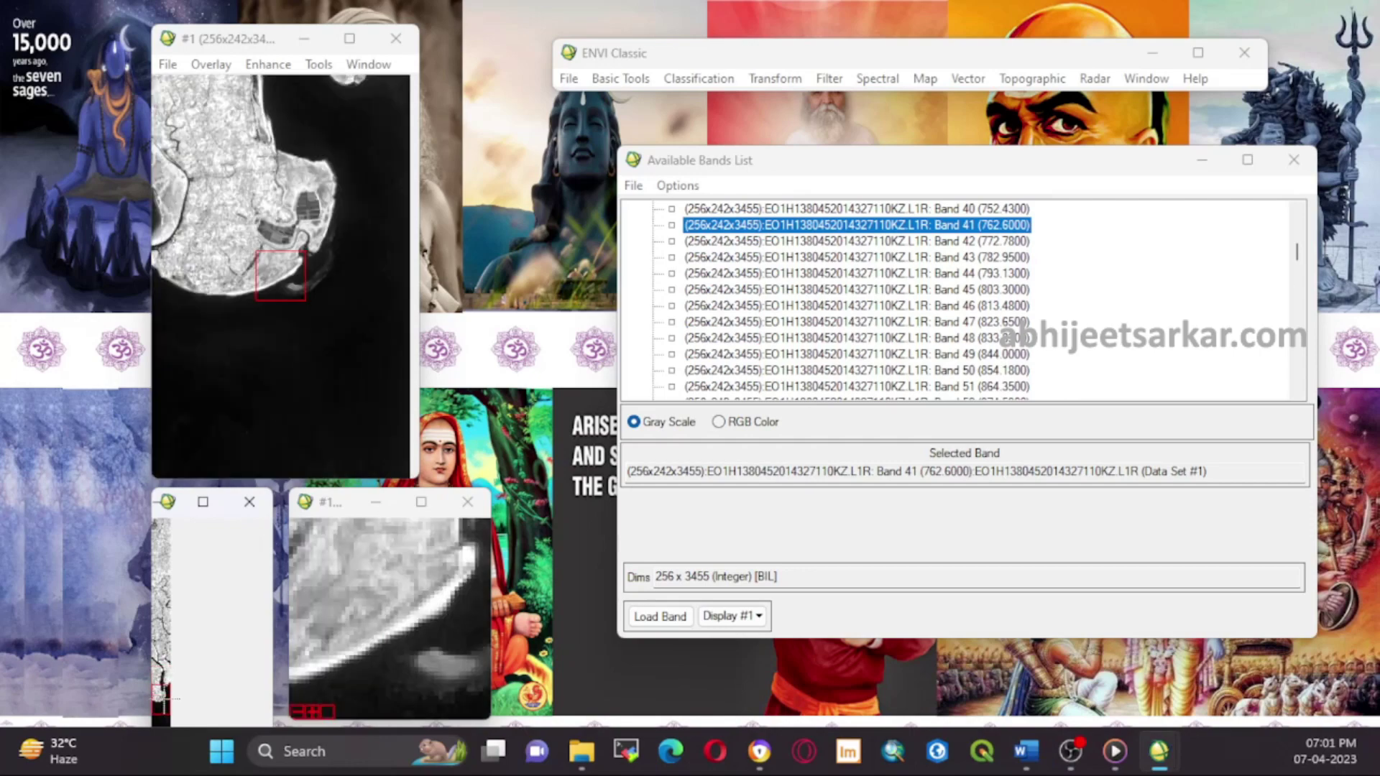
{"action": "left_click_drag", "start_coordinate": [161, 688], "coordinate": [160, 643]}
{"action": "right_click", "coordinate": [285, 239]}
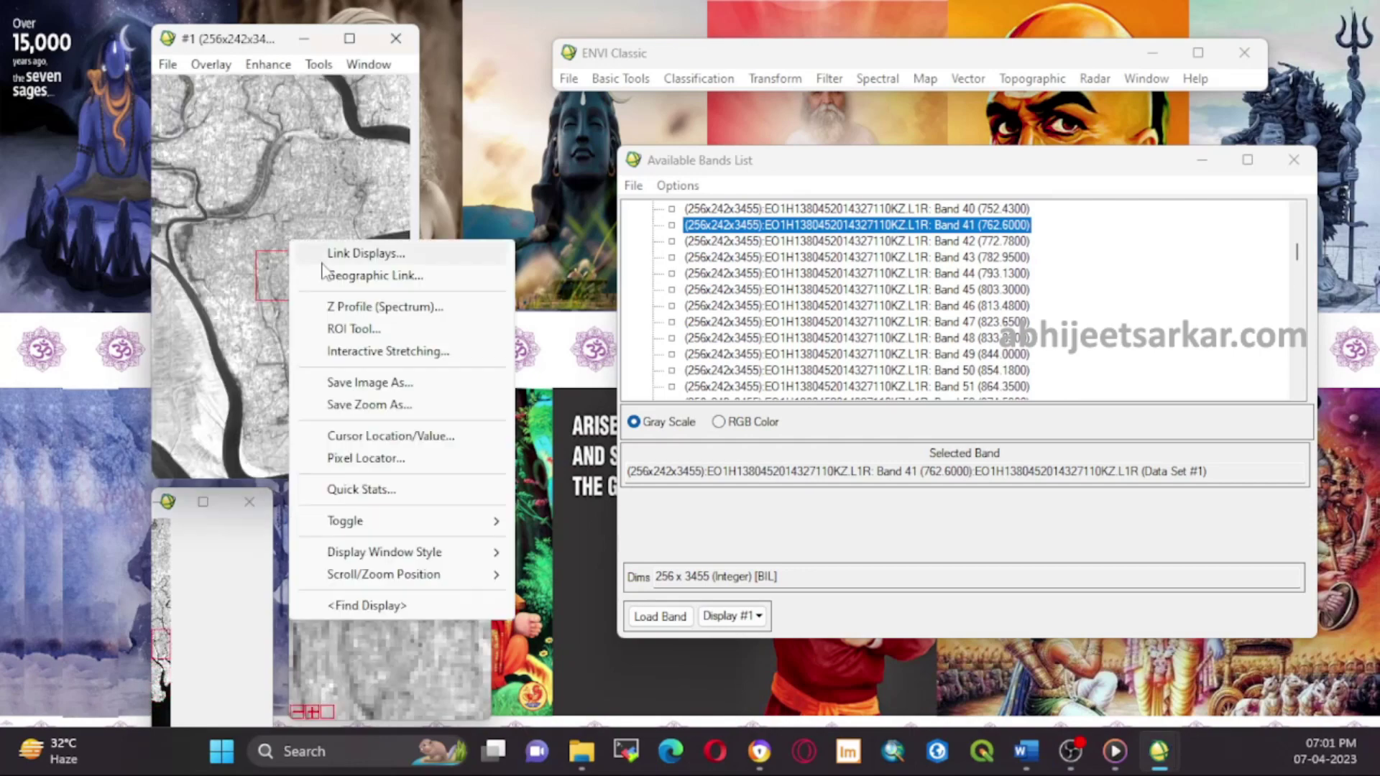
{"action": "left_click", "coordinate": [348, 321]}
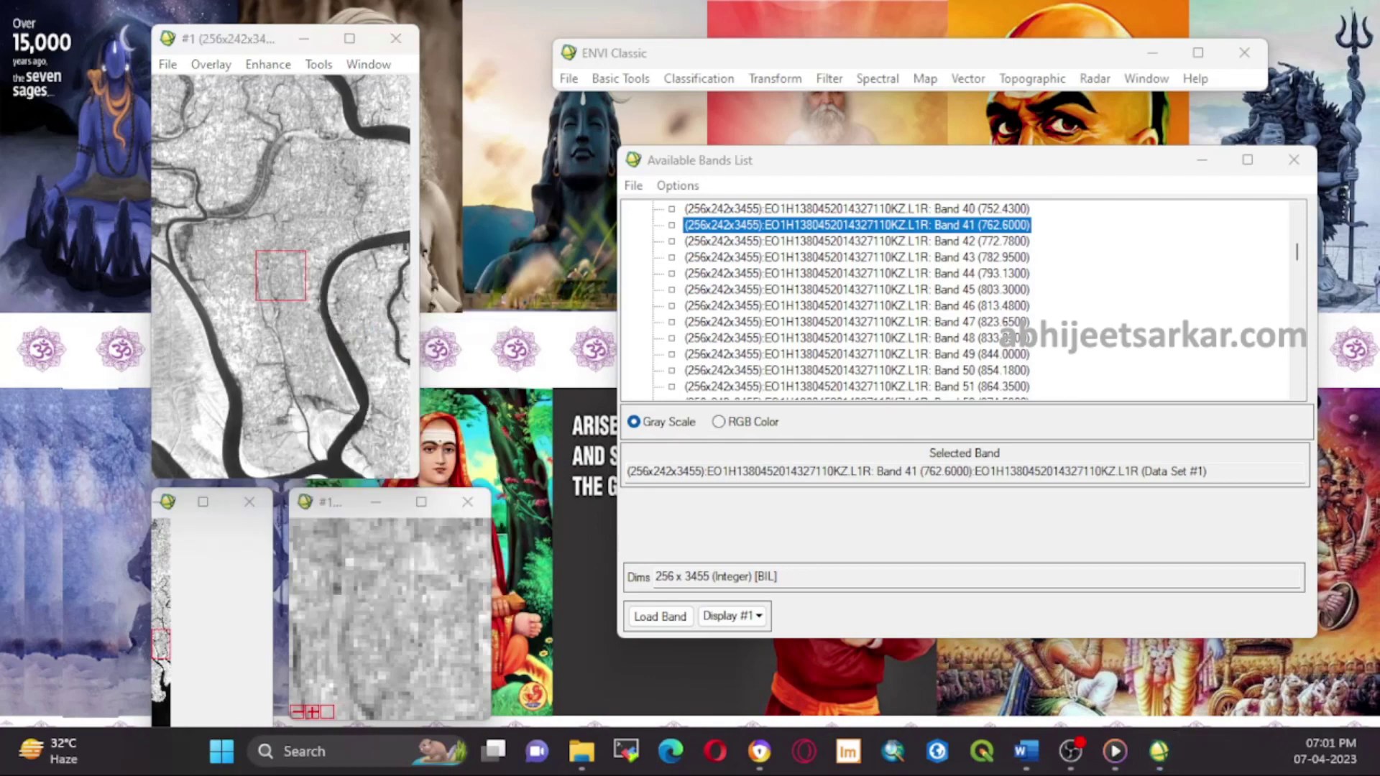
{"action": "right_click", "coordinate": [328, 259]}
{"action": "right_click", "coordinate": [254, 242]}
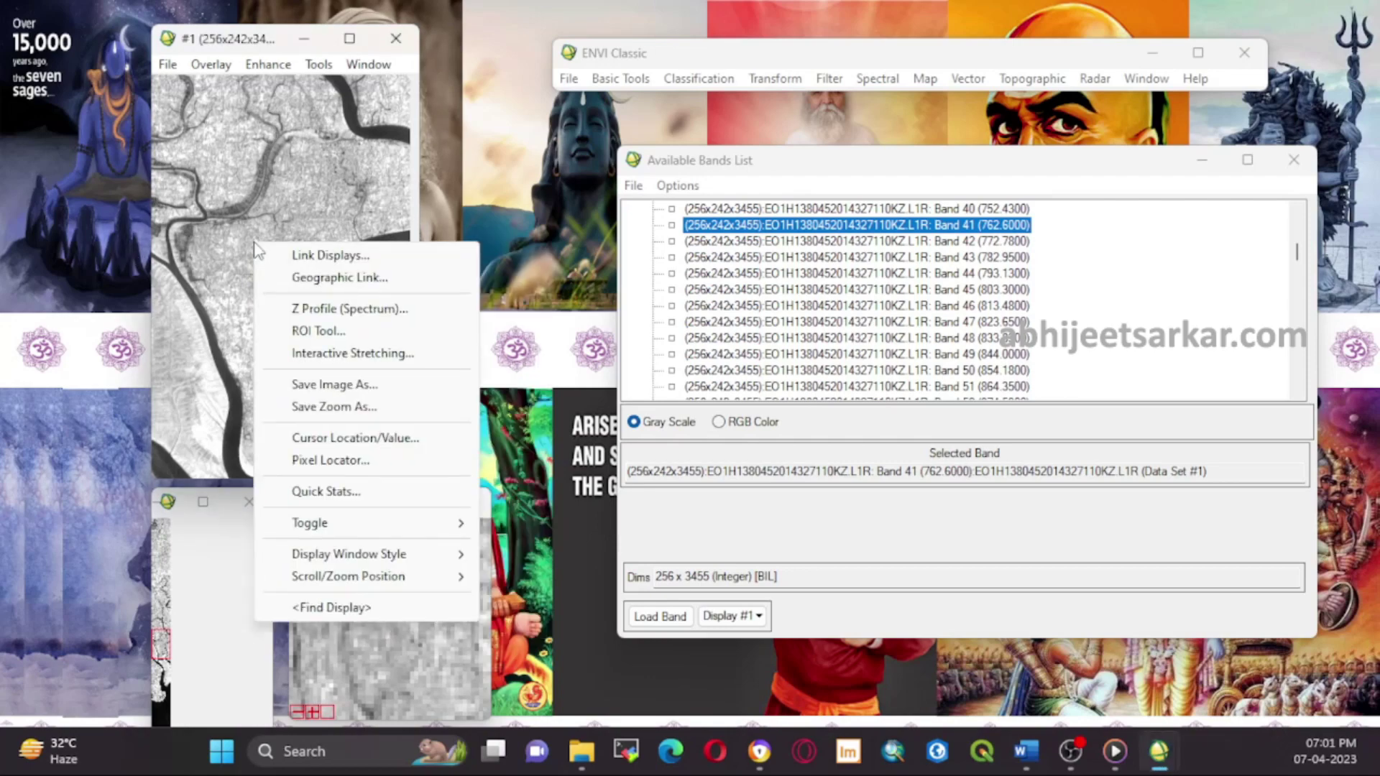
{"action": "left_click", "coordinate": [324, 332]}
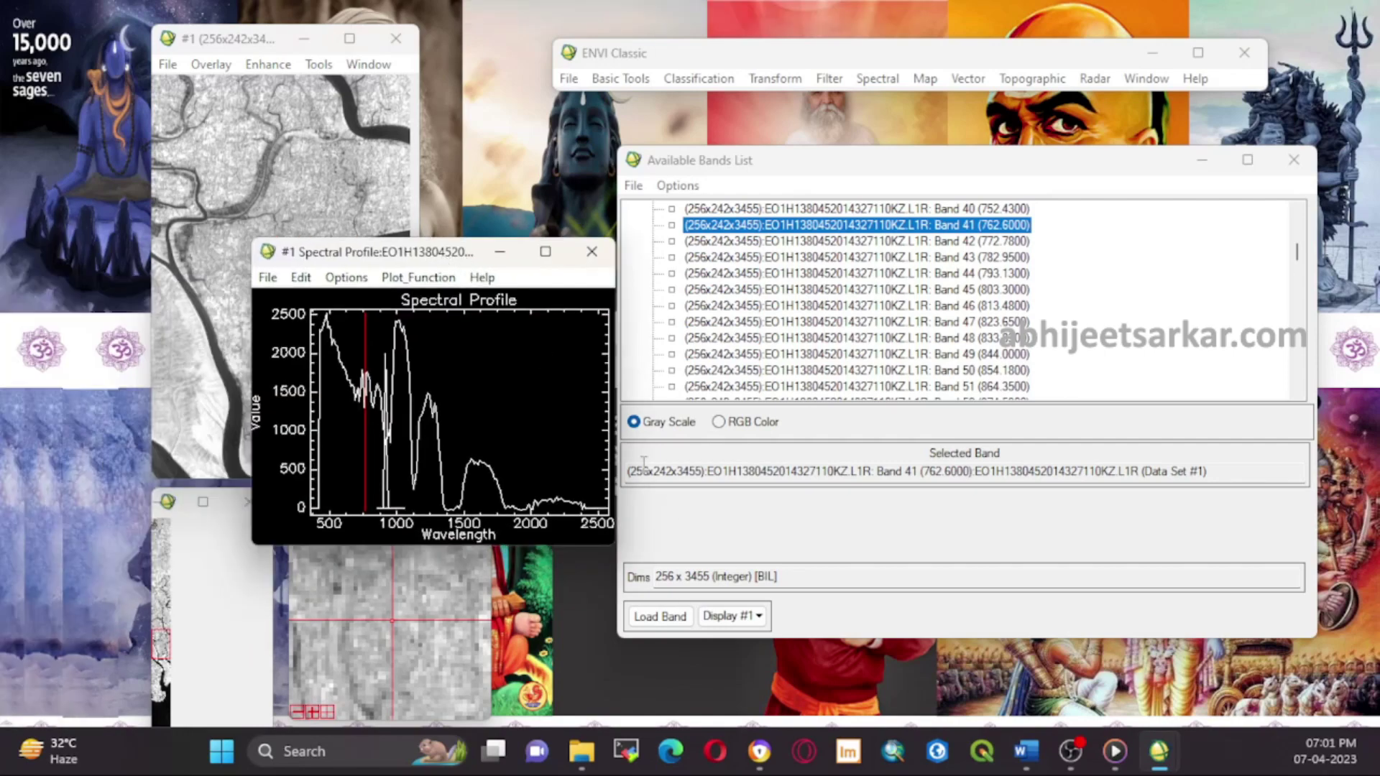
{"action": "left_click_drag", "start_coordinate": [611, 546], "coordinate": [1010, 679]}
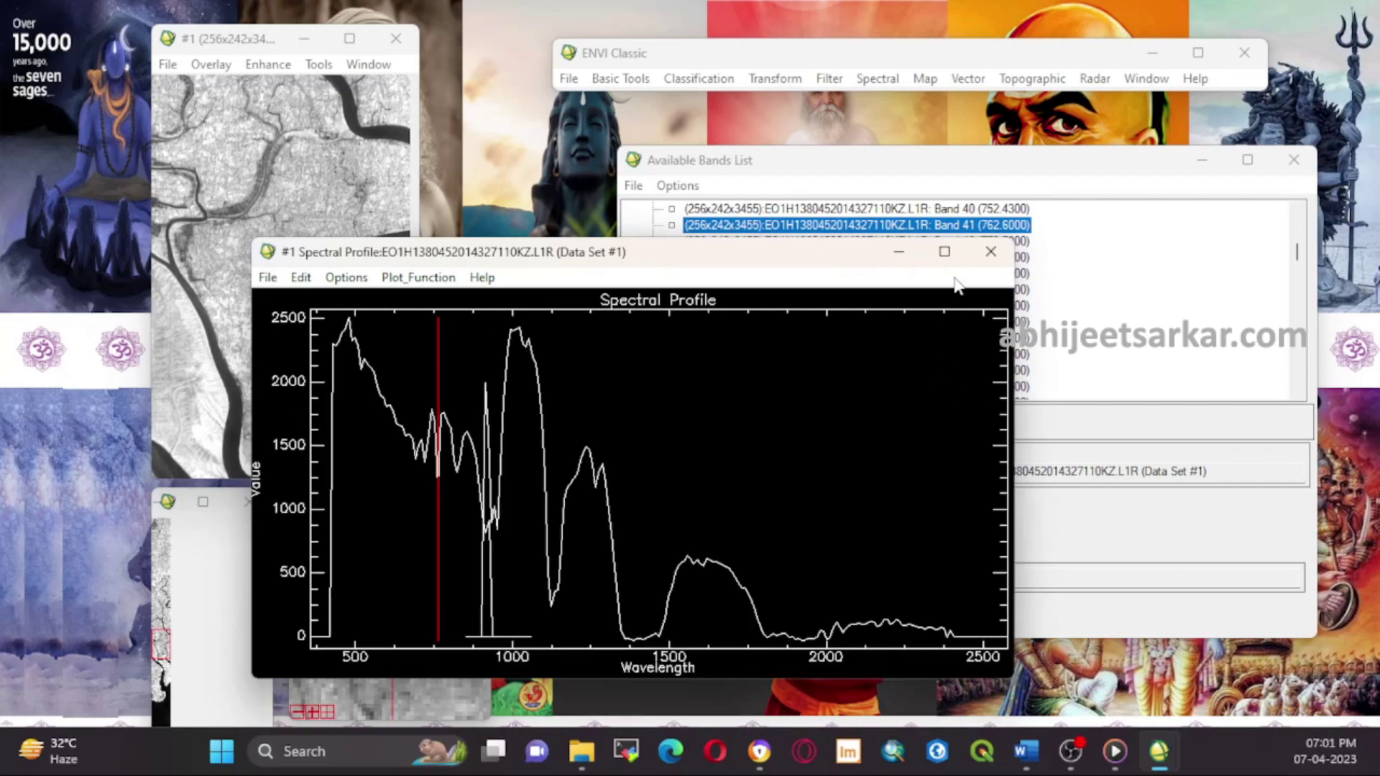
{"action": "left_click", "coordinate": [991, 251]}
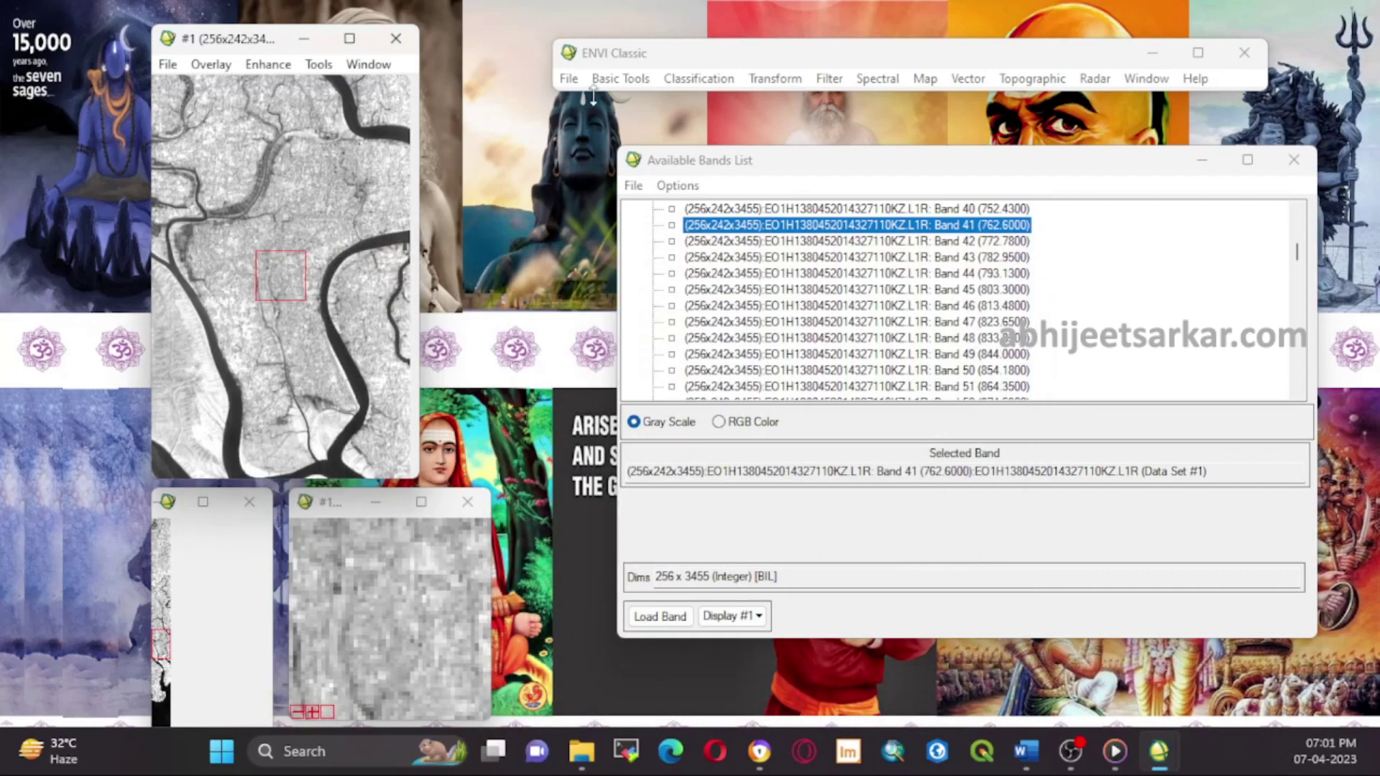
- Start Resize Data on the L1R data set with a 400-line spatial subset by image, samples 1 to 256 and lines 2079 to 2478
{"action": "left_click", "coordinate": [568, 78]}
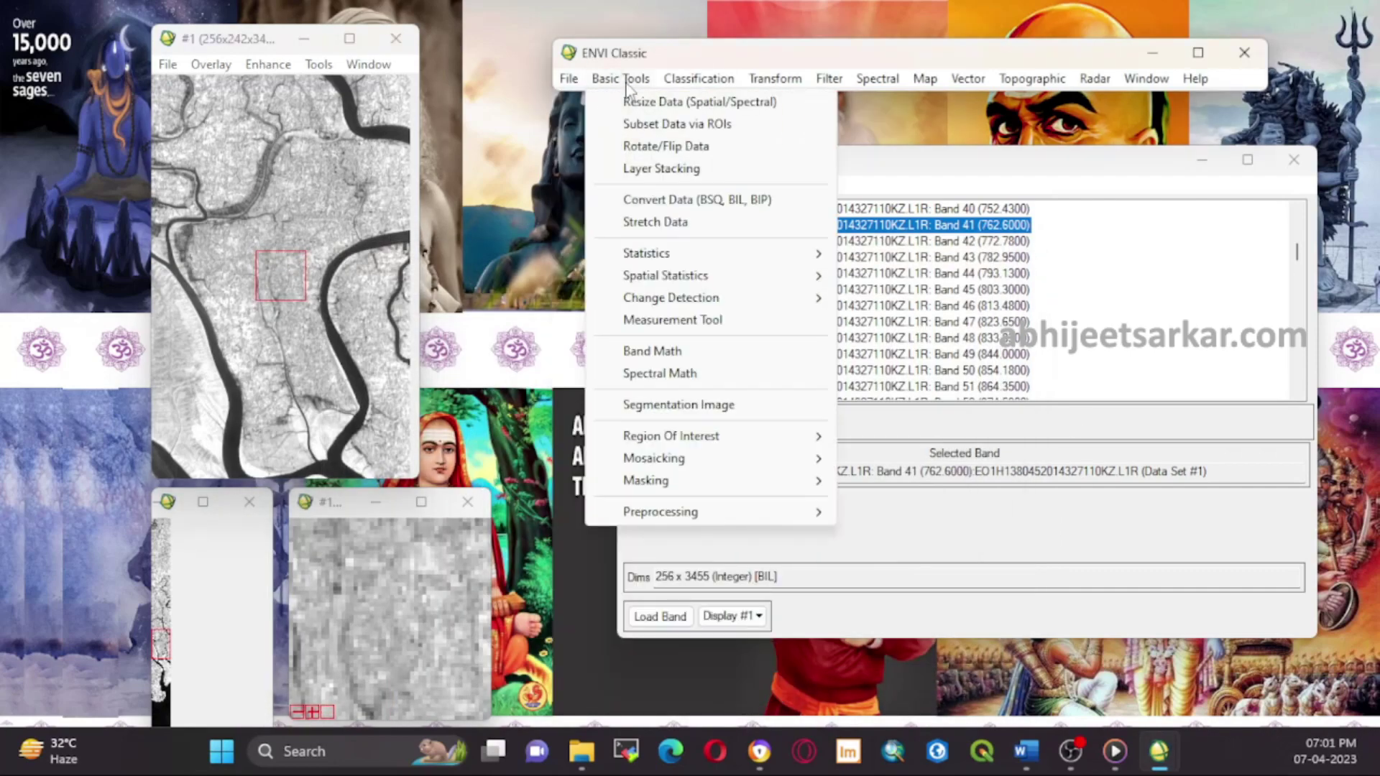
{"action": "left_click", "coordinate": [629, 102]}
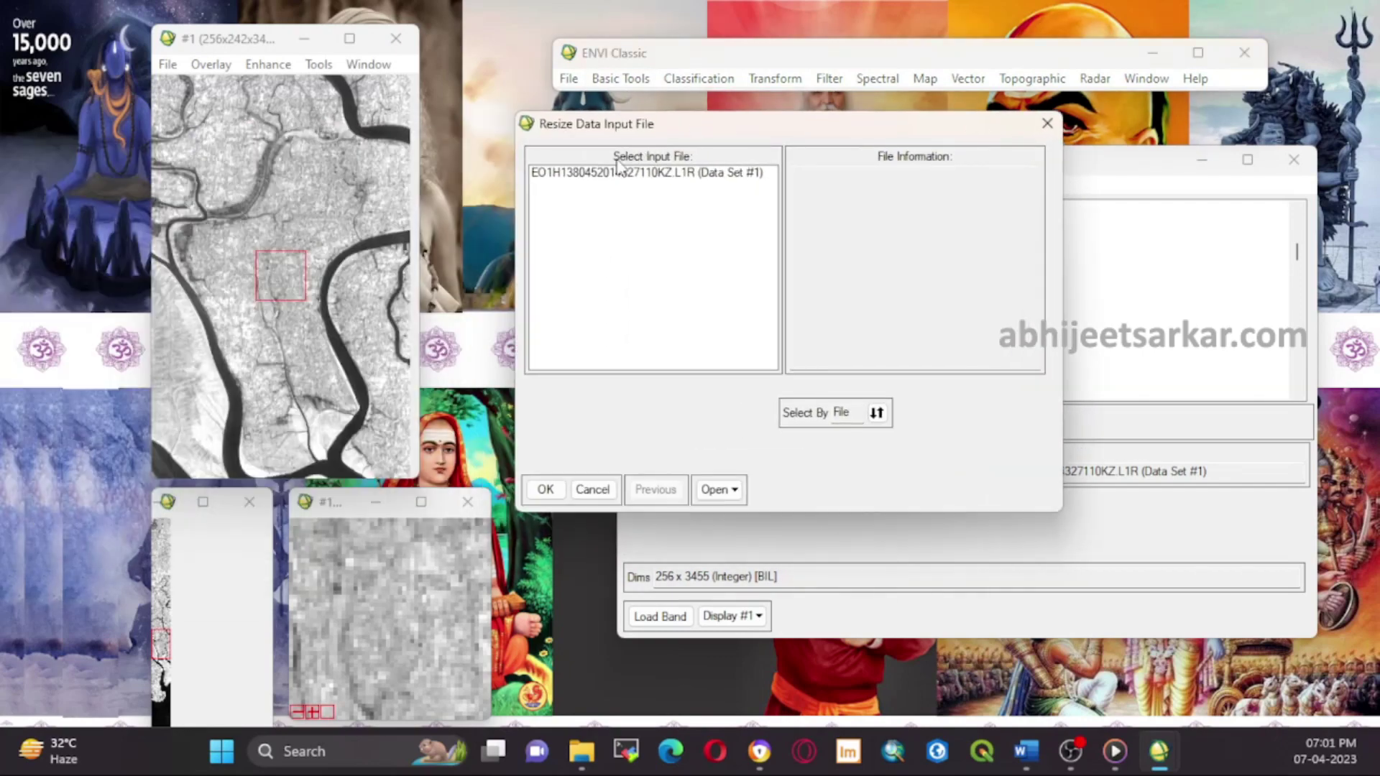
{"action": "left_click", "coordinate": [614, 172]}
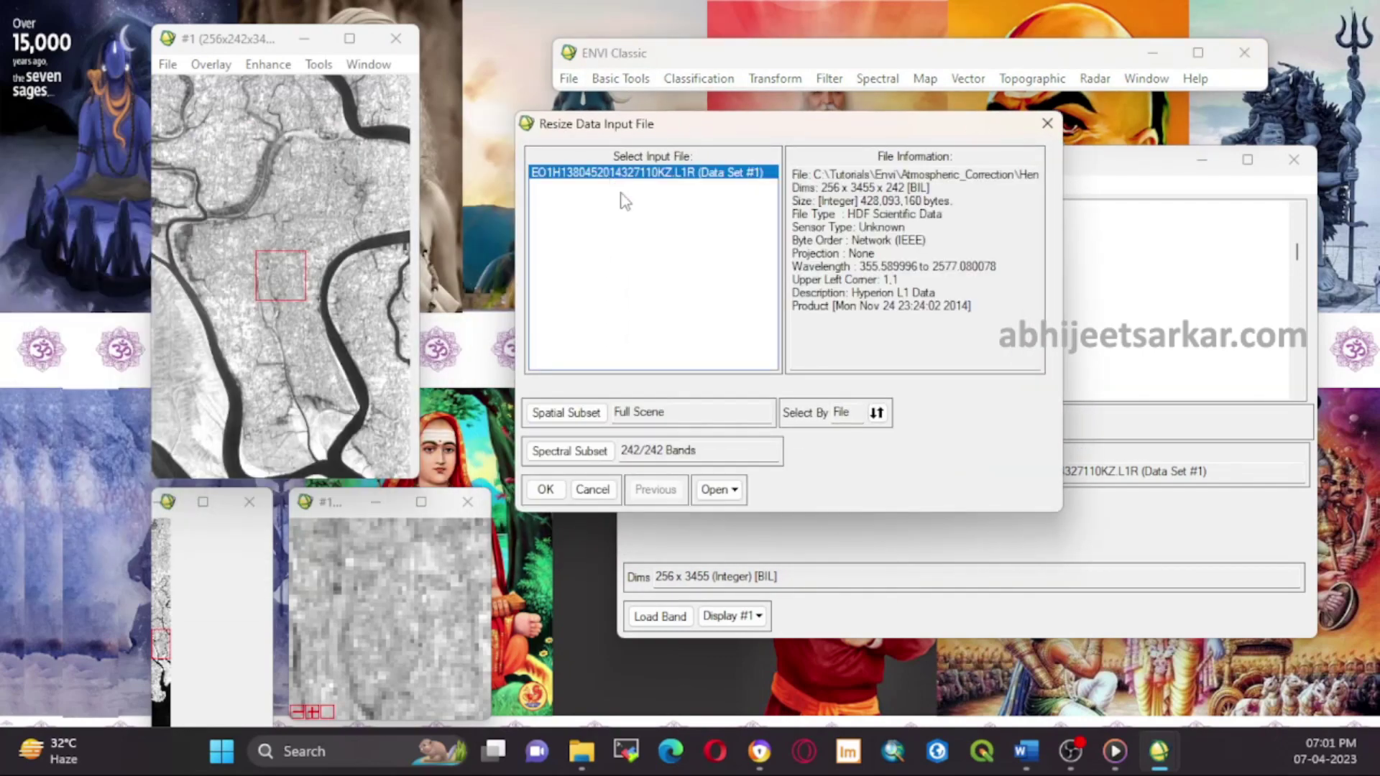
{"action": "left_click", "coordinate": [573, 415]}
{"action": "left_click_drag", "start_coordinate": [263, 145], "coordinate": [688, 145]}
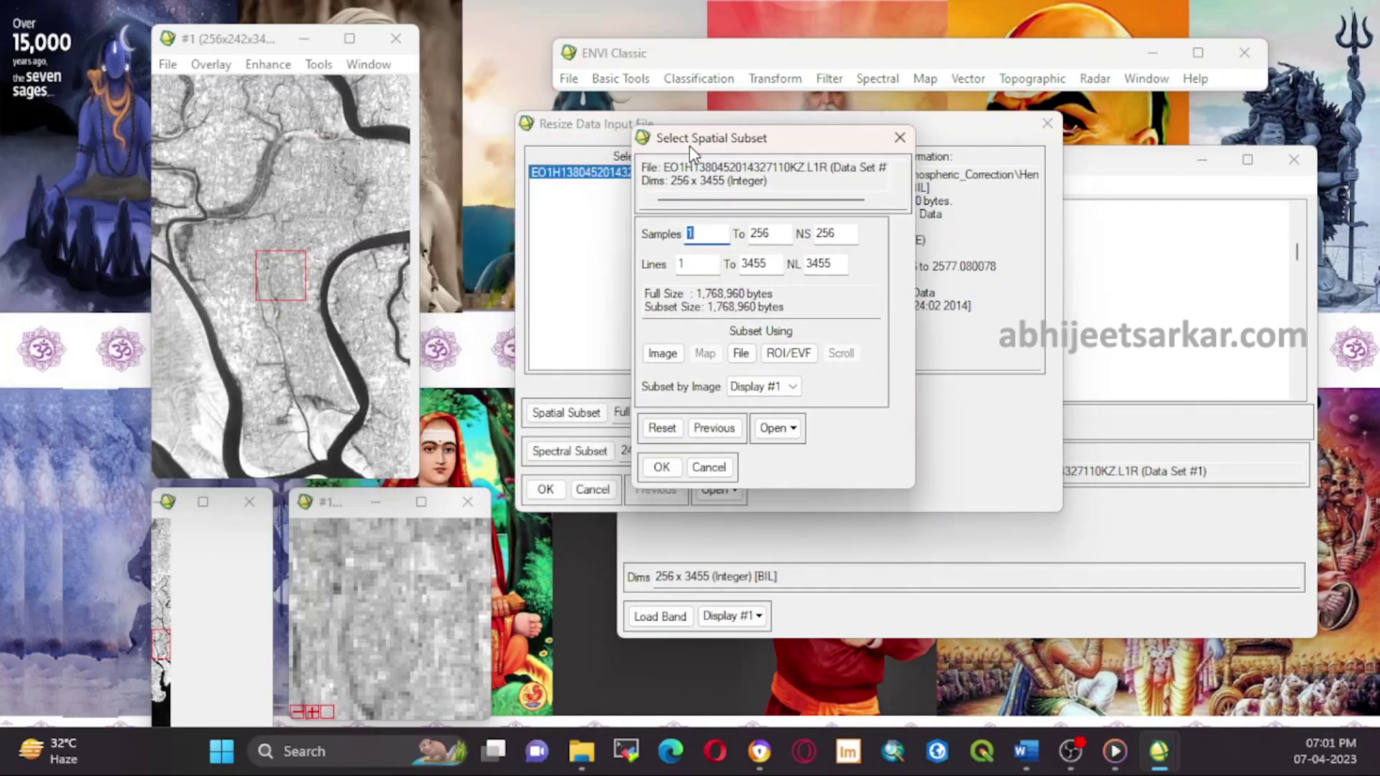
{"action": "left_click", "coordinate": [672, 355]}
{"action": "left_click_drag", "start_coordinate": [215, 85], "coordinate": [663, 97]}
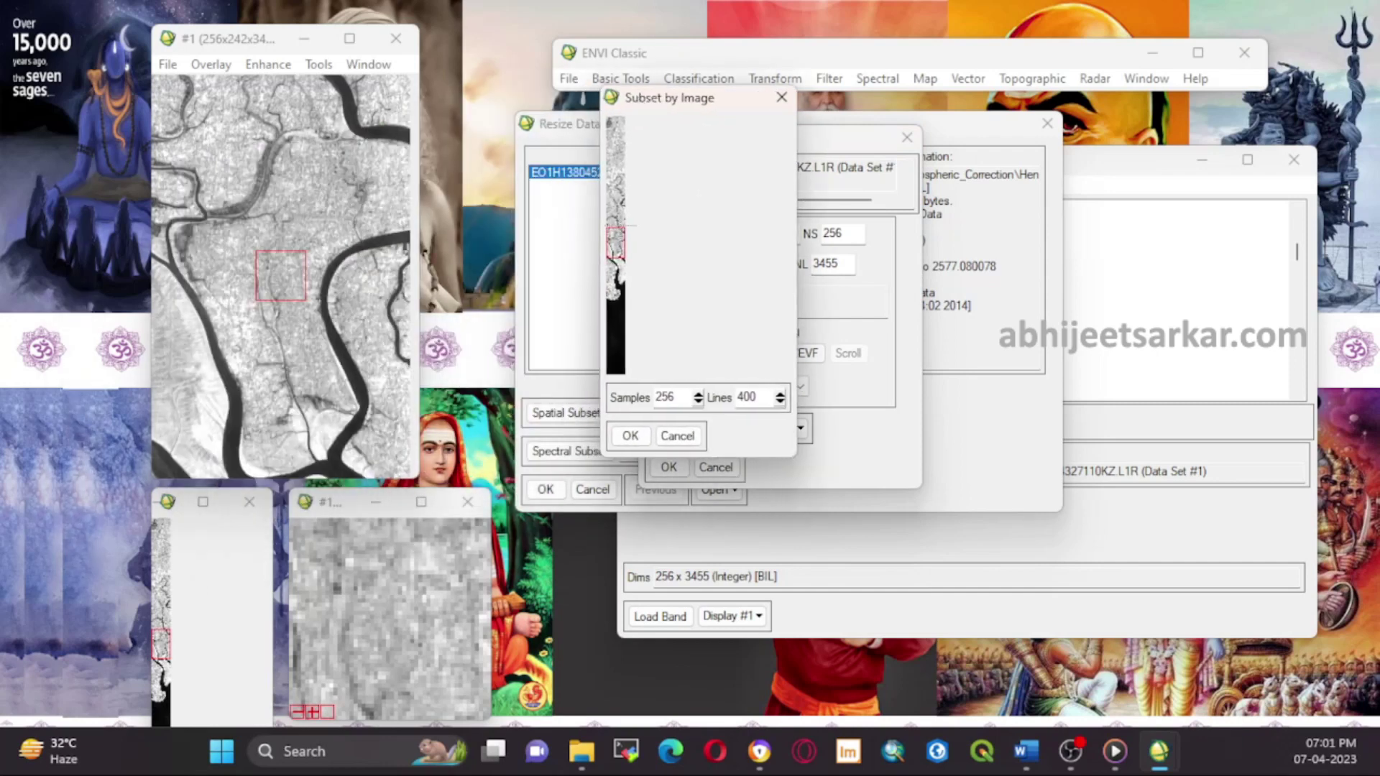
{"action": "left_click_drag", "start_coordinate": [618, 234], "coordinate": [611, 264]}
{"action": "left_click", "coordinate": [630, 436]}
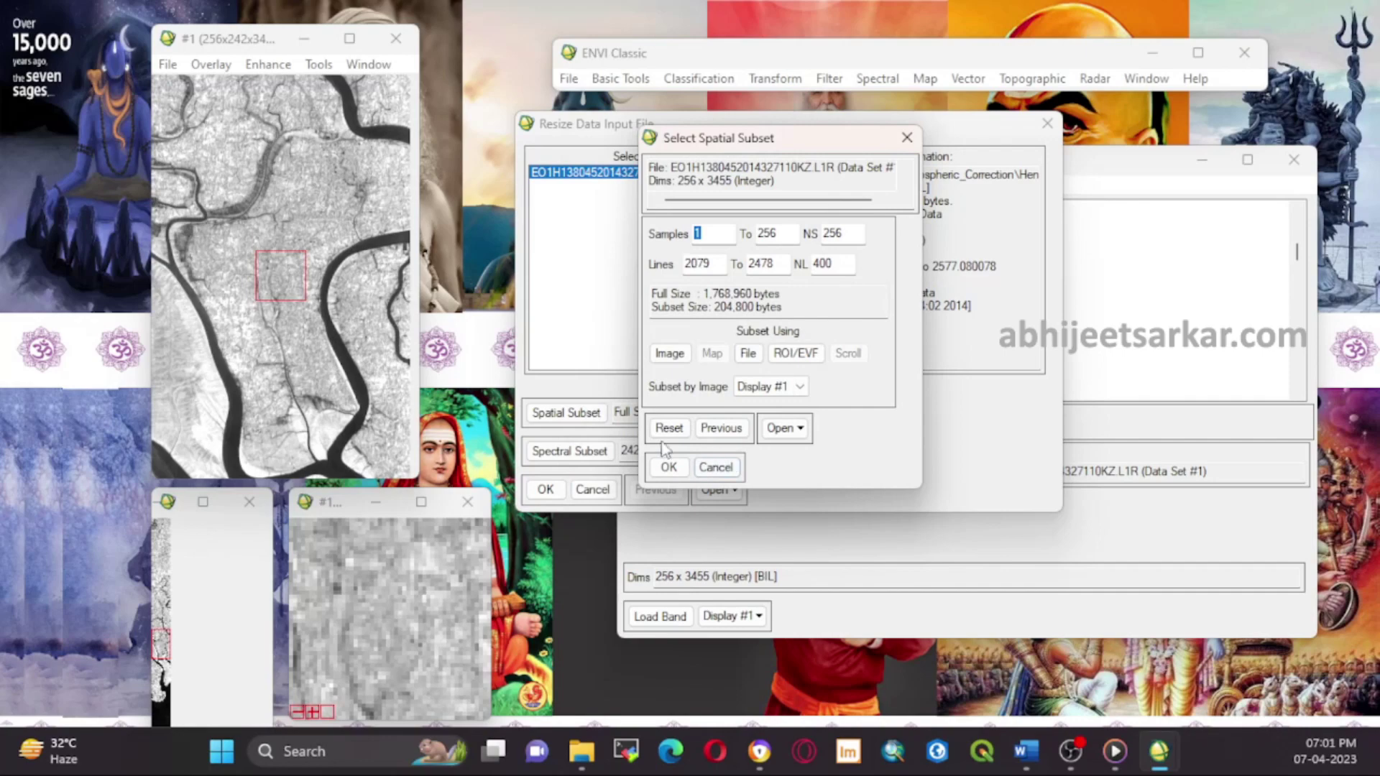
{"action": "left_click", "coordinate": [668, 467]}
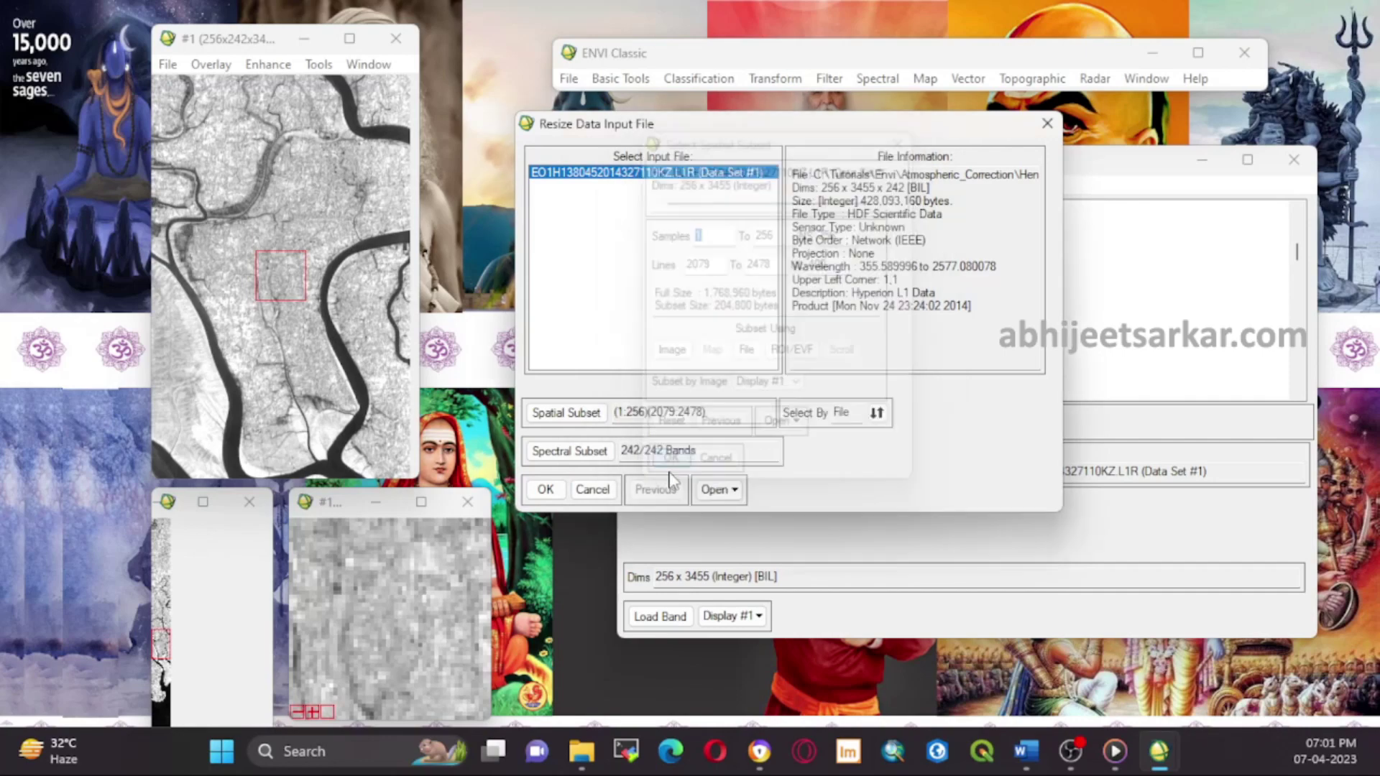
{"action": "left_click", "coordinate": [545, 489]}
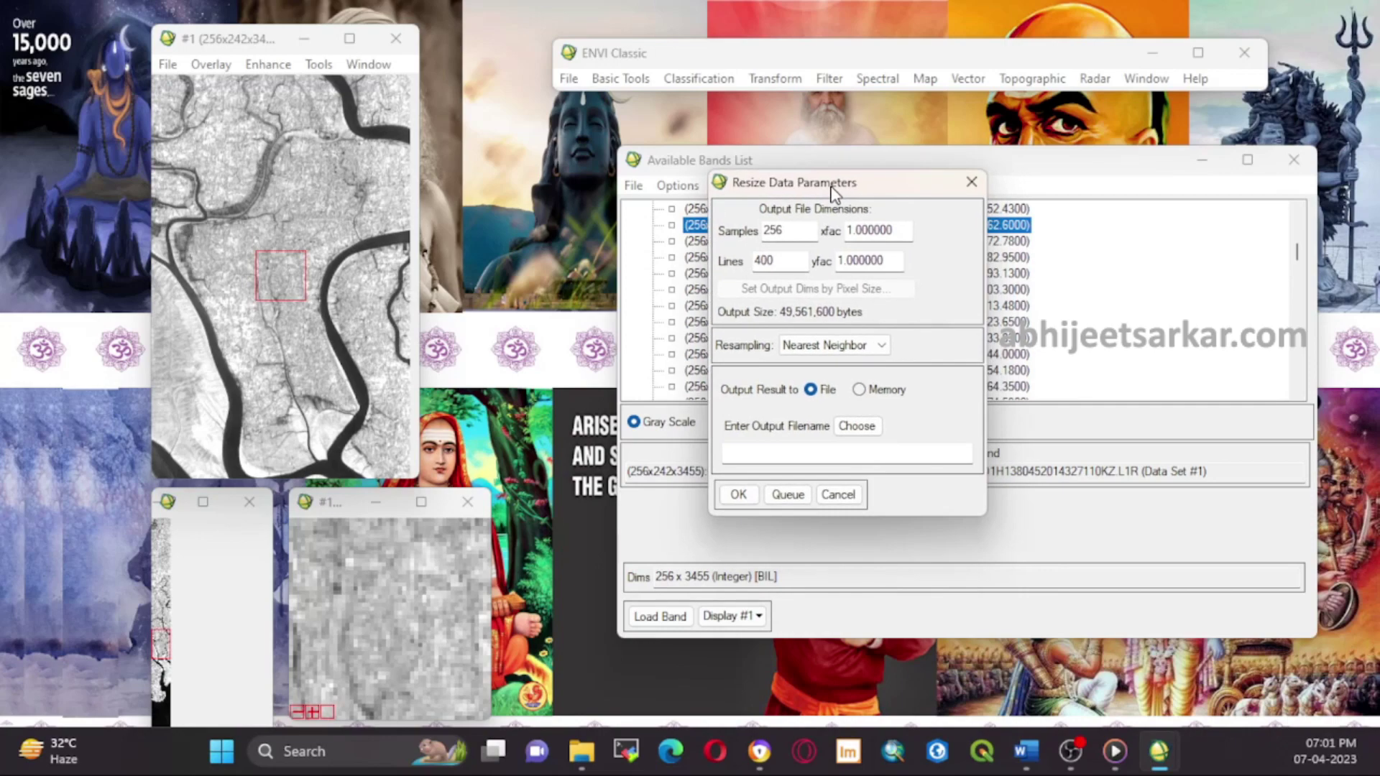
- Choose C:\Tutorials\Envi\Atmospheric_Correction\Henry_Island as the location for the resize output file
{"action": "left_click_drag", "start_coordinate": [831, 186], "coordinate": [823, 192]}
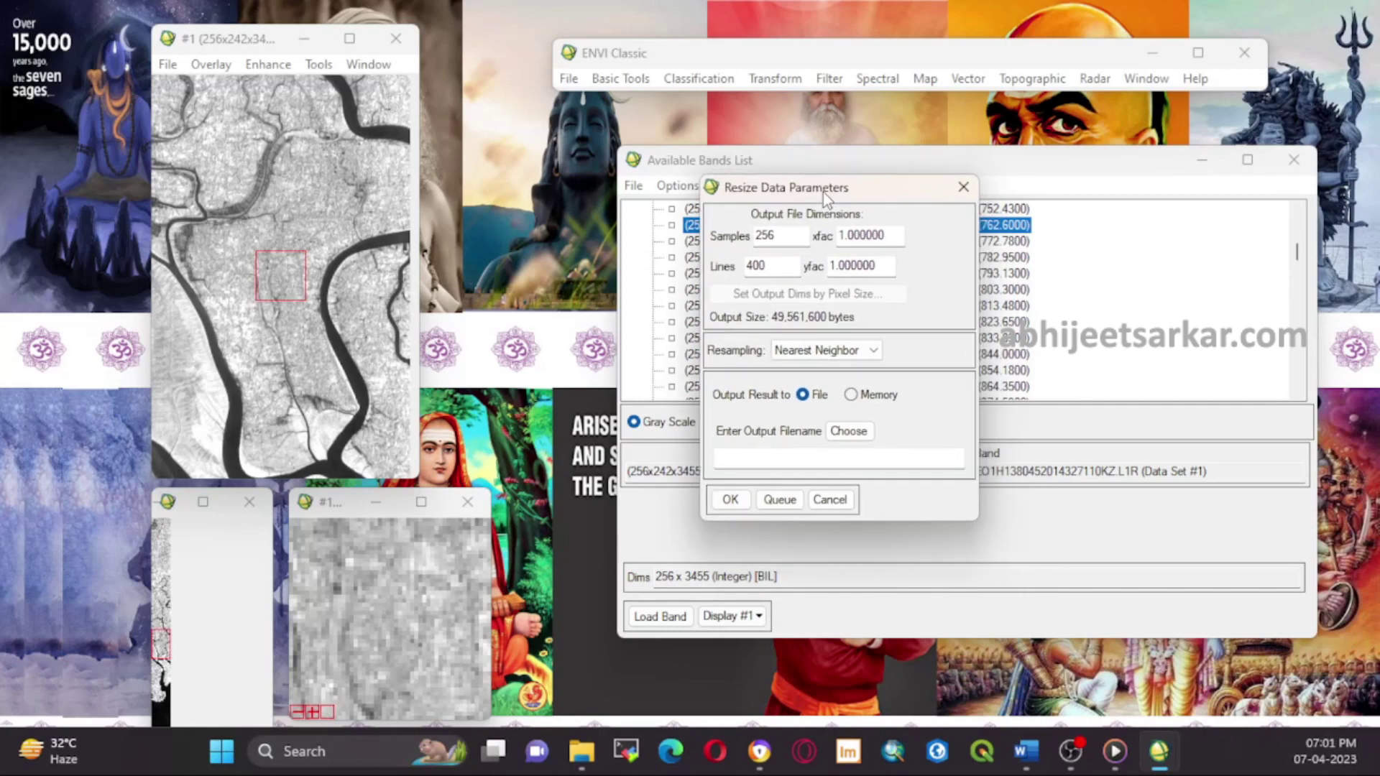
{"action": "left_click", "coordinate": [849, 431]}
{"action": "scroll", "coordinate": [799, 503], "scroll_direction": "down", "scroll_amount": 3}
{"action": "scroll", "coordinate": [800, 519], "scroll_direction": "down", "scroll_amount": 2}
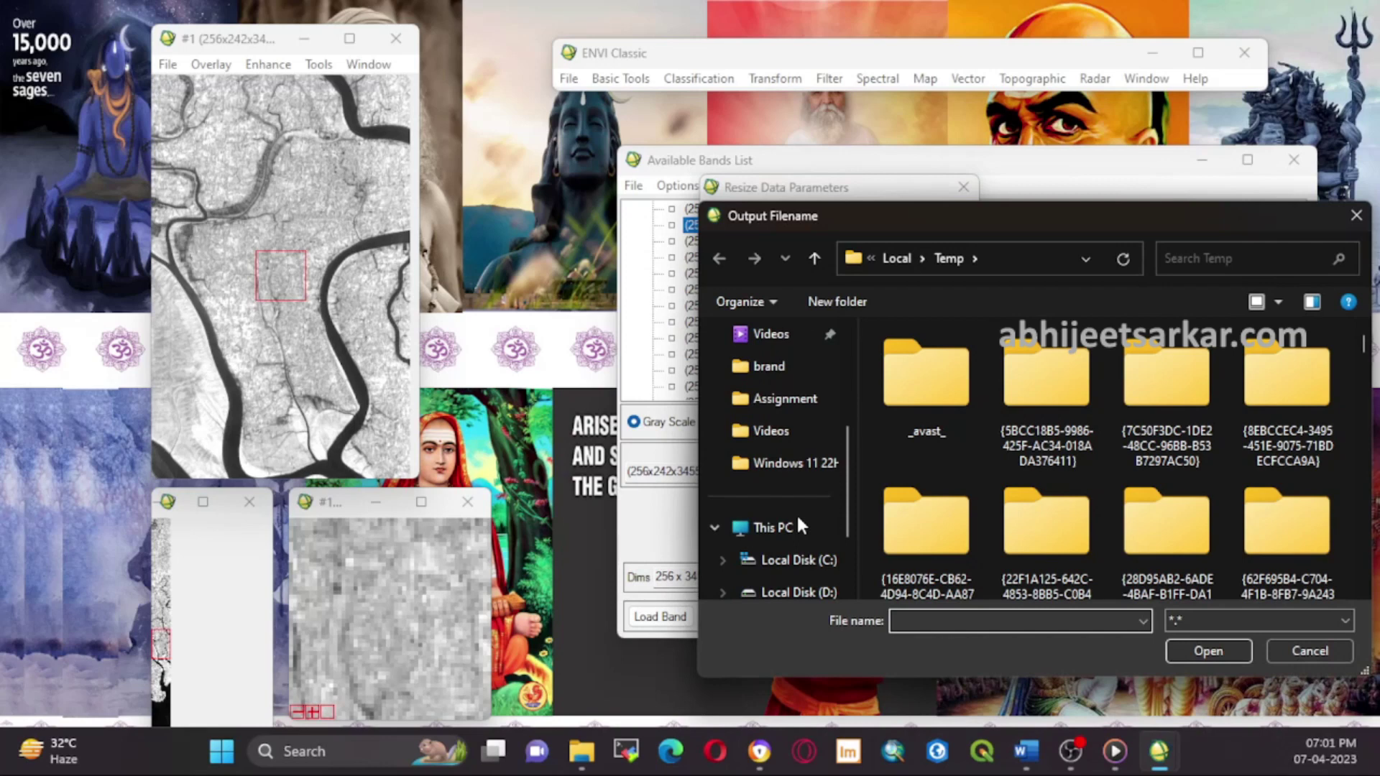
{"action": "left_click", "coordinate": [811, 572]}
{"action": "scroll", "coordinate": [981, 486], "scroll_direction": "down", "scroll_amount": 3}
{"action": "scroll", "coordinate": [936, 449], "scroll_direction": "down", "scroll_amount": 1}
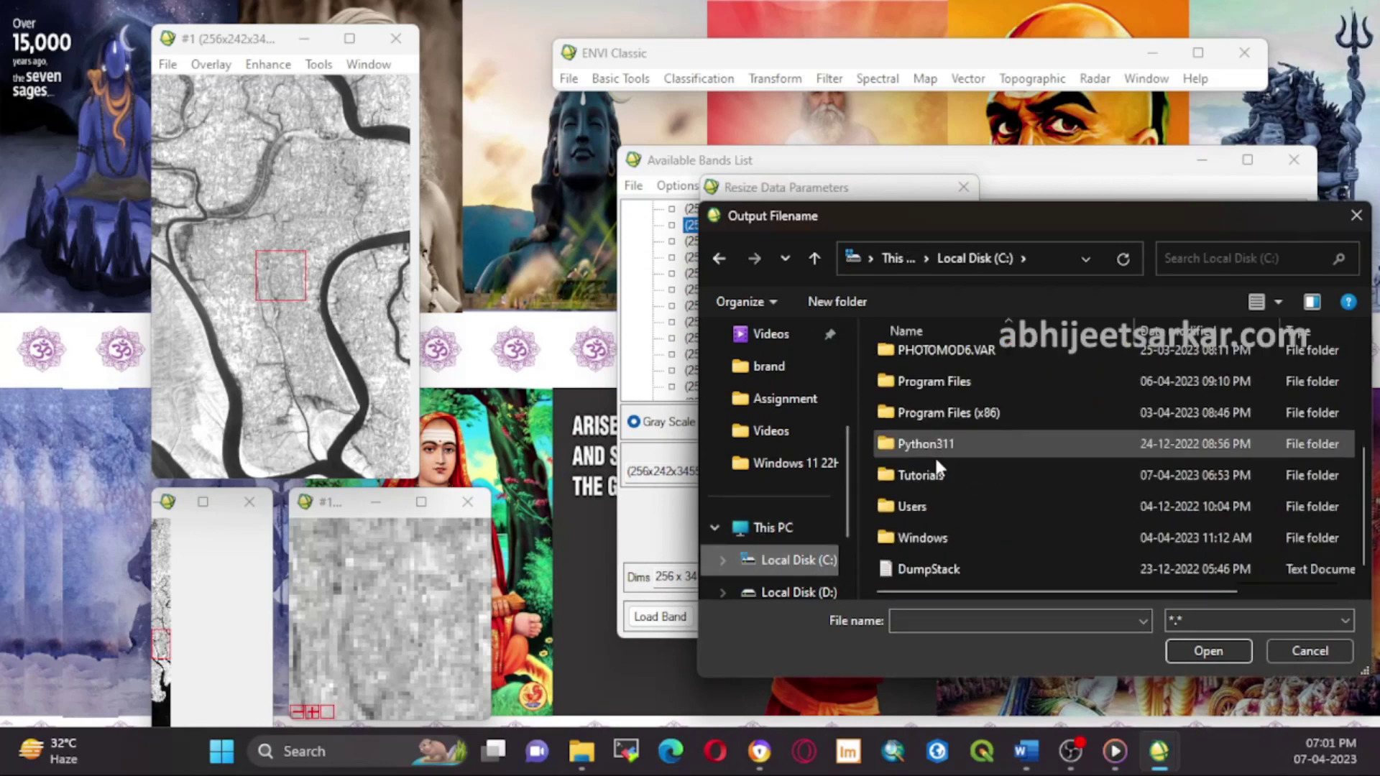
{"action": "double_click", "coordinate": [934, 475]}
{"action": "double_click", "coordinate": [947, 365]}
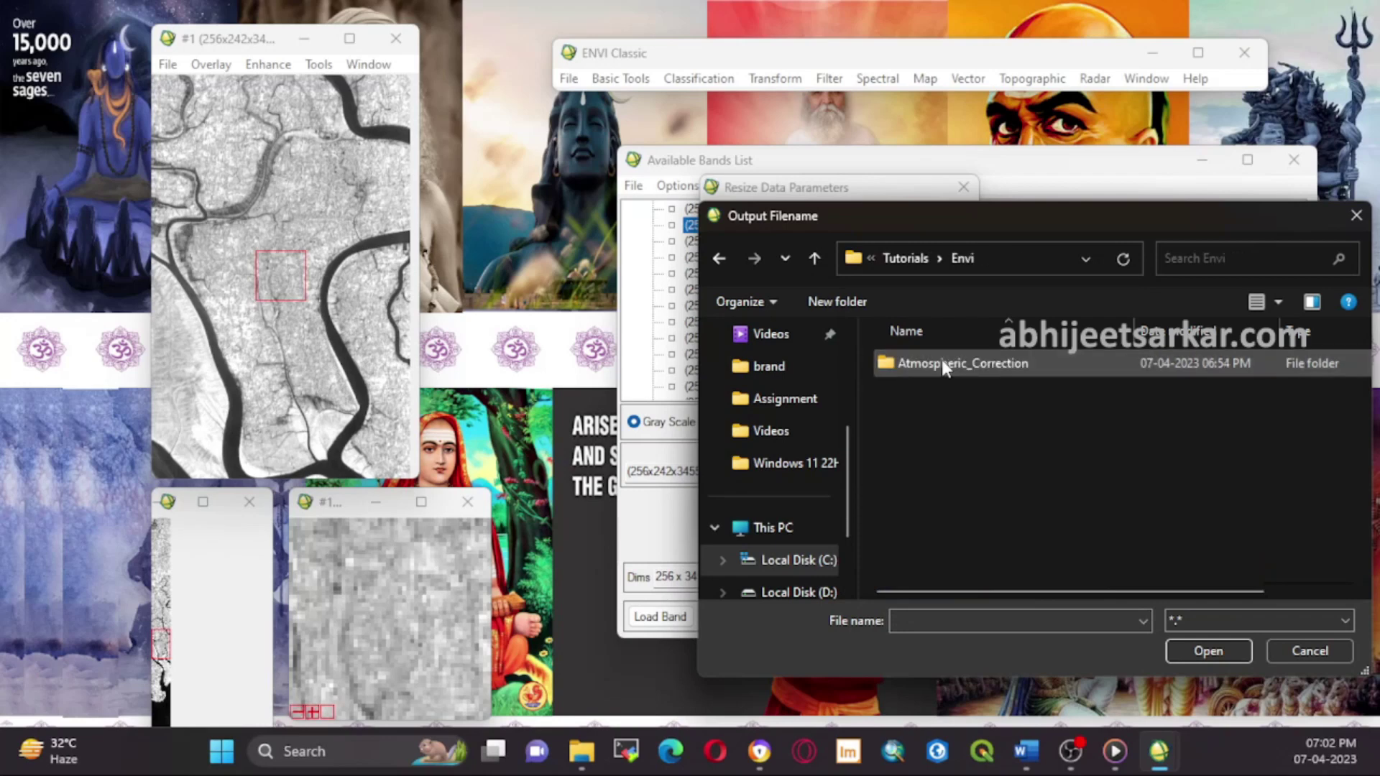
{"action": "double_click", "coordinate": [942, 361]}
{"action": "double_click", "coordinate": [942, 362]}
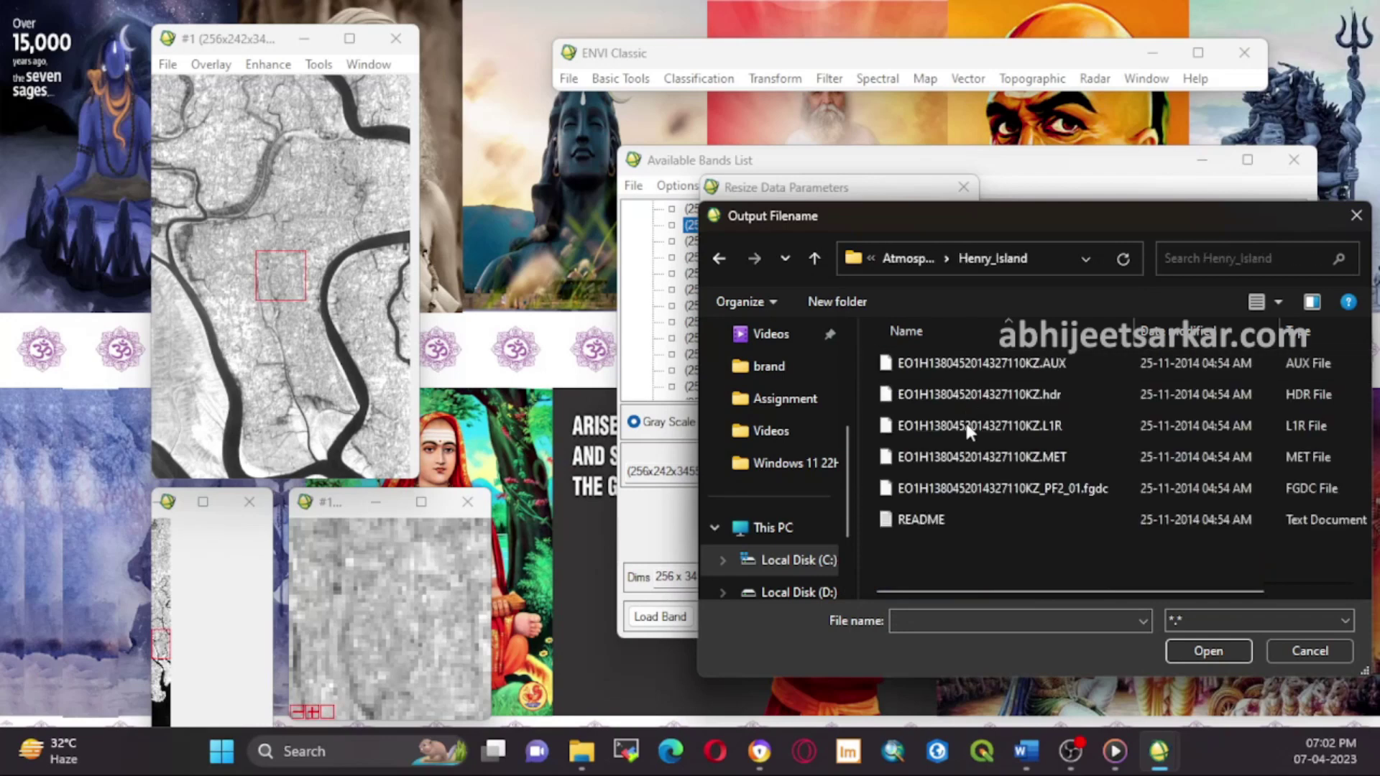
- Create a folder named Resize inside Henry_Island and open it
{"action": "right_click", "coordinate": [983, 551]}
{"action": "mouse_move", "coordinate": [1098, 496]}
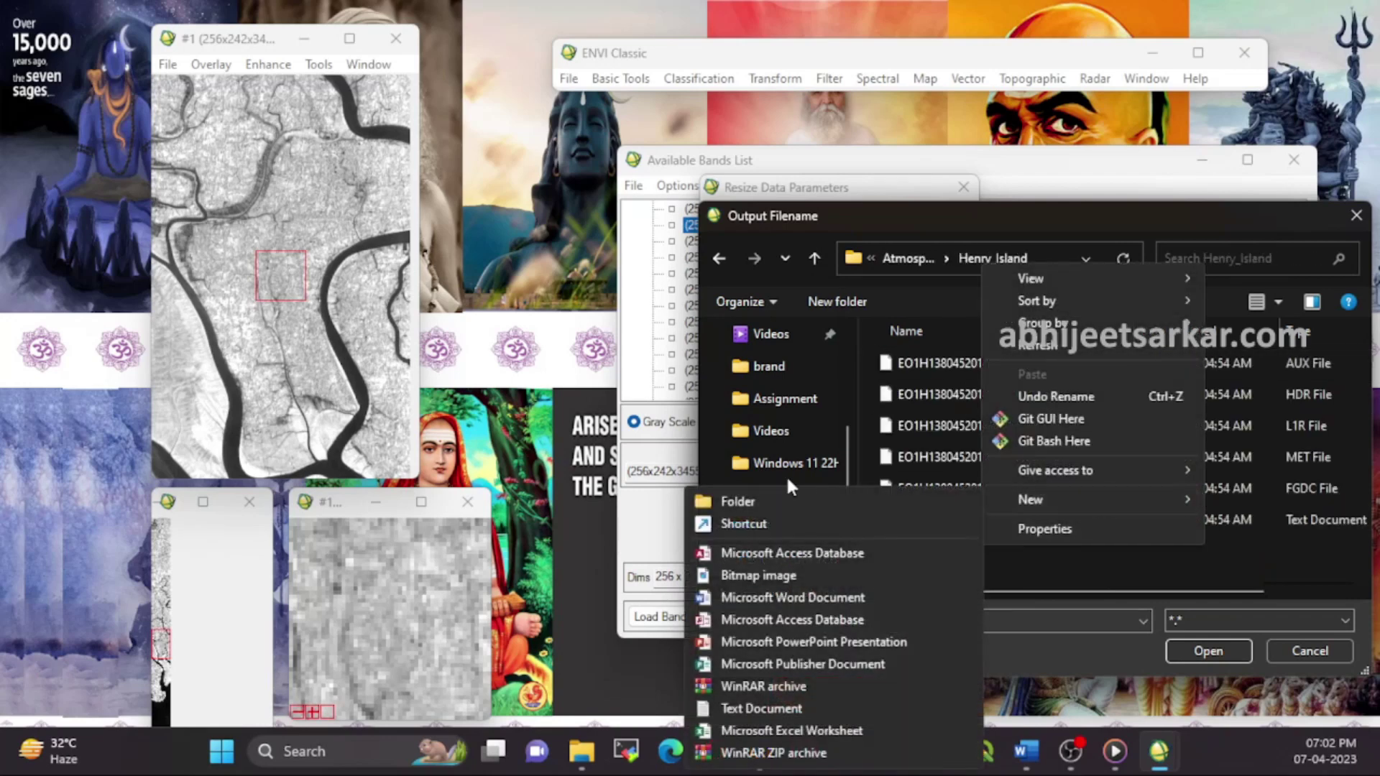
{"action": "left_click", "coordinate": [766, 499]}
{"action": "type", "text": "R"}
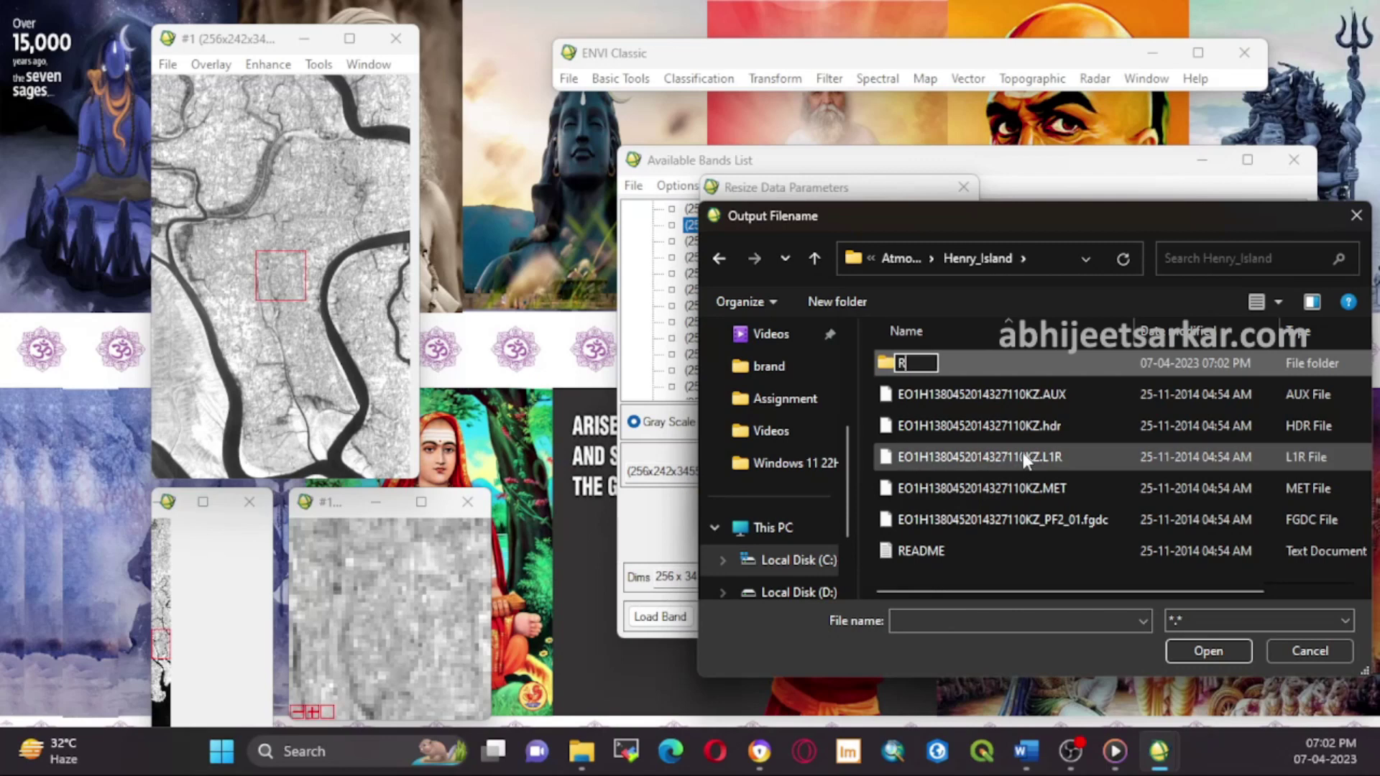
{"action": "key", "text": "Return"}
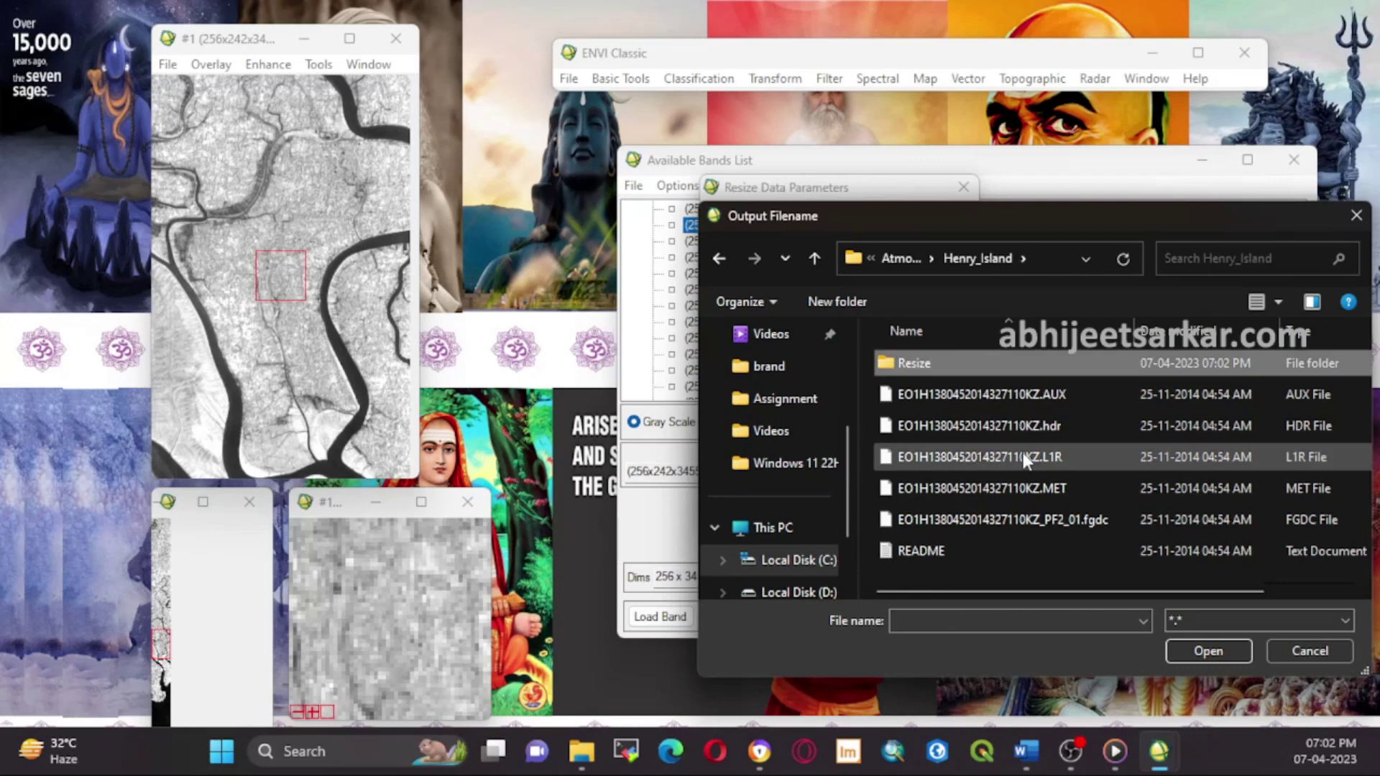
{"action": "key", "text": "Return"}
- Name the output file Henry_Island_Resize and run the resize with Nearest Neighbor resampling
{"action": "left_click", "coordinate": [1053, 620]}
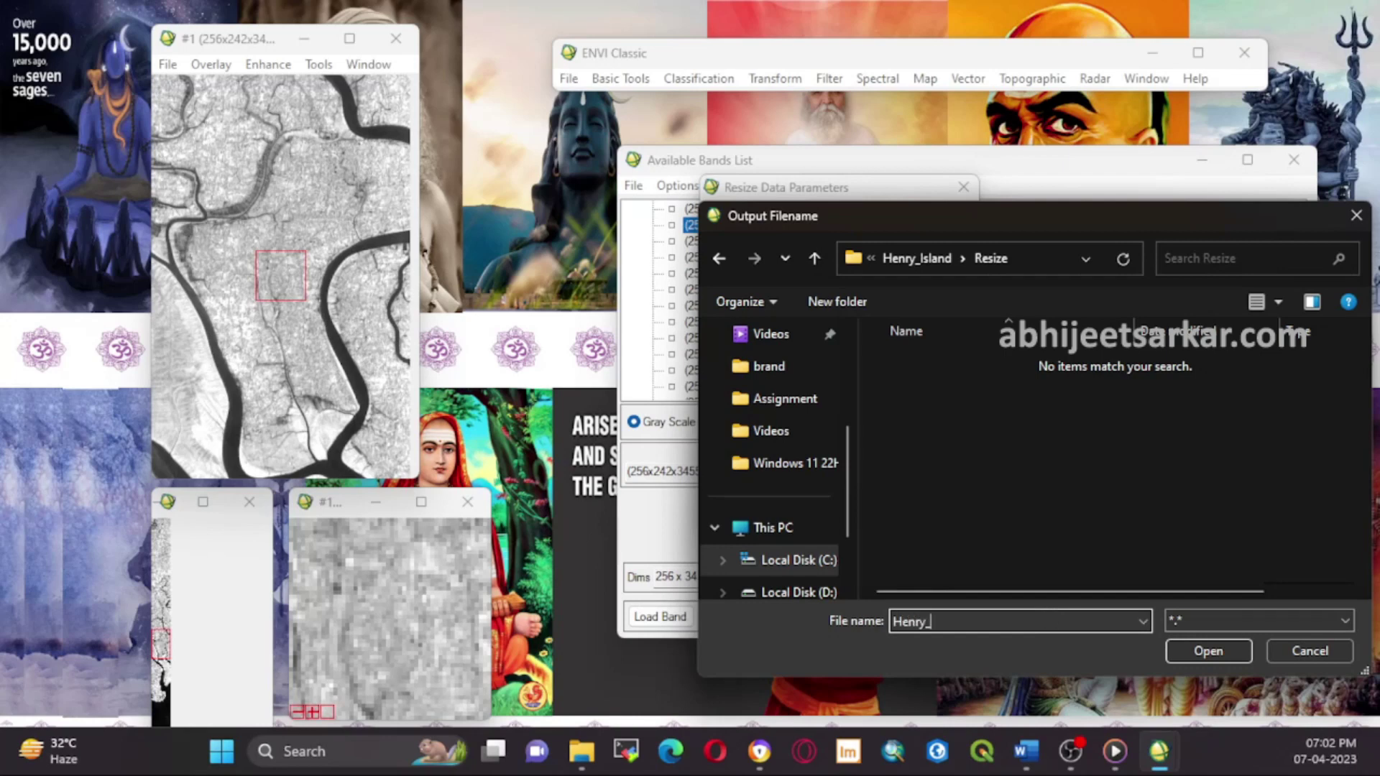
{"action": "type", "text": "nd_Resize"}
{"action": "left_click", "coordinate": [1209, 650]}
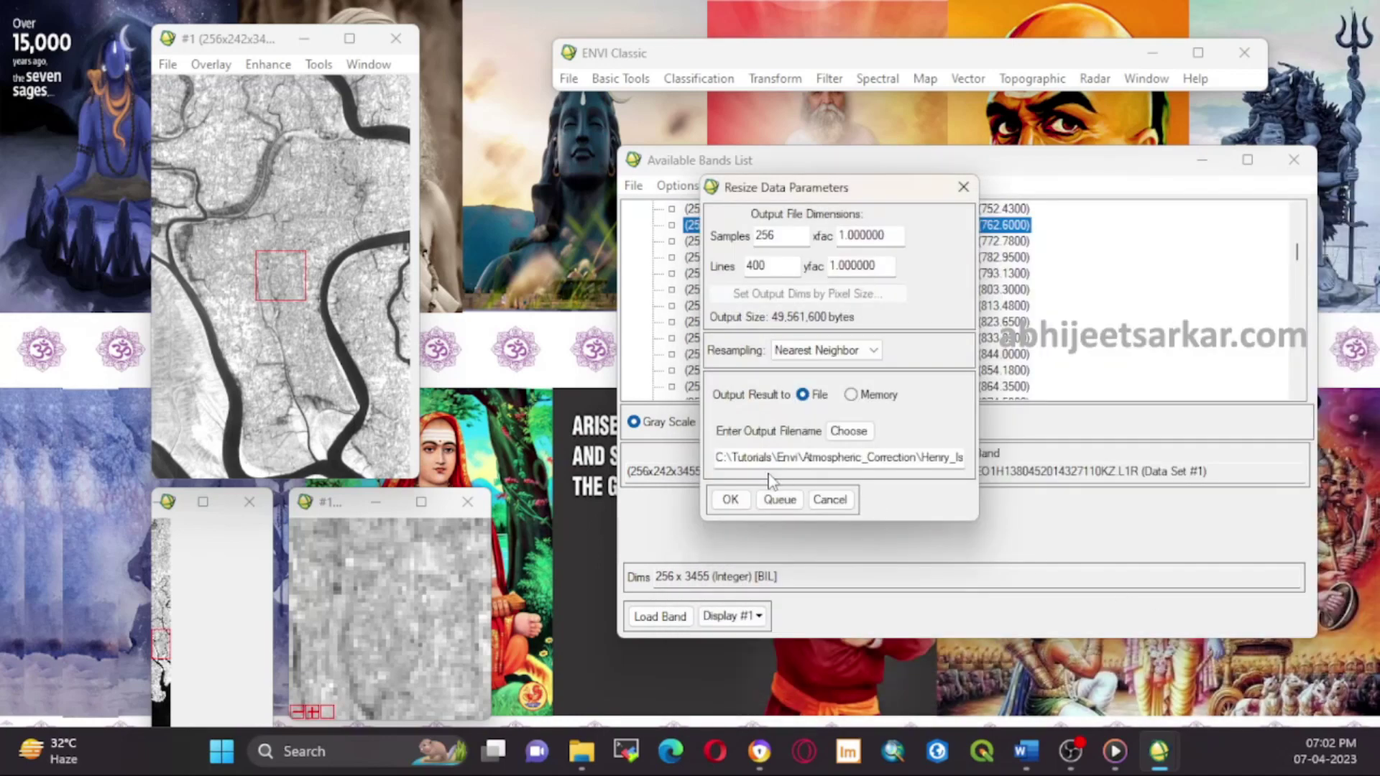
{"action": "left_click", "coordinate": [739, 505]}
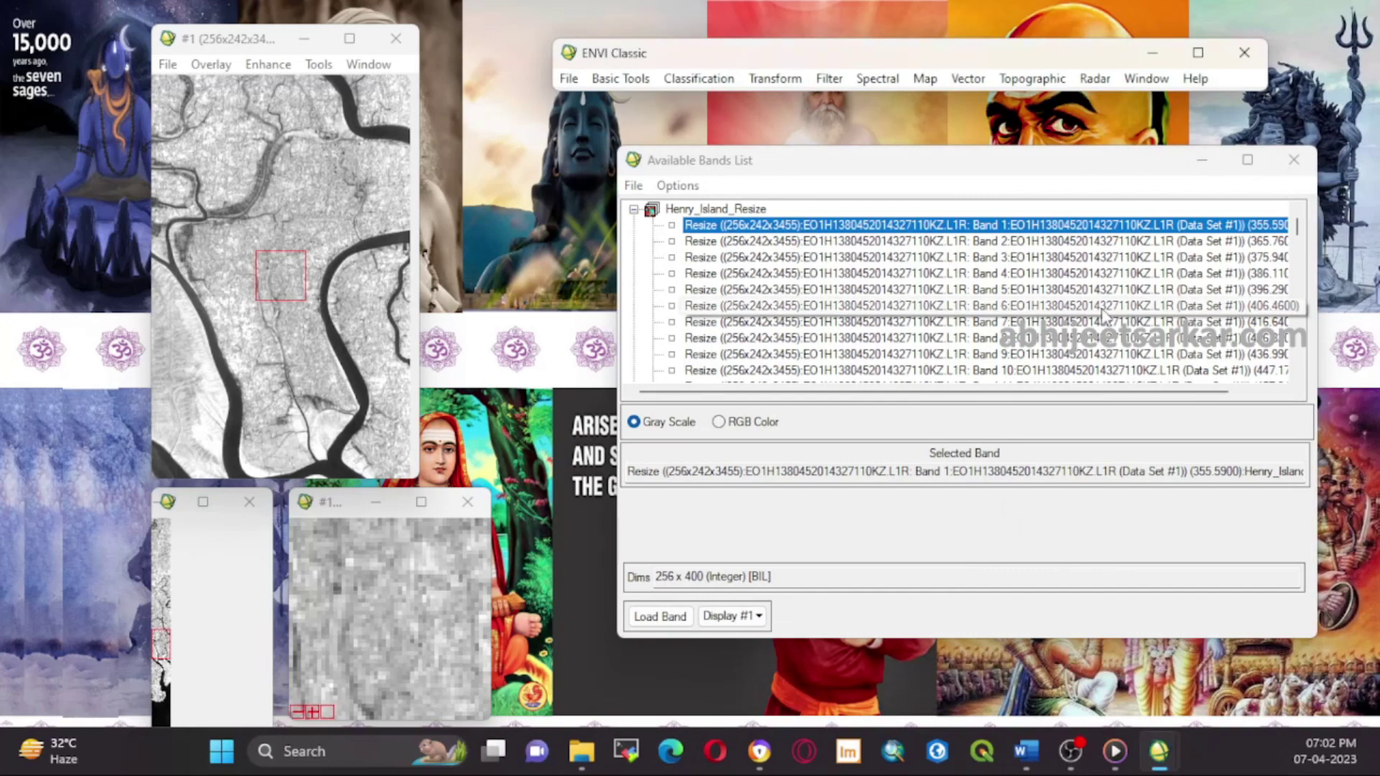
- Load band 41 (762.6) of Henry_Island_Resize as a gray scale image in Display #1
{"action": "scroll", "coordinate": [863, 295], "scroll_direction": "down", "scroll_amount": 9}
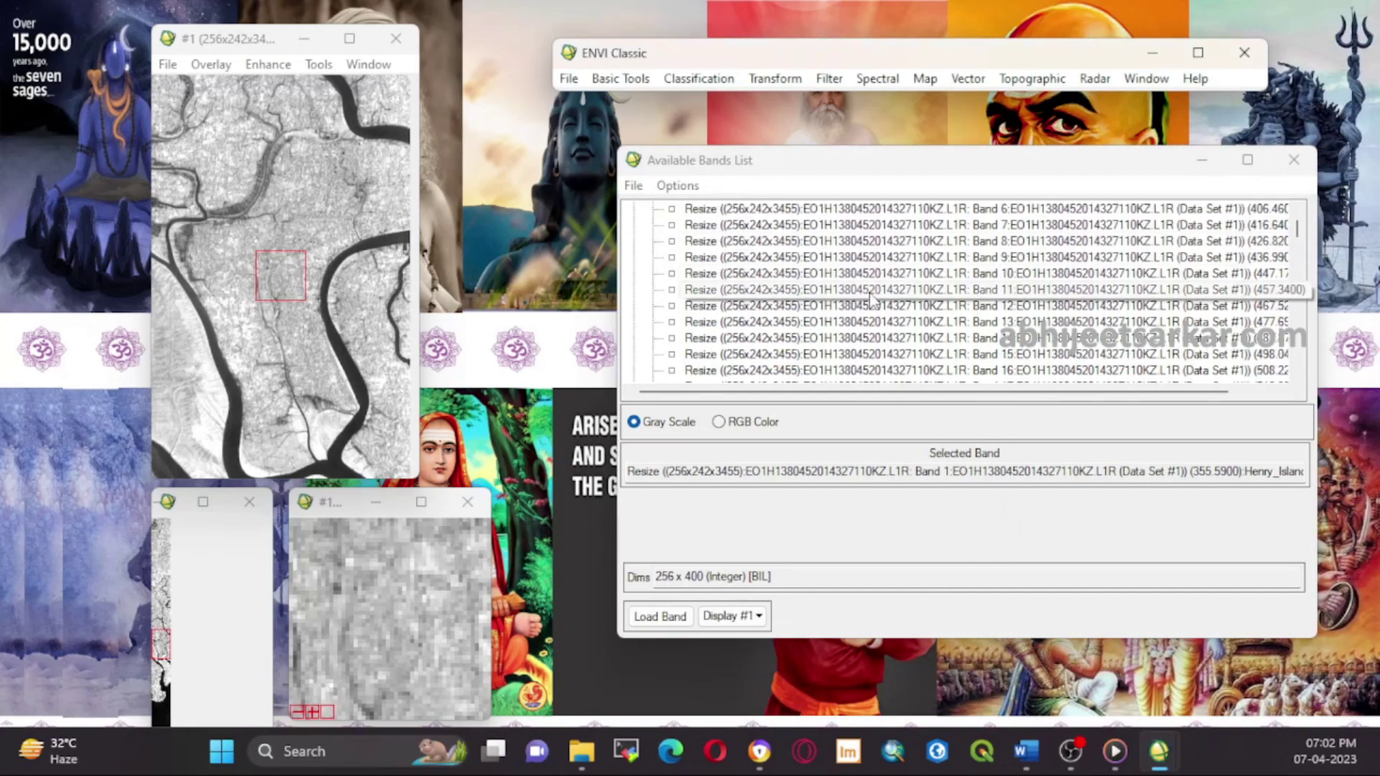
{"action": "scroll", "coordinate": [1049, 351], "scroll_direction": "down", "scroll_amount": 9}
{"action": "scroll", "coordinate": [1057, 338], "scroll_direction": "up", "scroll_amount": 6}
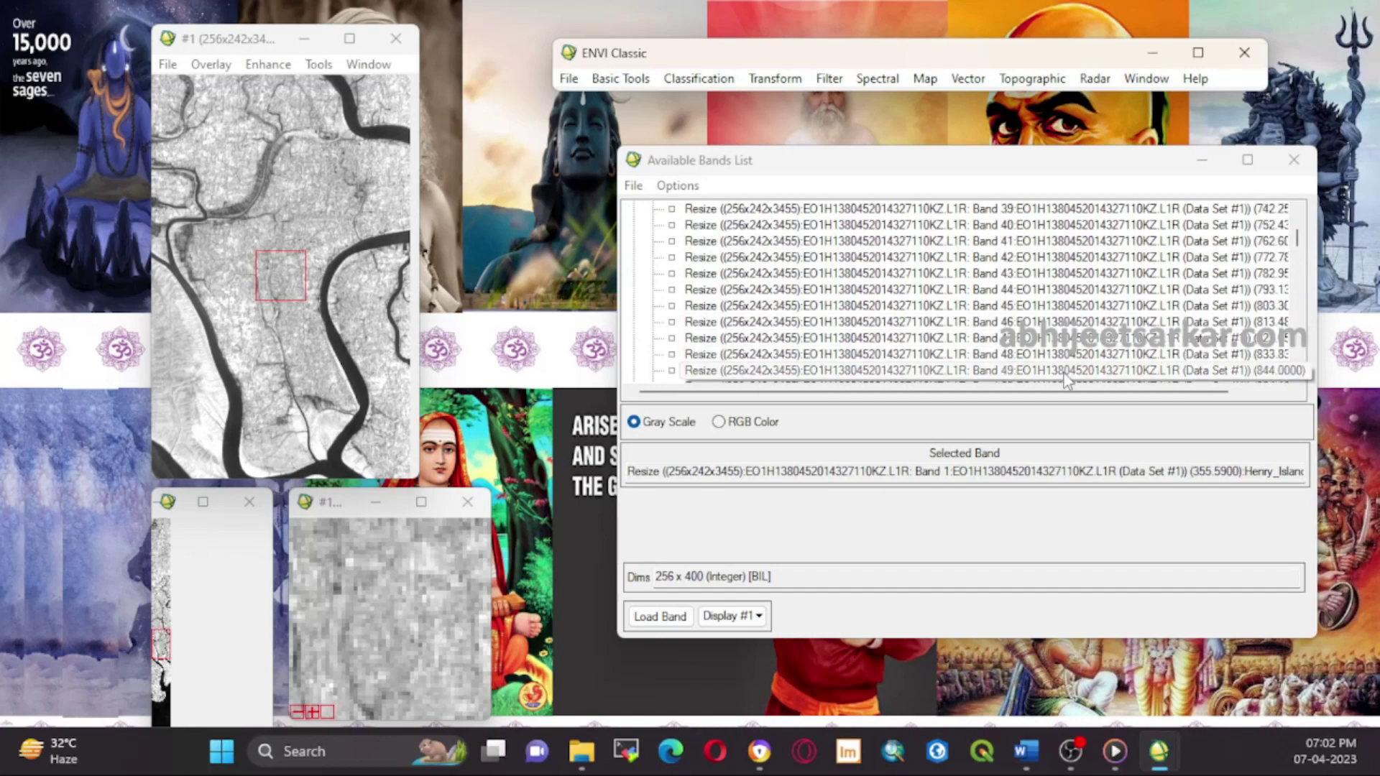
{"action": "double_click", "coordinate": [1006, 290]}
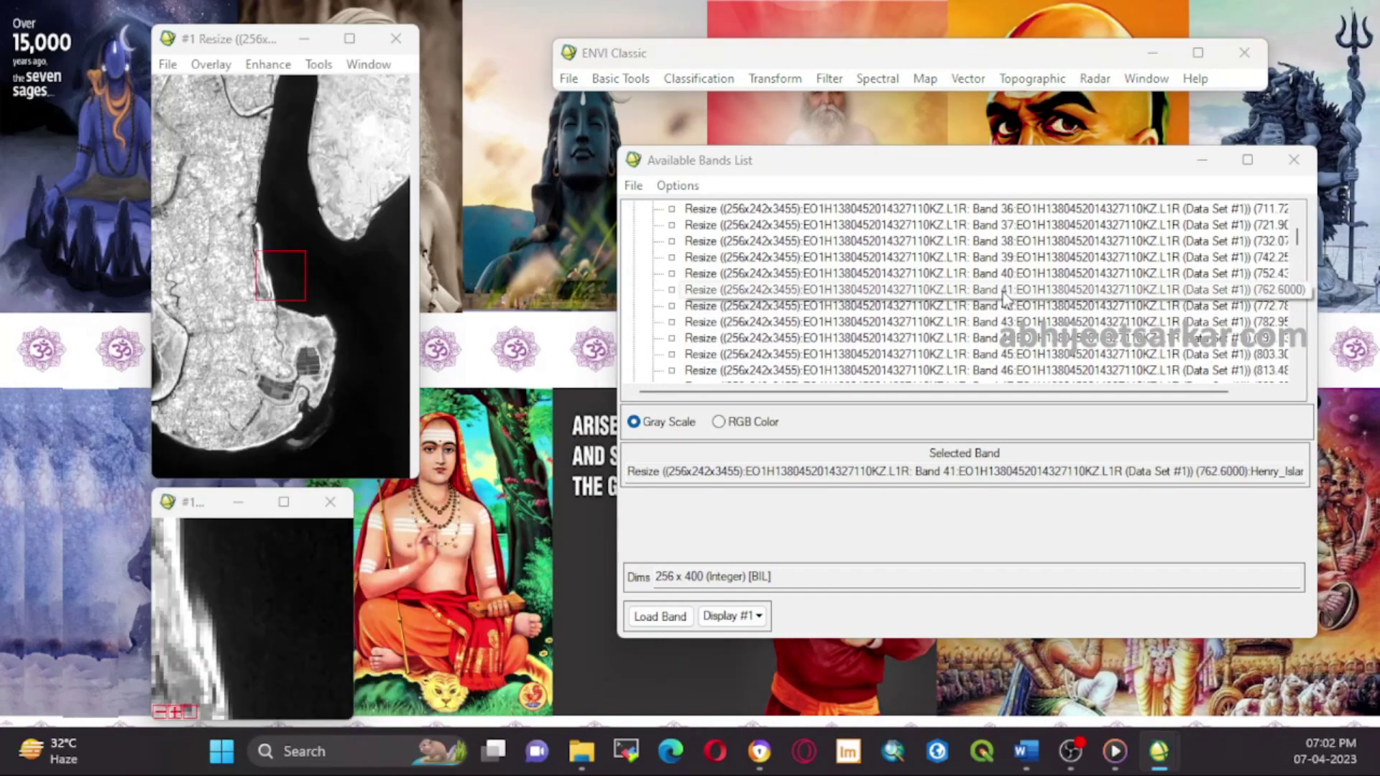
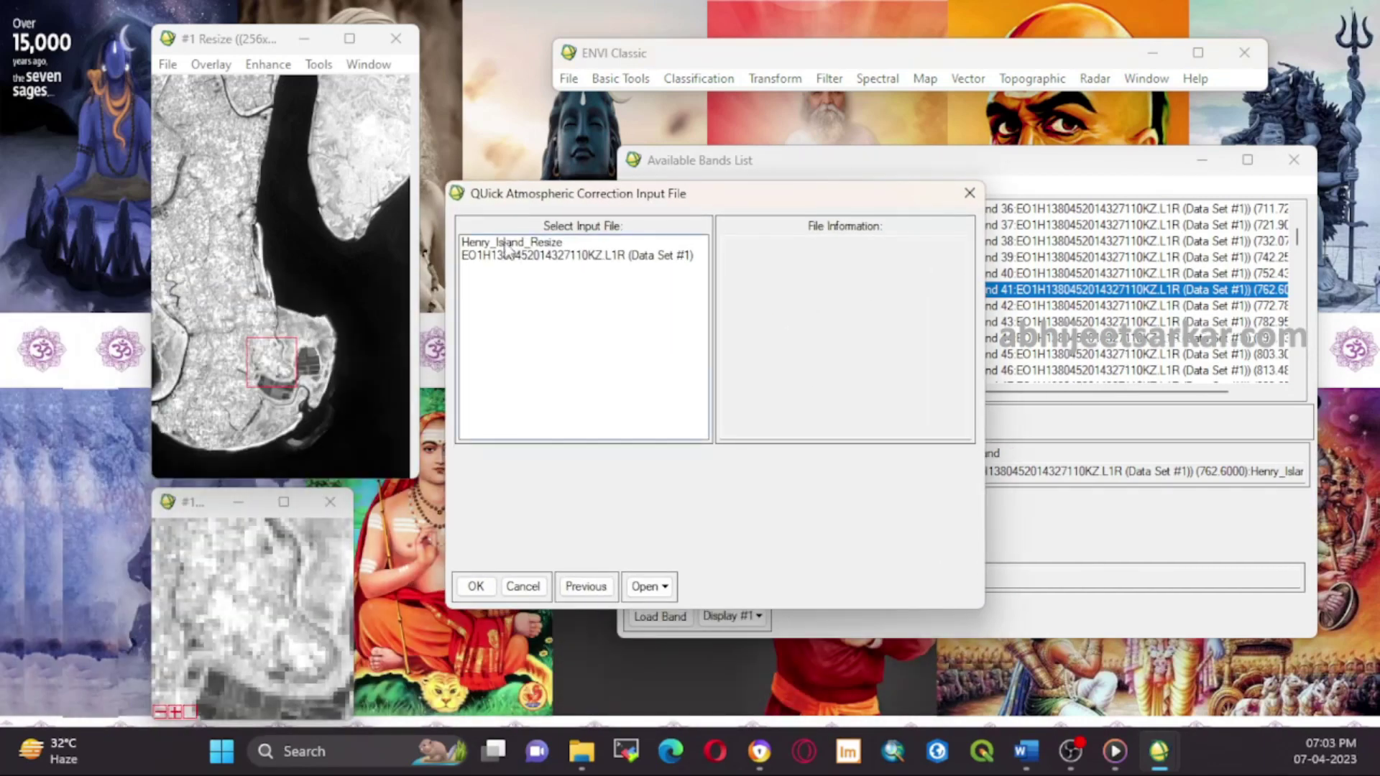
- Choose the full Henry_Island_Resize scene as the Quick Atmospheric Correction input and set the sensor type to Hyperion
{"action": "left_click", "coordinate": [506, 245]}
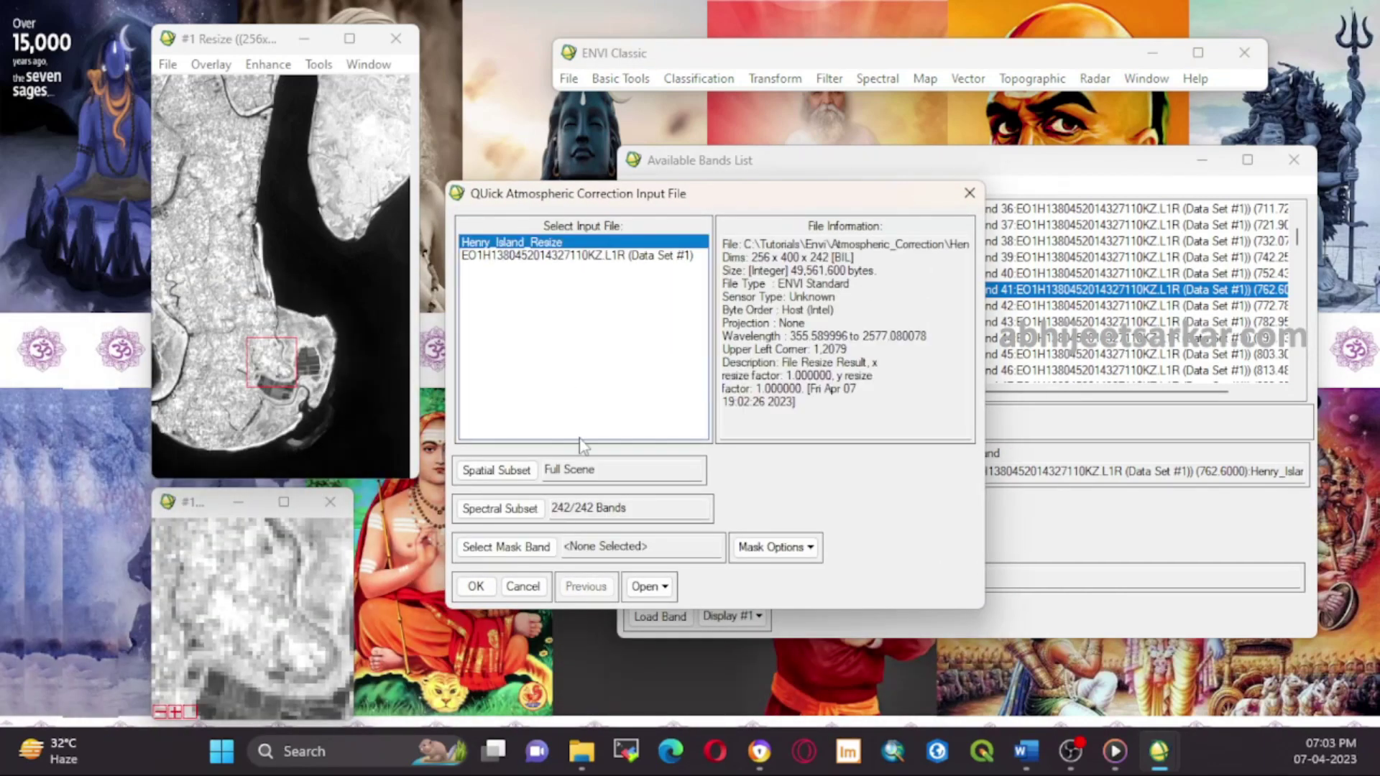
{"action": "left_click", "coordinate": [480, 585]}
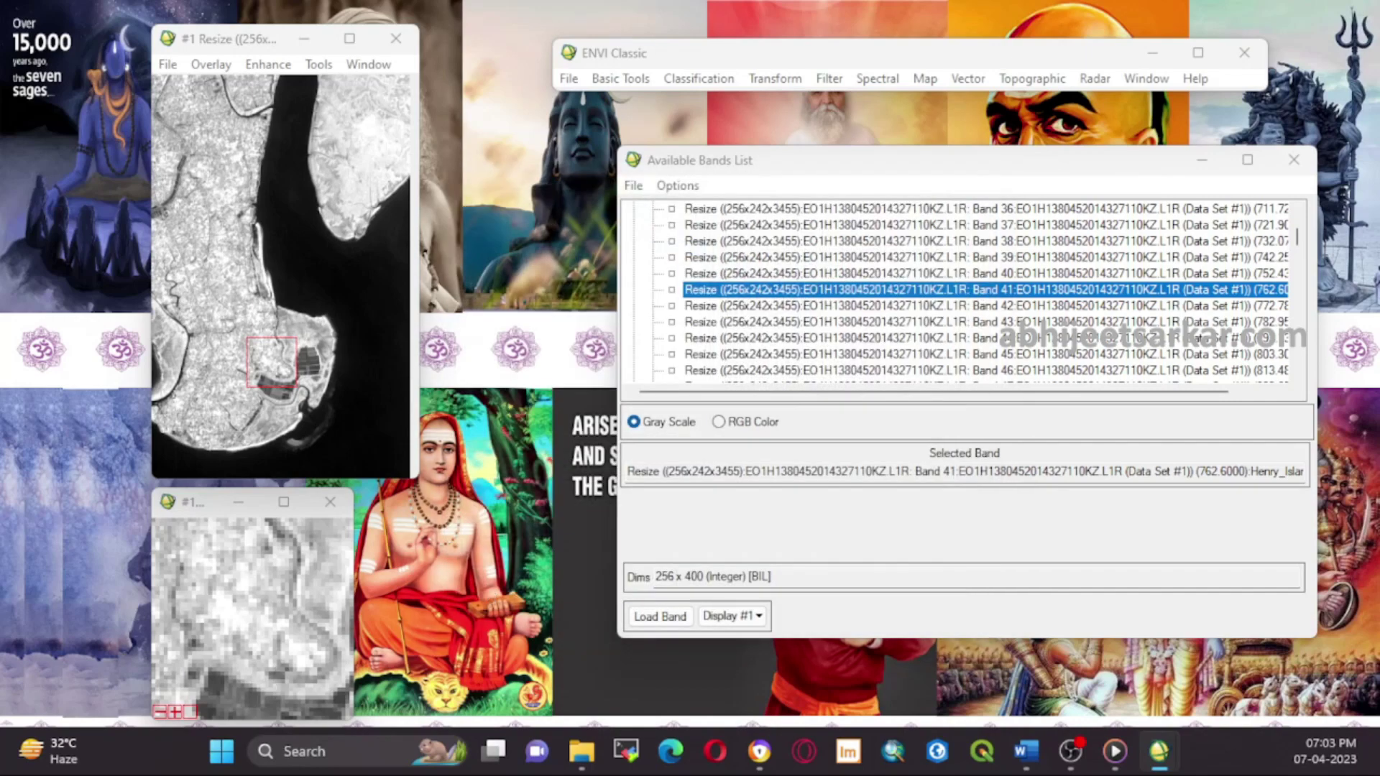
{"action": "left_click_drag", "start_coordinate": [922, 316], "coordinate": [758, 297]}
{"action": "left_click", "coordinate": [884, 327]}
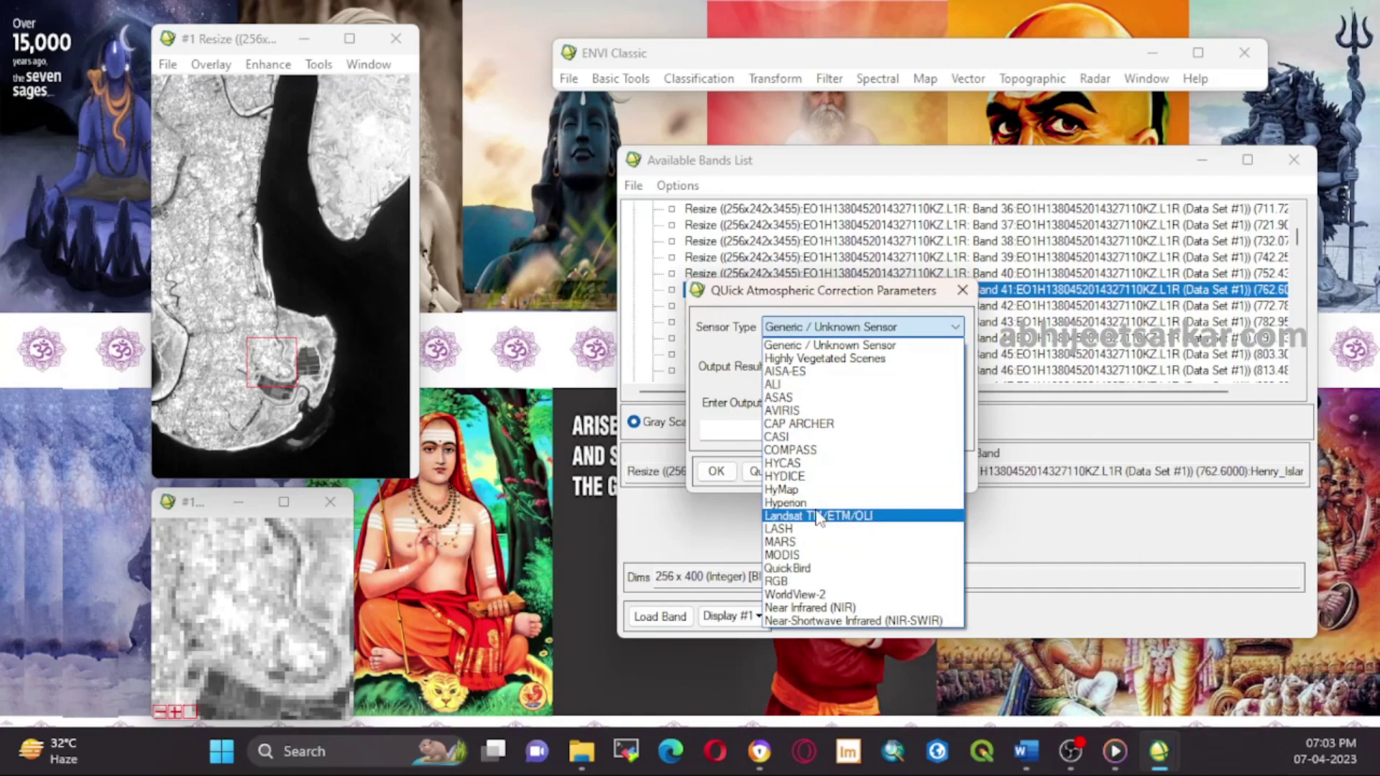
{"action": "left_click", "coordinate": [783, 503]}
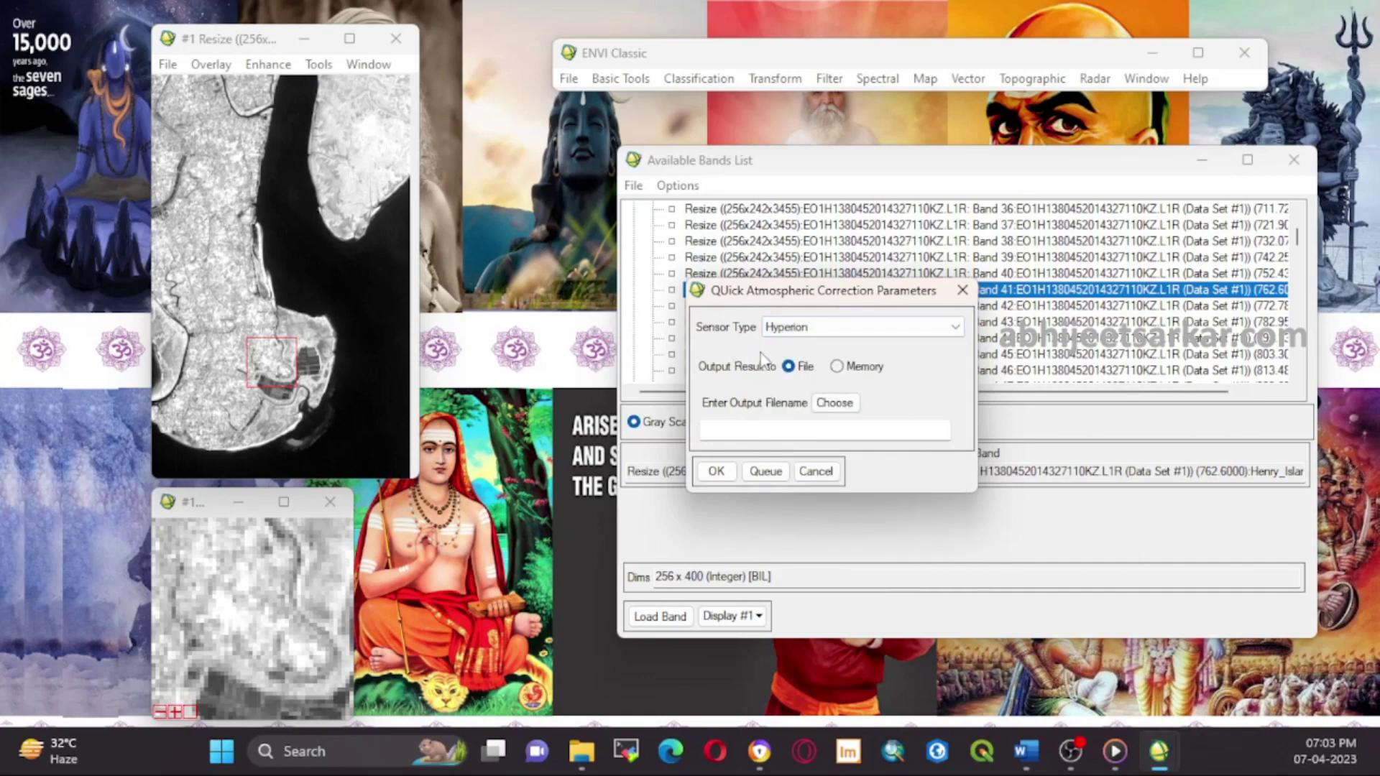
- For the correction's output file, create a folder named QUAC inside Henry_Island and open it
{"action": "left_click", "coordinate": [834, 402]}
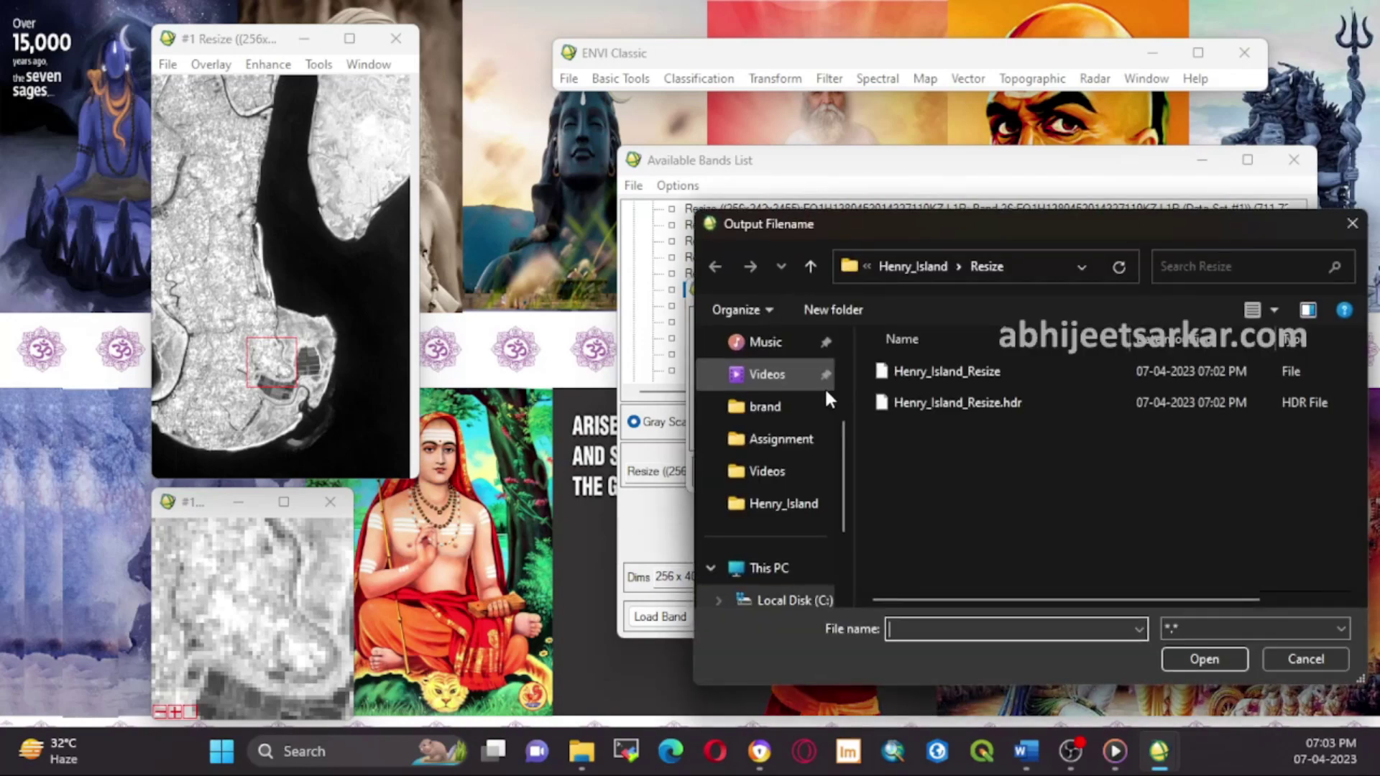
{"action": "left_click", "coordinate": [899, 260]}
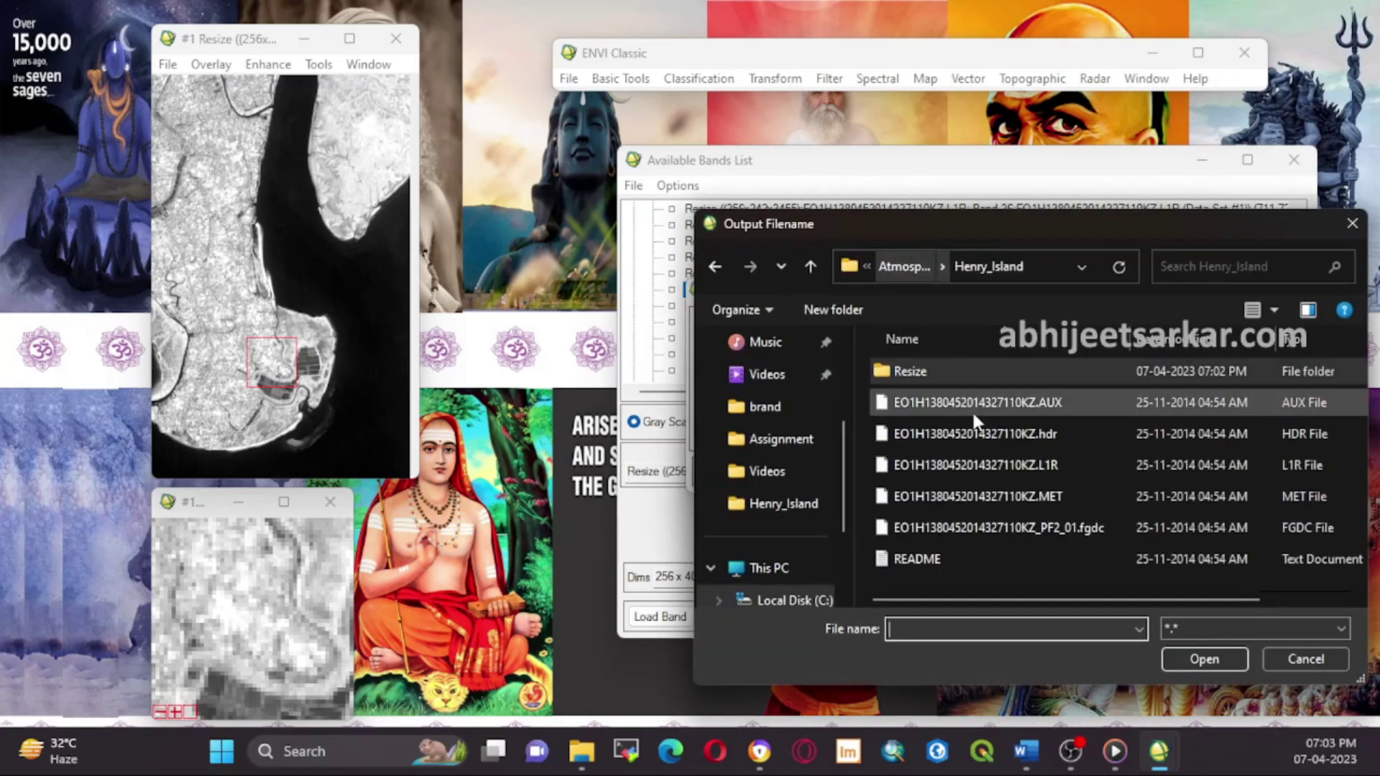
{"action": "right_click", "coordinate": [952, 580]}
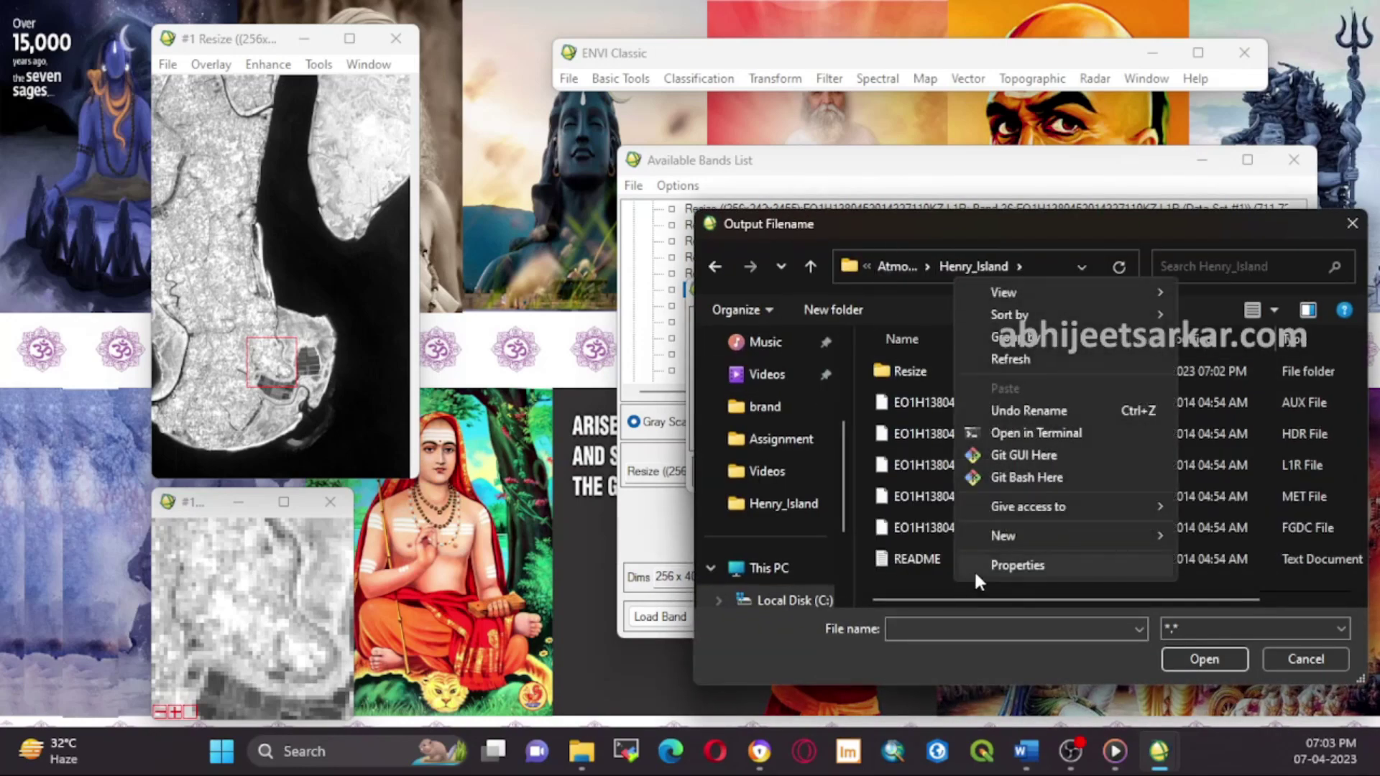
{"action": "mouse_move", "coordinate": [1105, 537]}
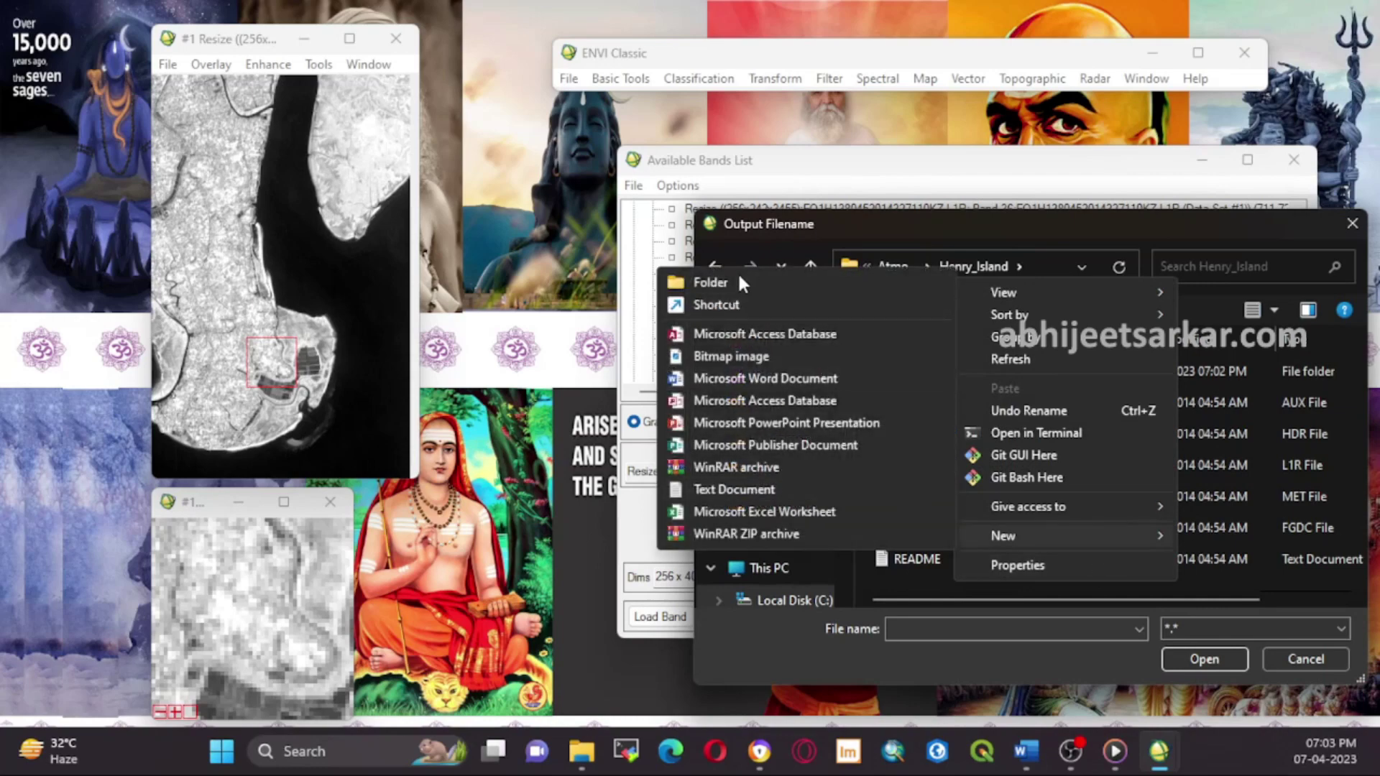
{"action": "left_click", "coordinate": [737, 274]}
{"action": "type", "text": "A"}
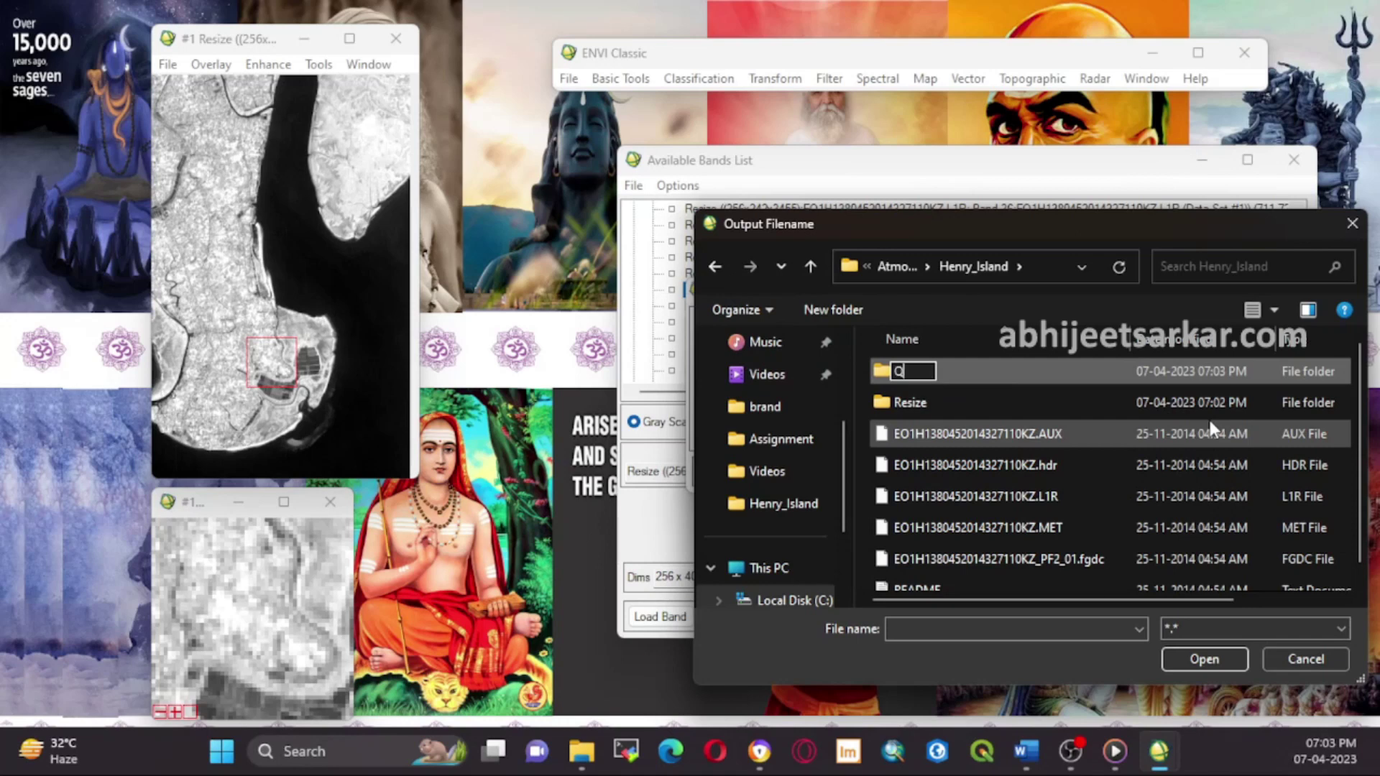
{"action": "type", "text": "UAC"}
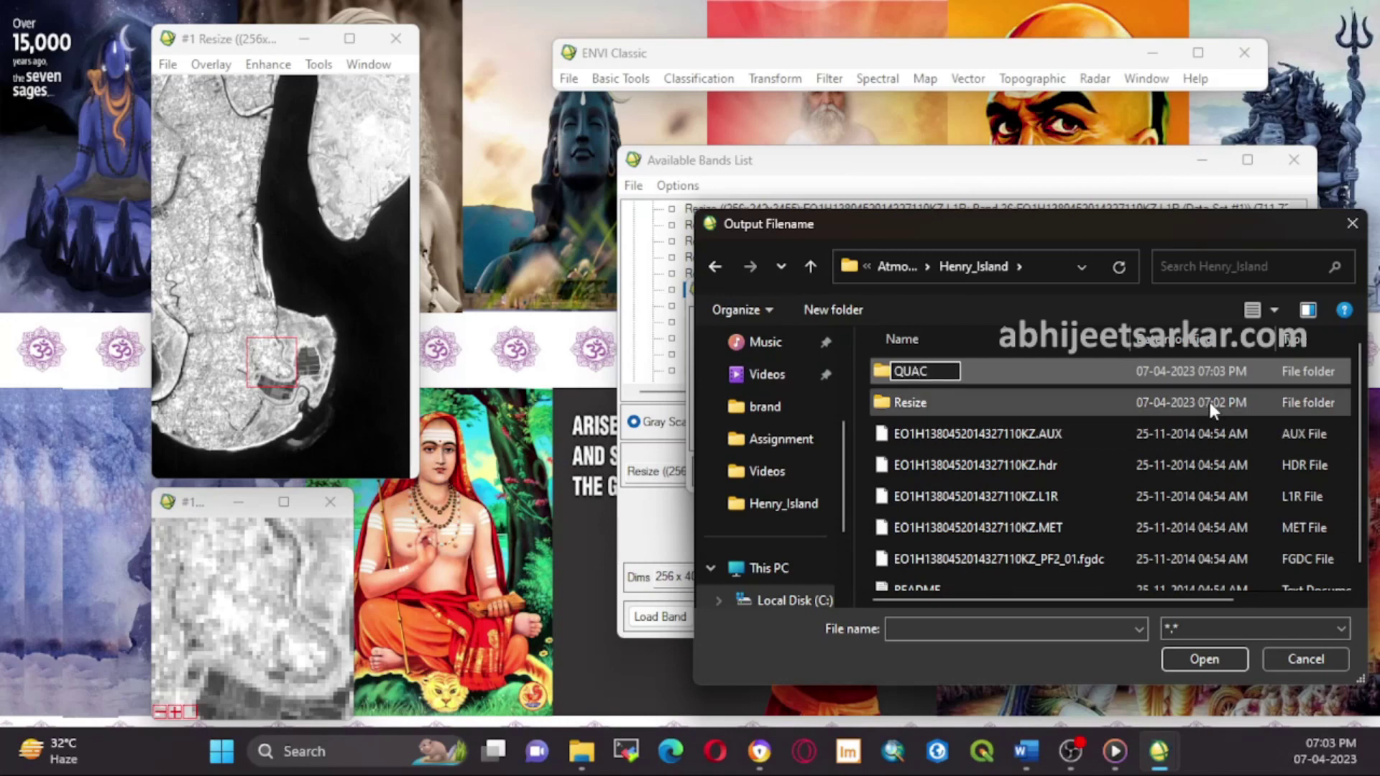
{"action": "left_click", "coordinate": [1111, 379]}
{"action": "double_click", "coordinate": [1111, 379]}
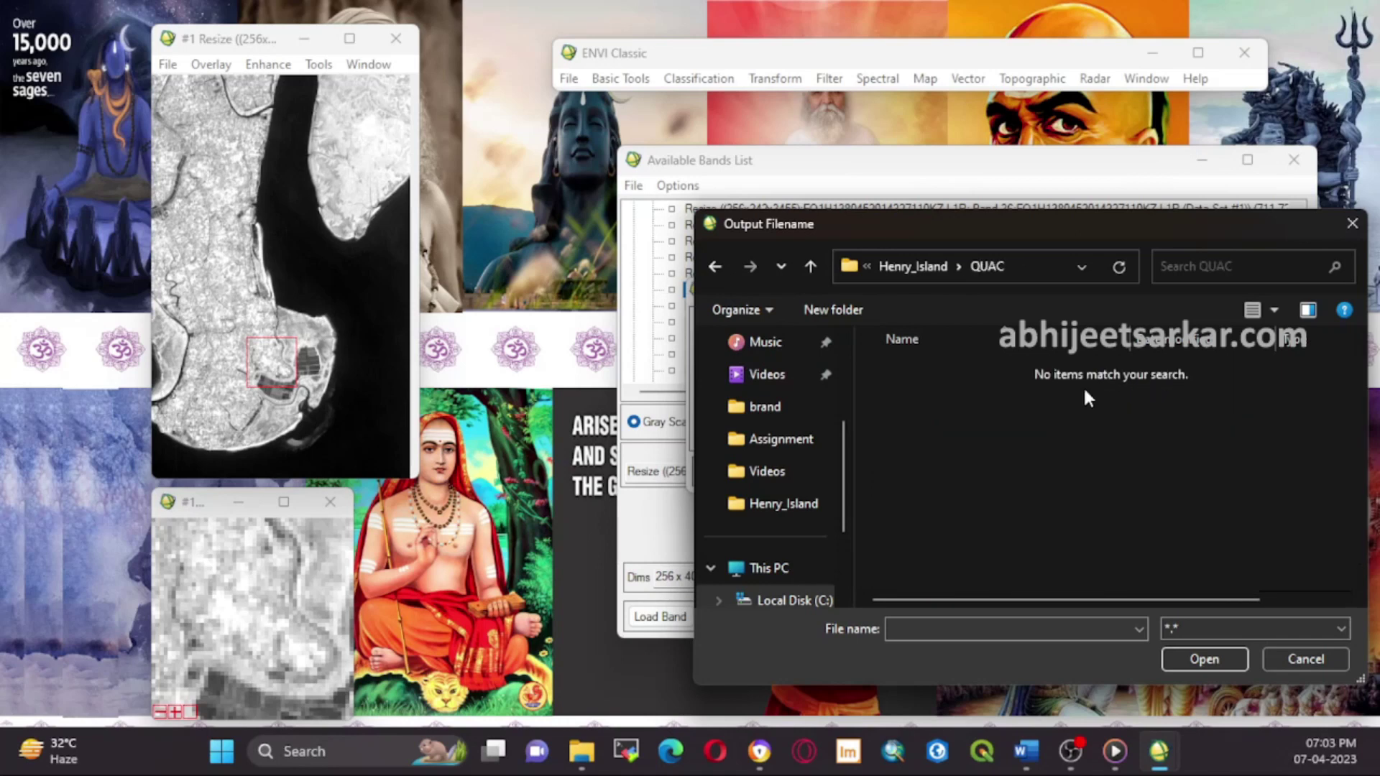
- Name the output file Henry_Island_QUAC and run the Quick Atmospheric Correction with output to file
{"action": "left_click", "coordinate": [943, 630]}
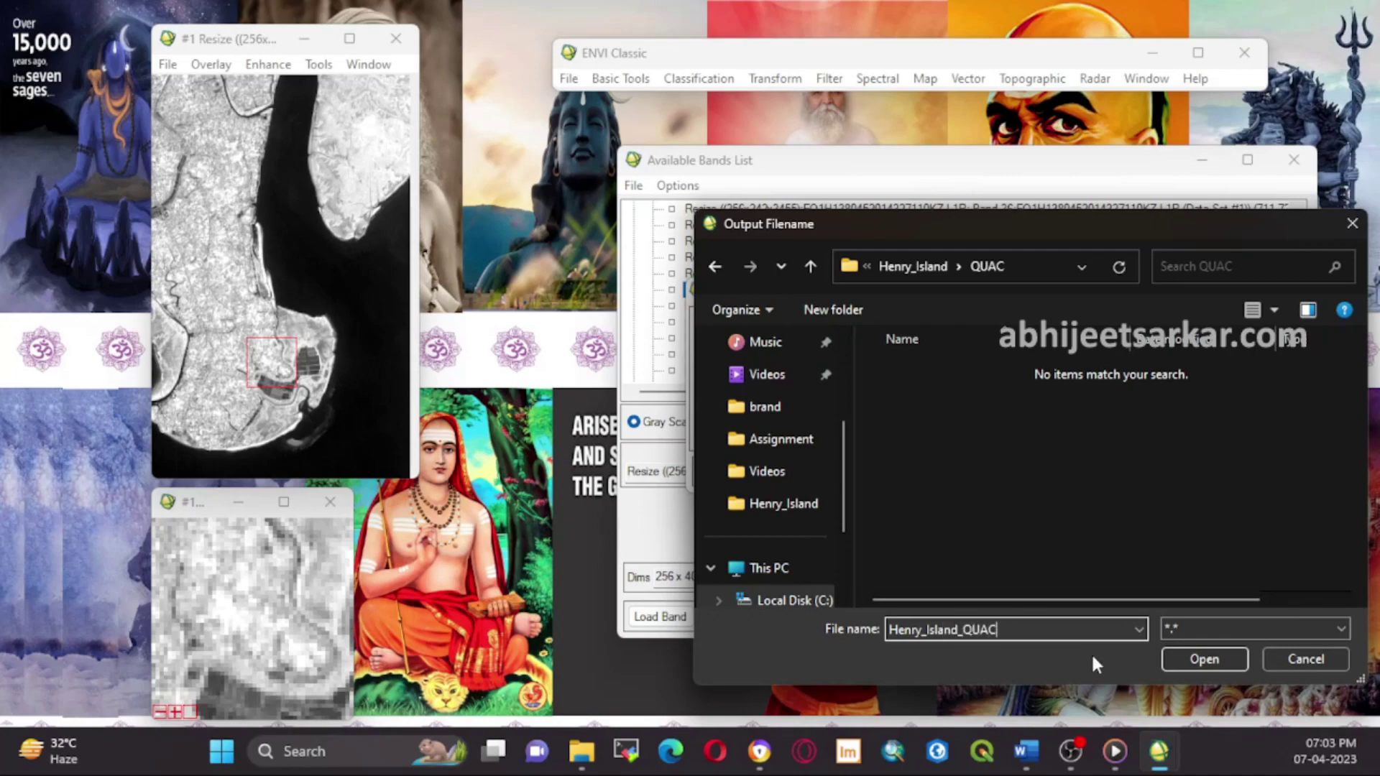
{"action": "left_click", "coordinate": [1188, 650]}
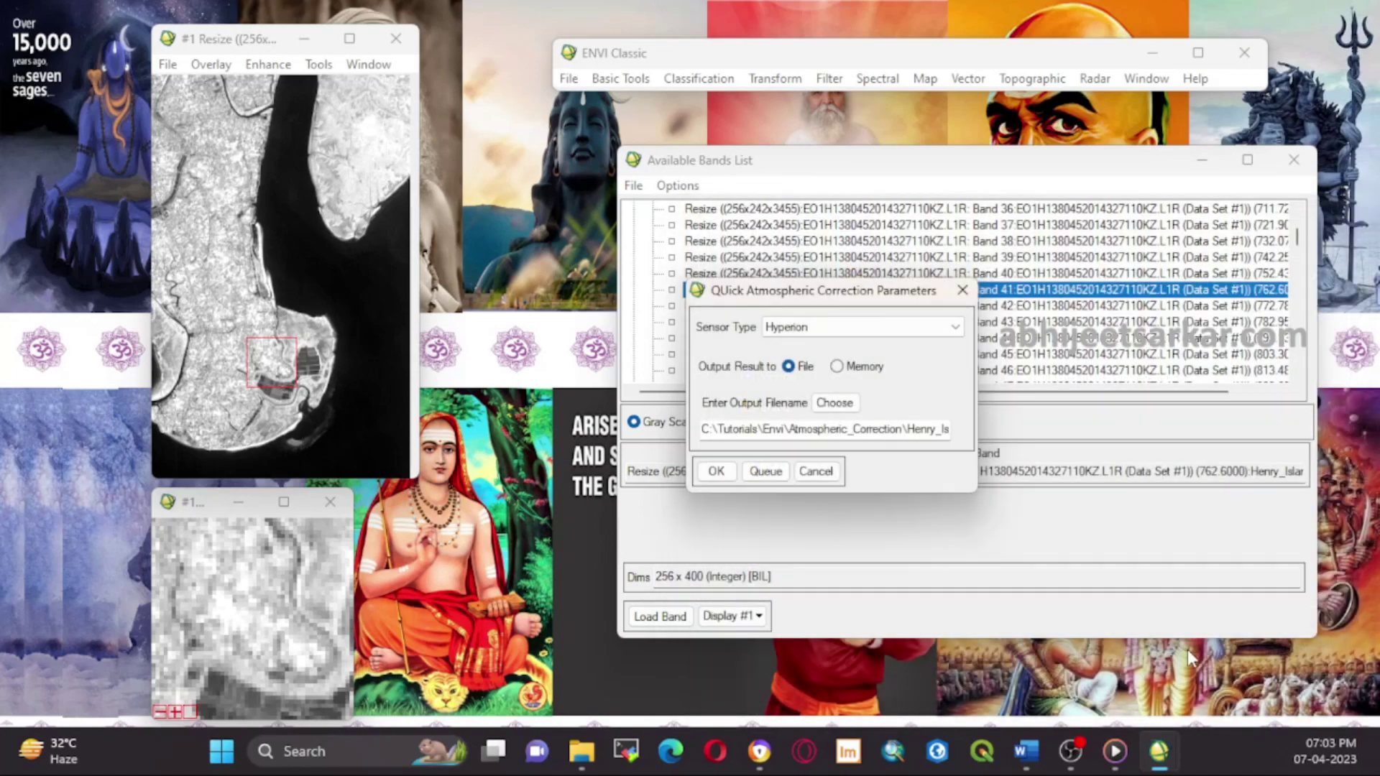
{"action": "left_click", "coordinate": [714, 471]}
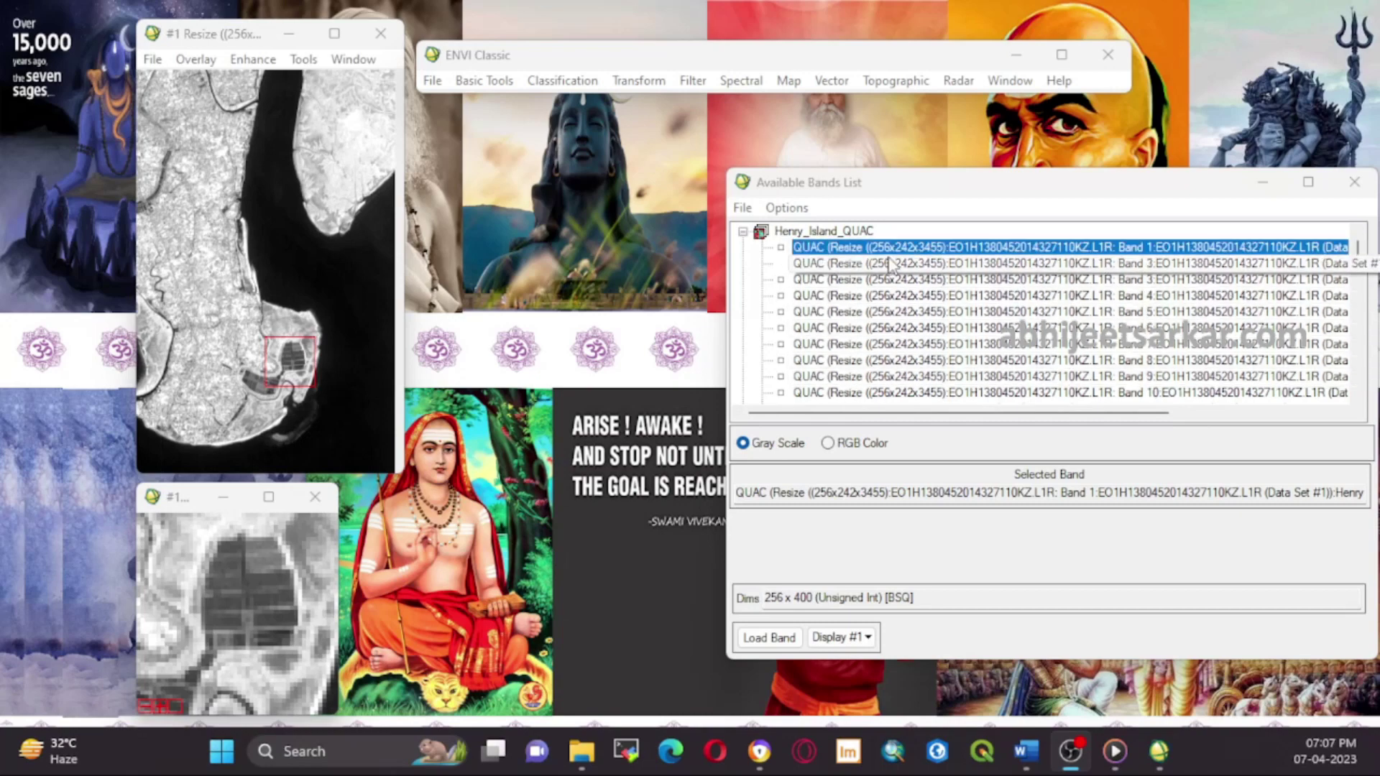
- Load band 41 (762.6) of Henry_Island_QUAC as a gray scale image in a new Display #2, placed beside Display #1
{"action": "left_click", "coordinate": [743, 231]}
{"action": "left_click", "coordinate": [743, 248]}
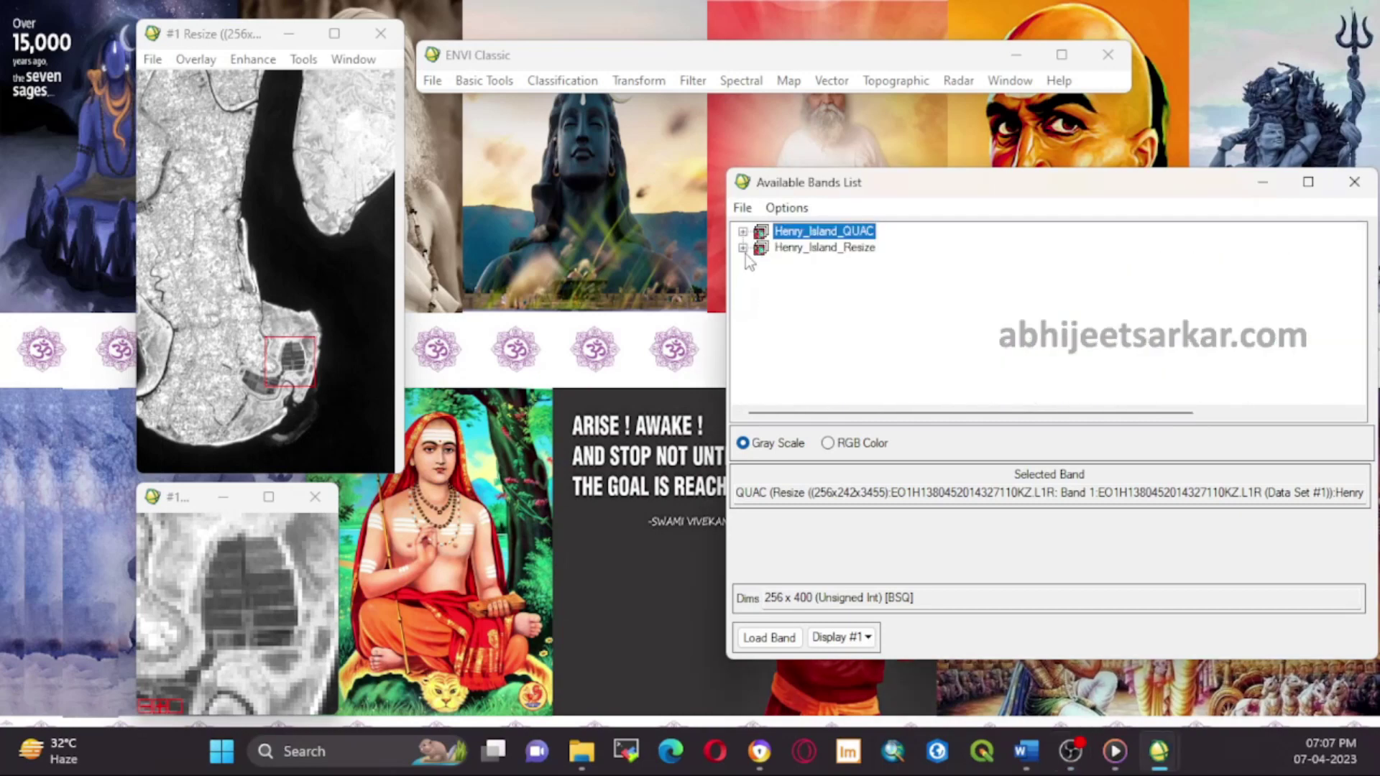
{"action": "left_click", "coordinate": [743, 248]}
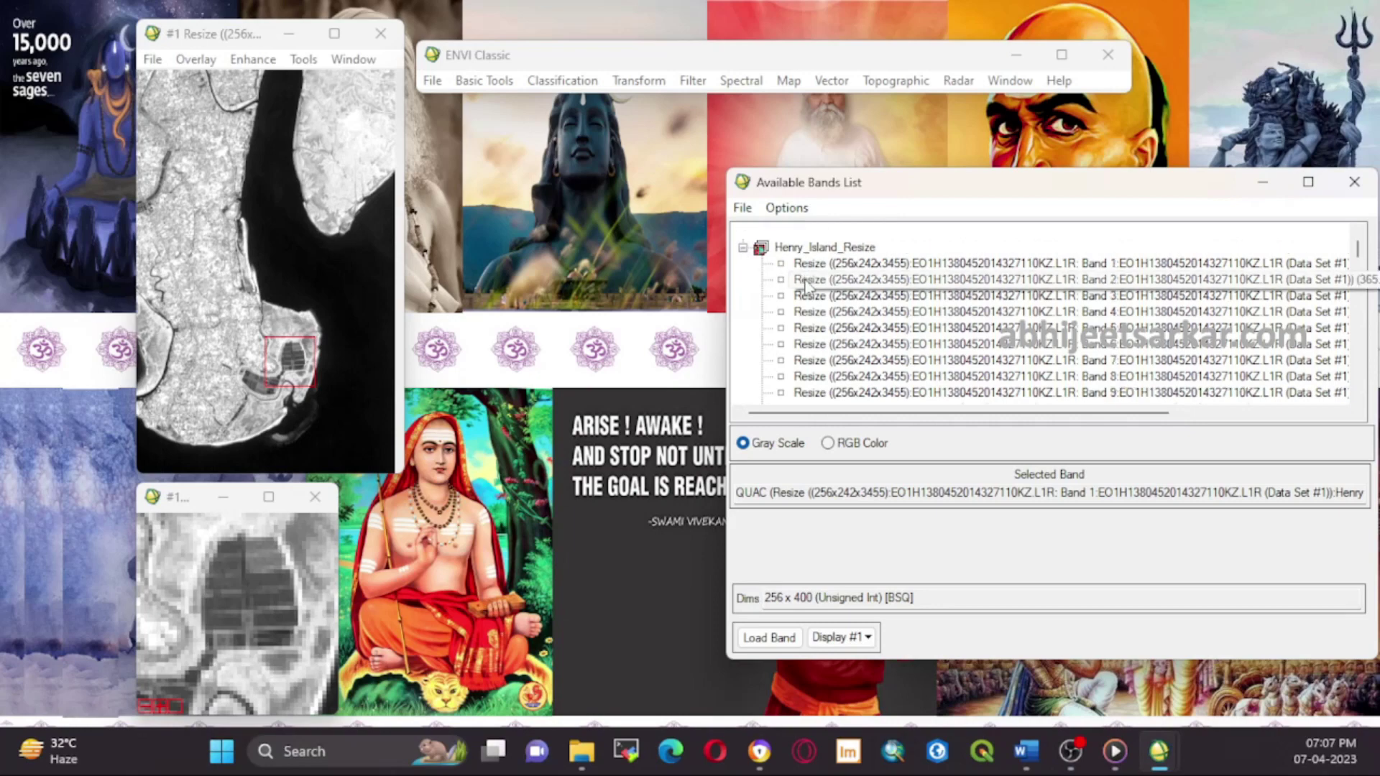
{"action": "left_click", "coordinate": [743, 231]}
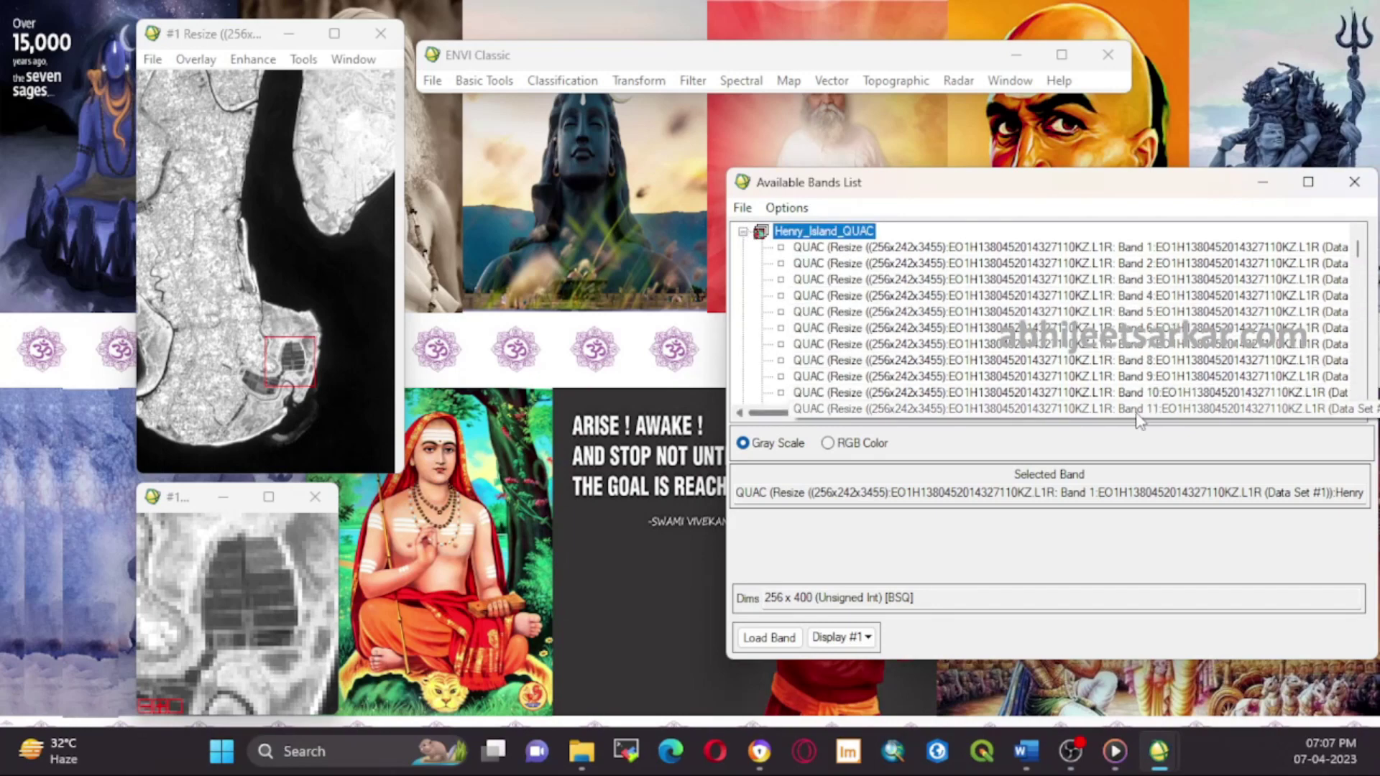
{"action": "left_click_drag", "start_coordinate": [781, 412], "coordinate": [1001, 408]}
{"action": "left_click_drag", "start_coordinate": [1357, 249], "coordinate": [1363, 263]}
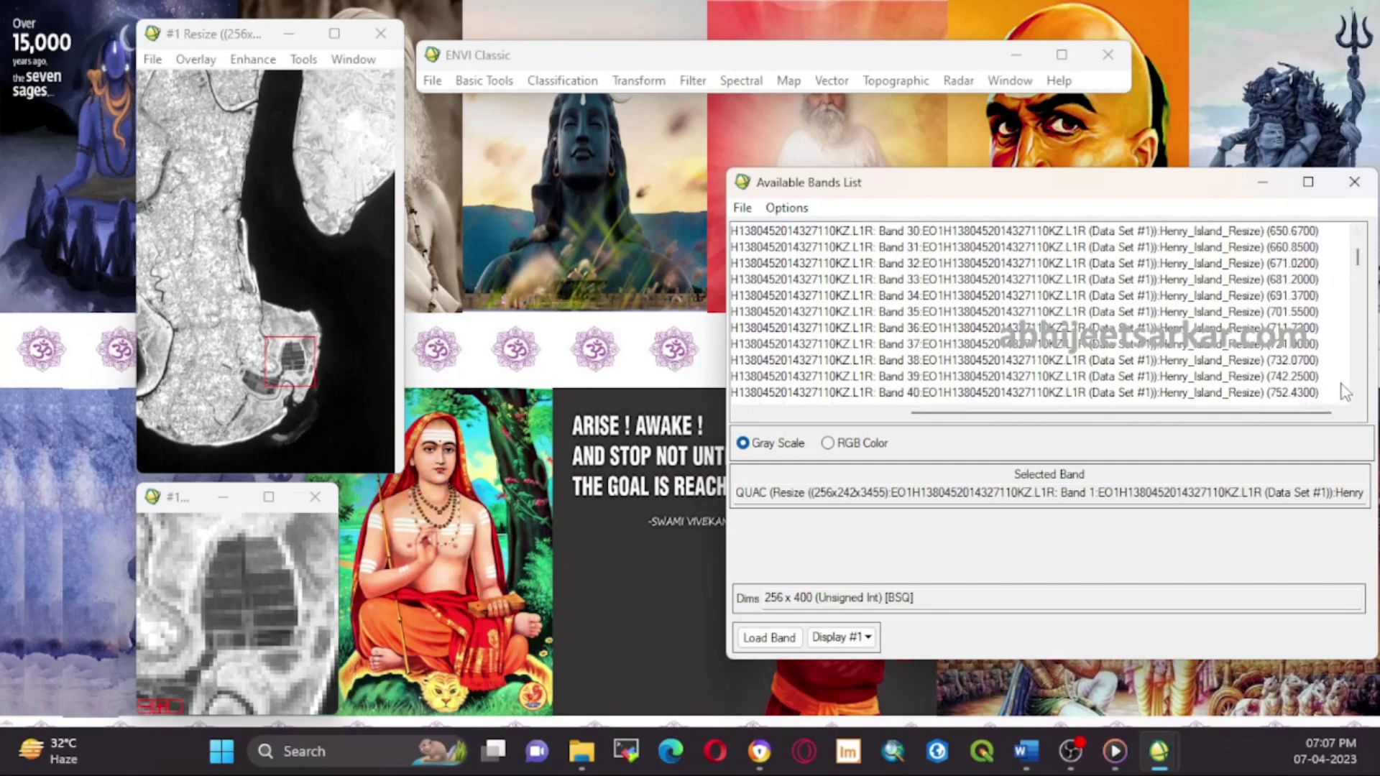
{"action": "scroll", "coordinate": [1343, 391], "scroll_direction": "down", "scroll_amount": 1}
{"action": "left_click", "coordinate": [941, 376]}
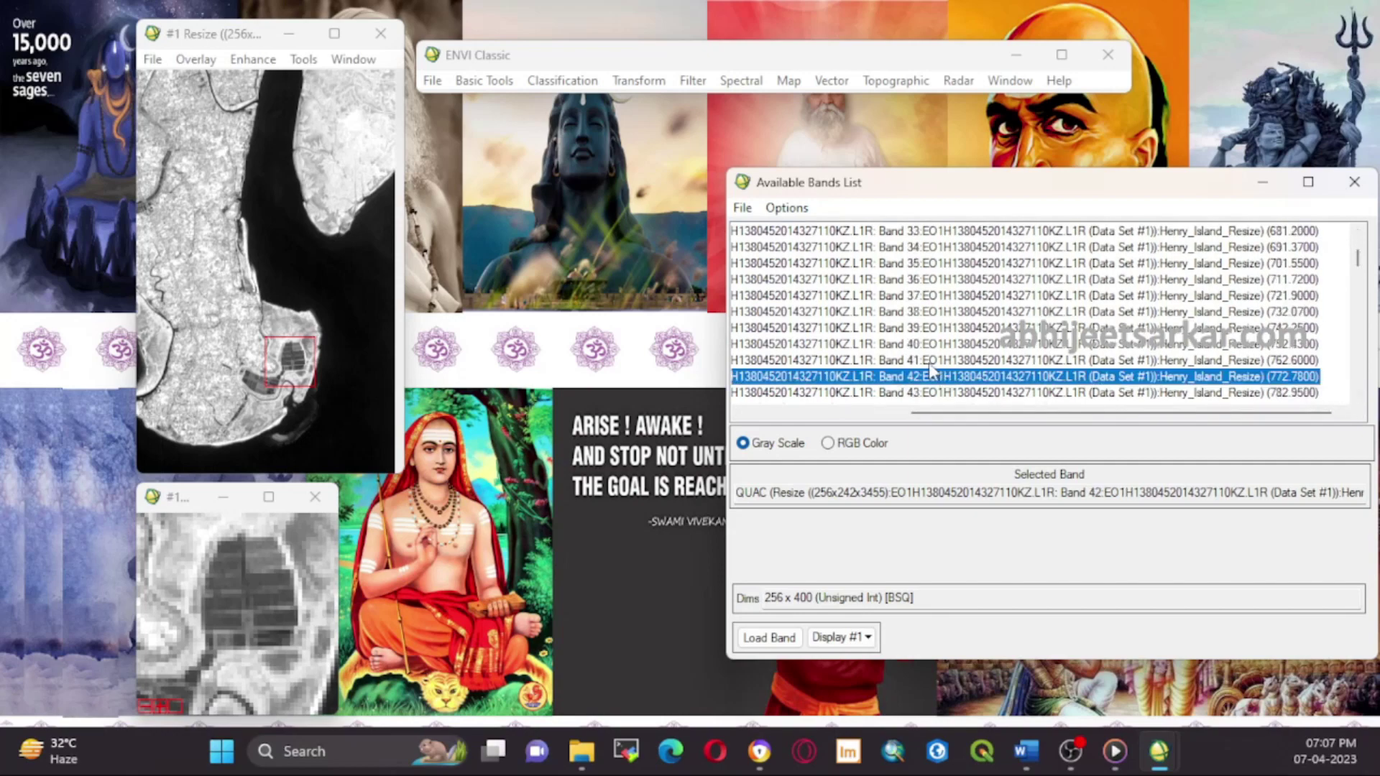
{"action": "left_click", "coordinate": [930, 359]}
{"action": "left_click", "coordinate": [845, 636]}
{"action": "left_click", "coordinate": [850, 661]}
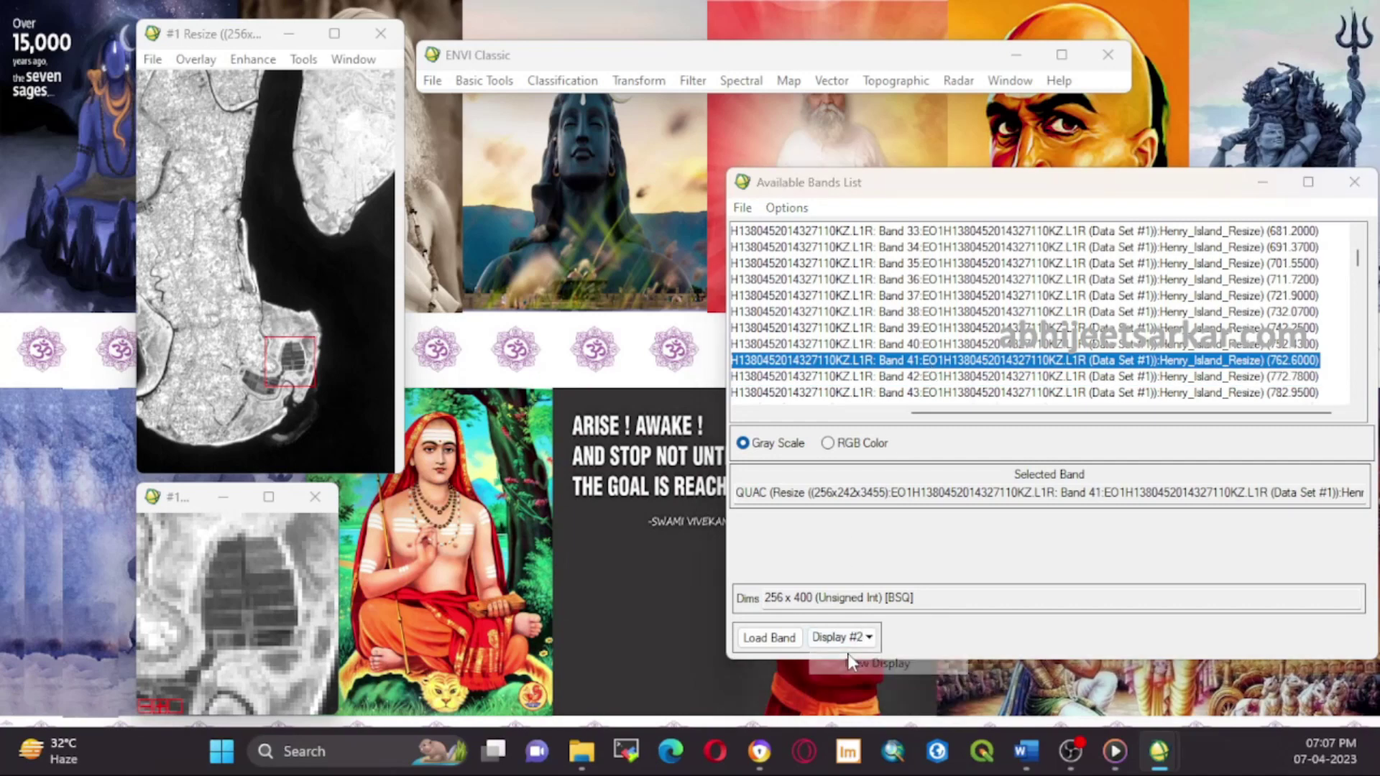
{"action": "left_click", "coordinate": [769, 637]}
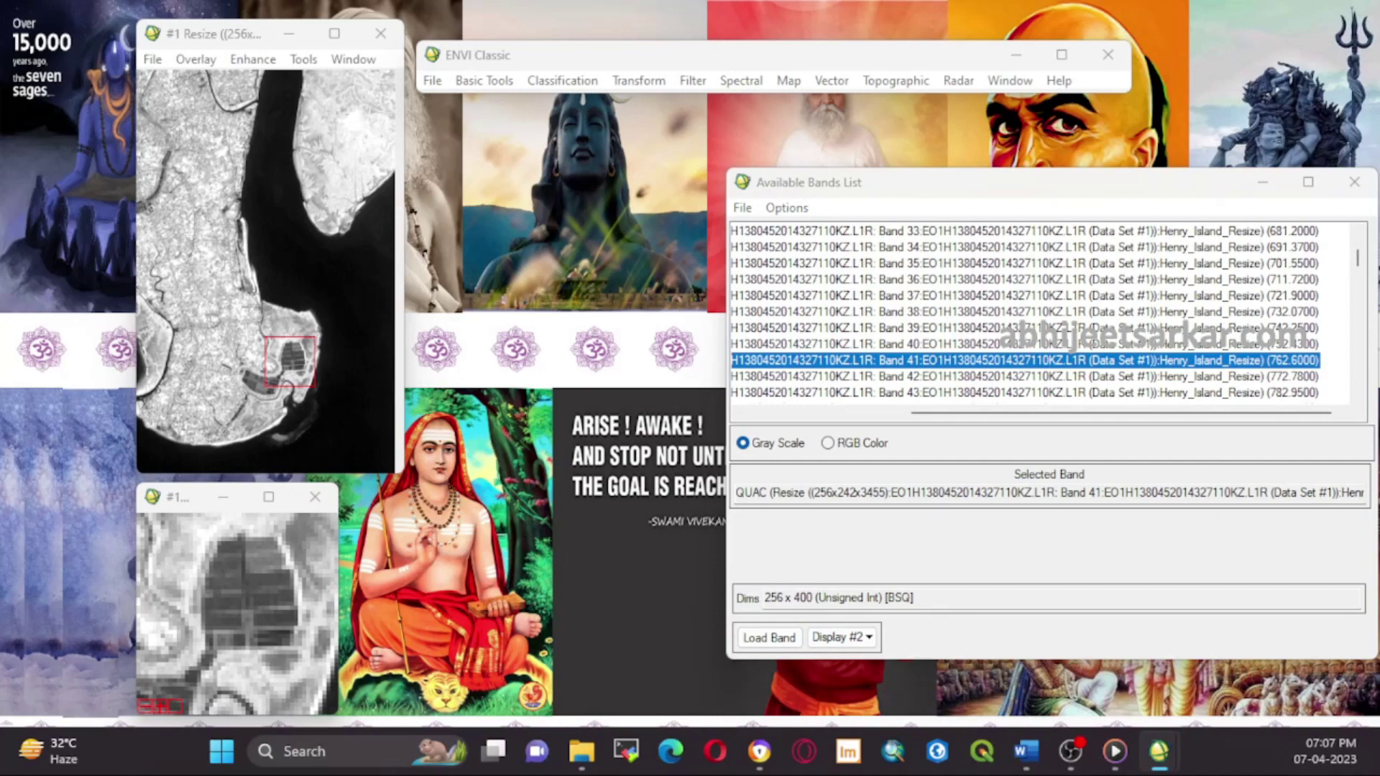
{"action": "left_click_drag", "start_coordinate": [108, 176], "coordinate": [558, 145]}
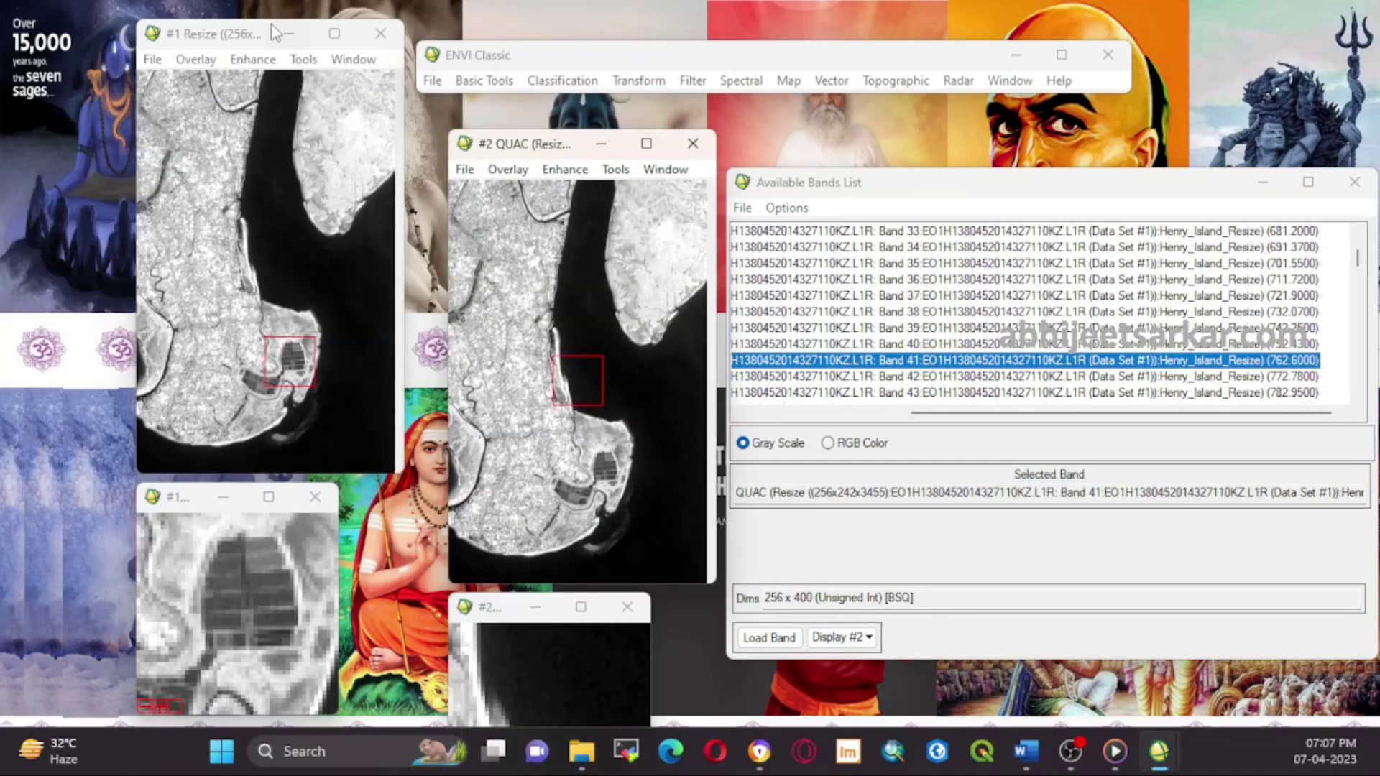
{"action": "left_click_drag", "start_coordinate": [578, 381], "coordinate": [592, 460]}
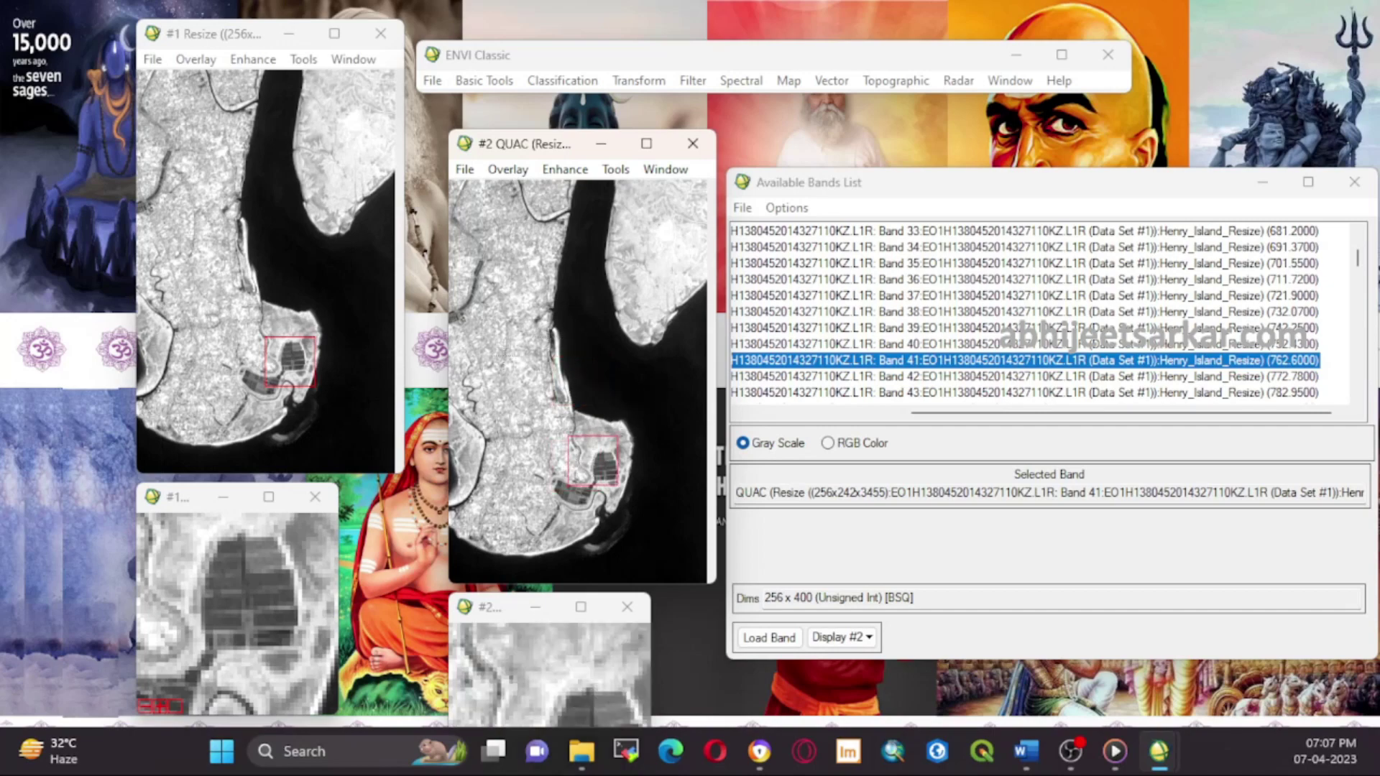
- Link Display #1 and Display #2 using Display #1 for the link size and position, with dynamic overlay on
{"action": "left_click", "coordinate": [303, 59]}
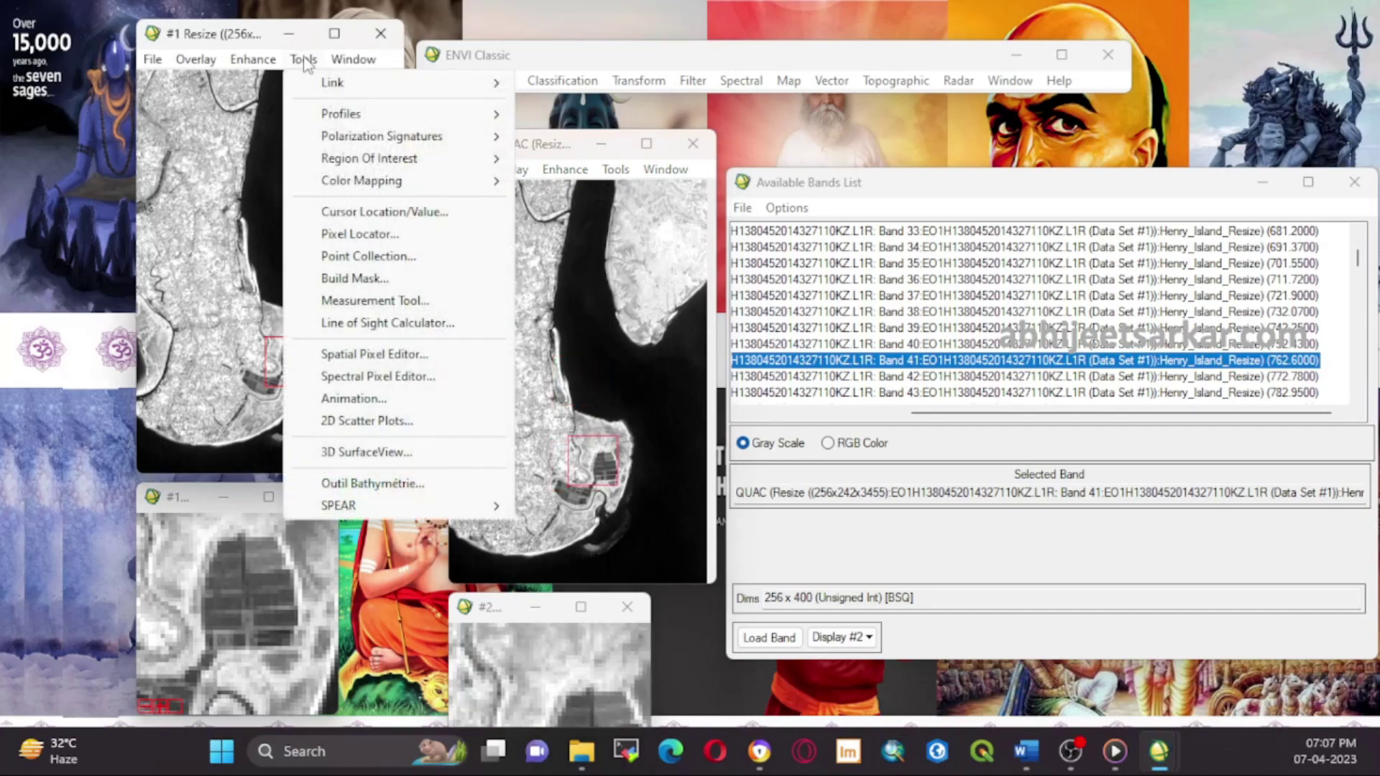
{"action": "mouse_move", "coordinate": [323, 83]}
{"action": "left_click", "coordinate": [560, 93]}
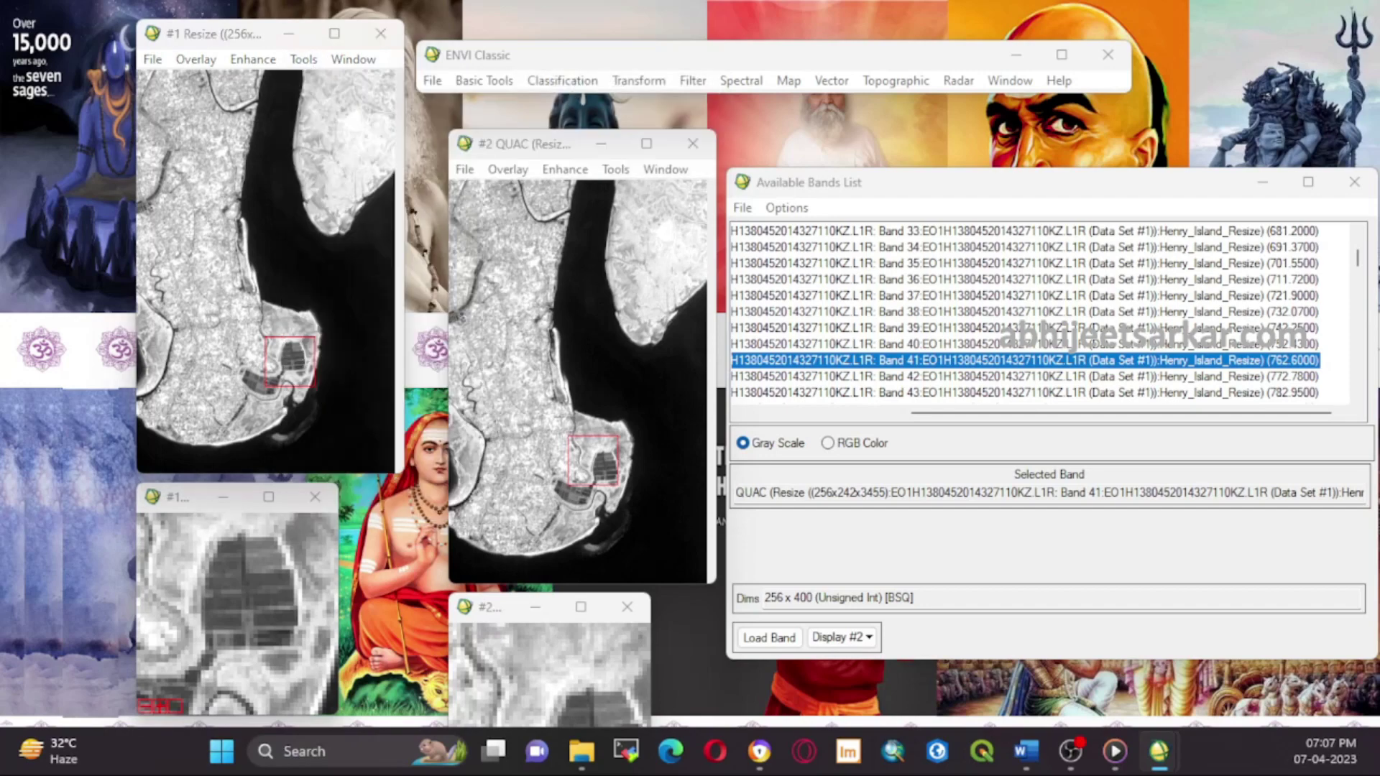
{"action": "left_click_drag", "start_coordinate": [867, 350], "coordinate": [897, 323]}
{"action": "left_click", "coordinate": [878, 431]}
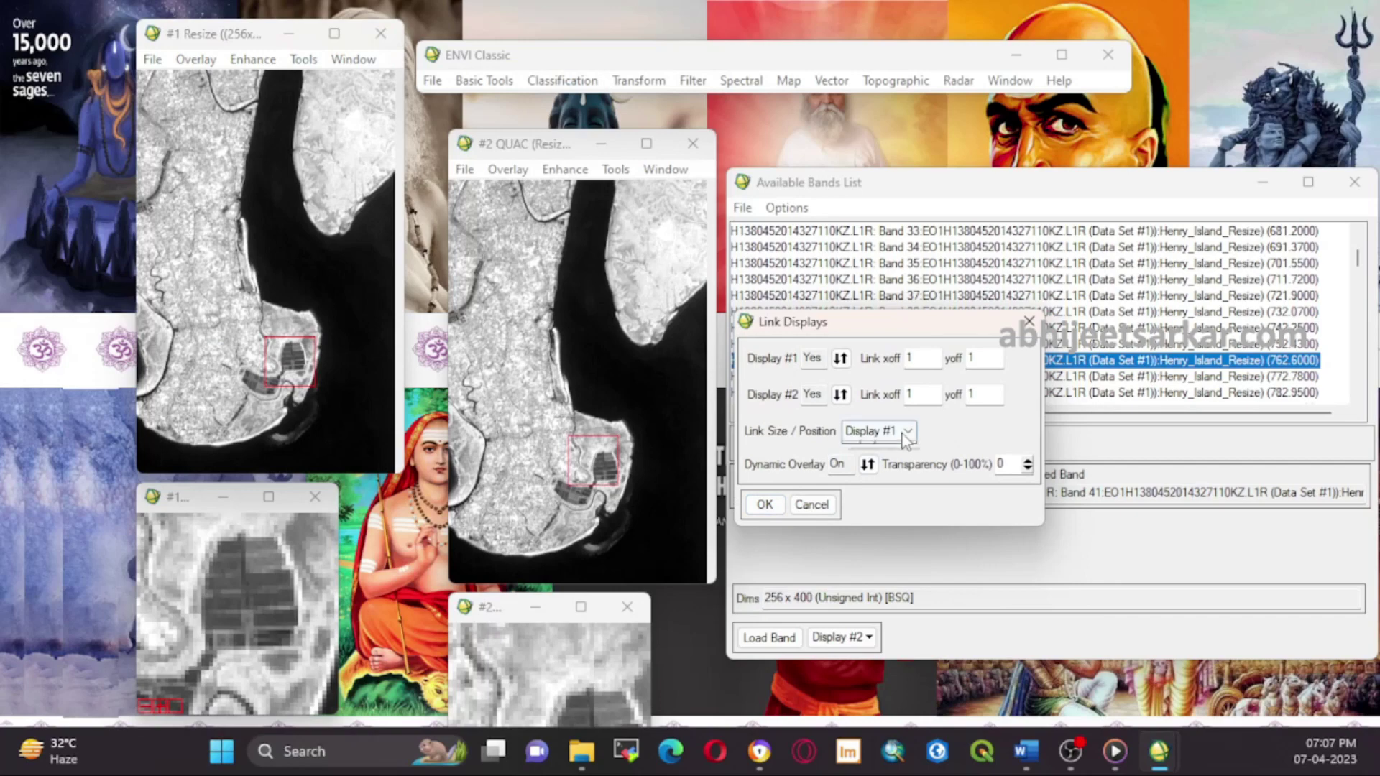
{"action": "left_click", "coordinate": [877, 445]}
{"action": "left_click", "coordinate": [776, 505]}
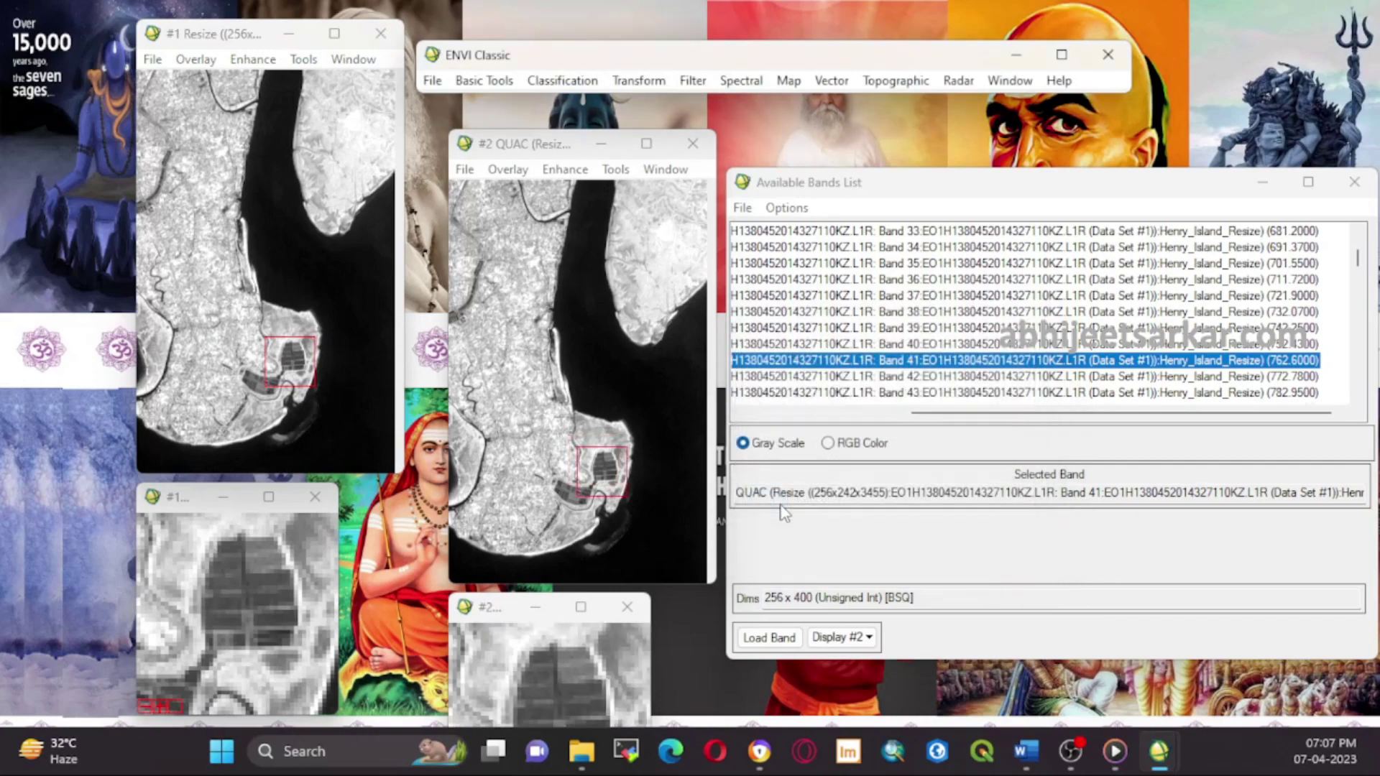
- Place the linked zoom box over the dark ponds on Henry Island and plot the Z Profile (Spectrum) of Display #1, clear of the QUAC image
{"action": "left_click", "coordinate": [200, 318]}
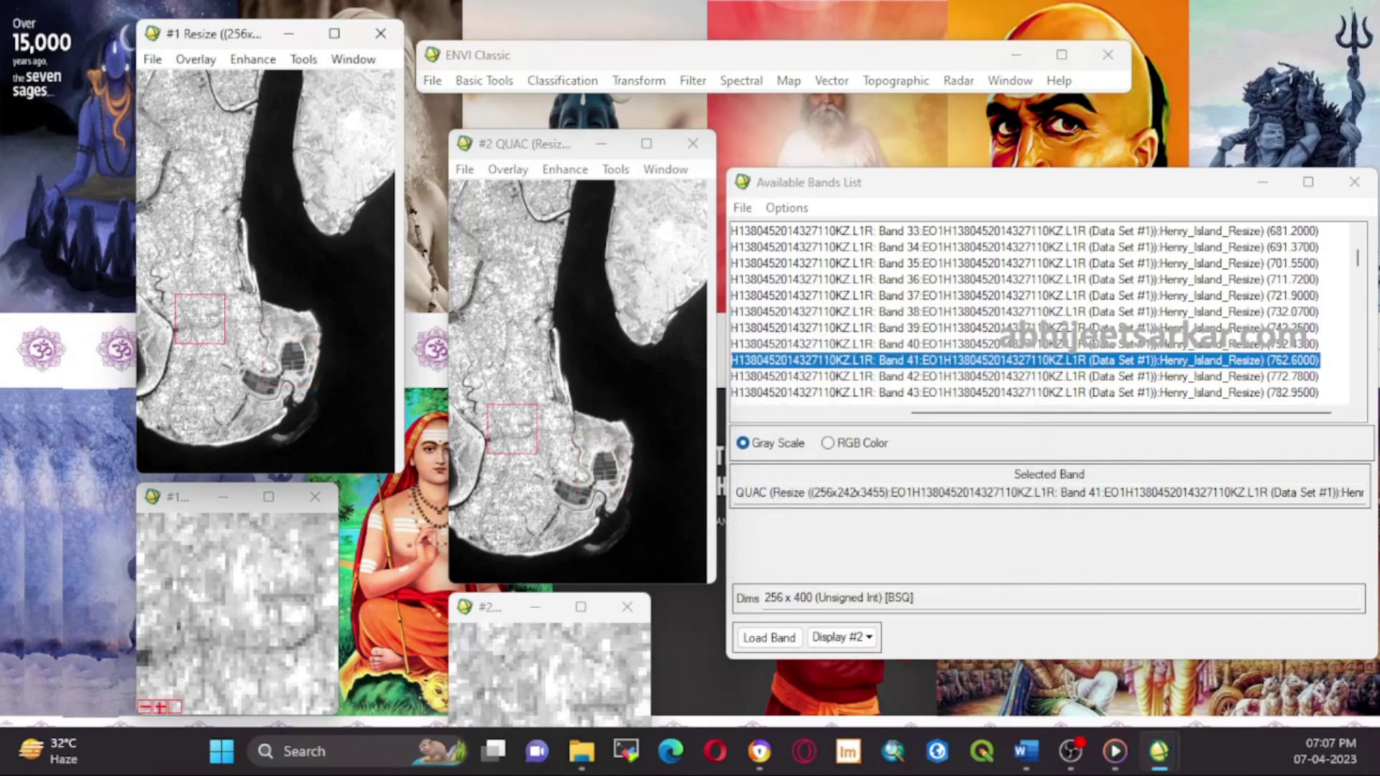
{"action": "left_click_drag", "start_coordinate": [200, 319], "coordinate": [295, 355]}
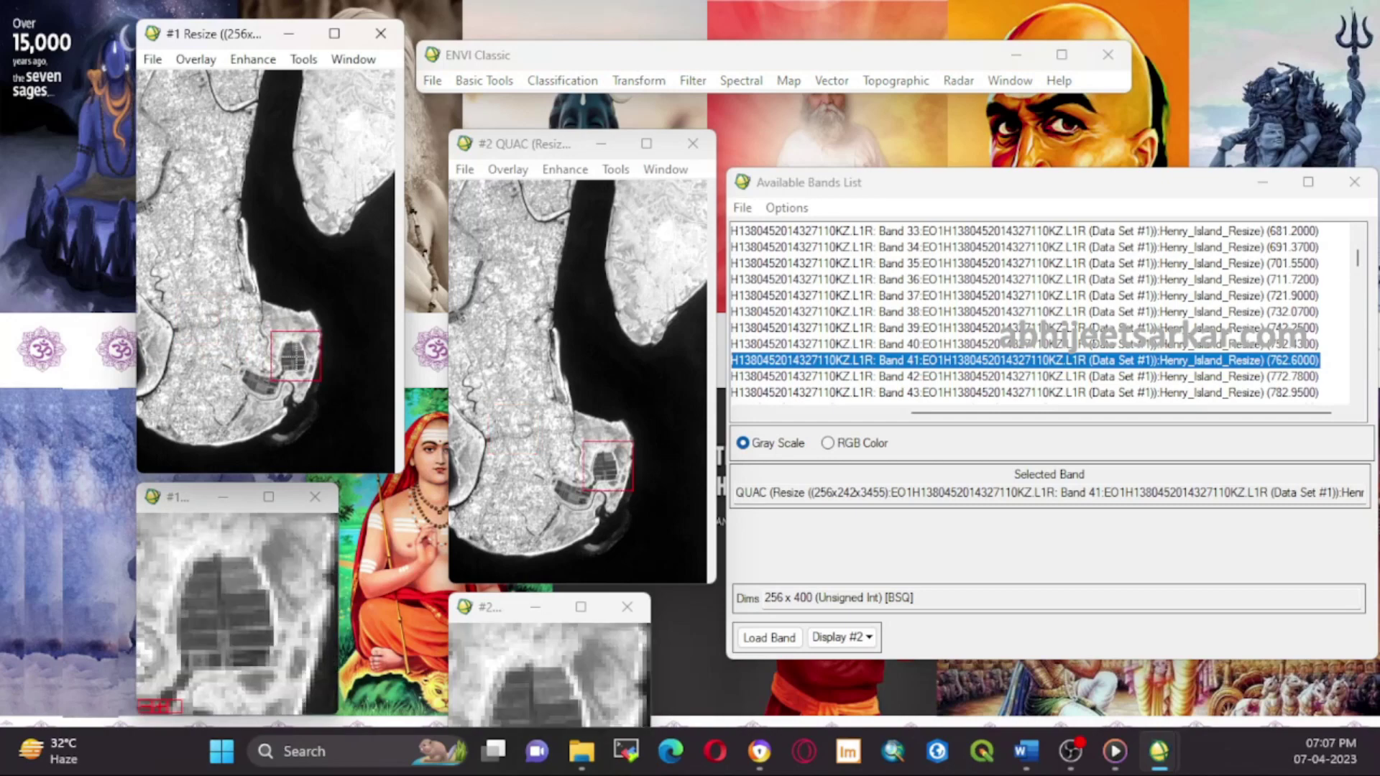
{"action": "right_click", "coordinate": [290, 357]}
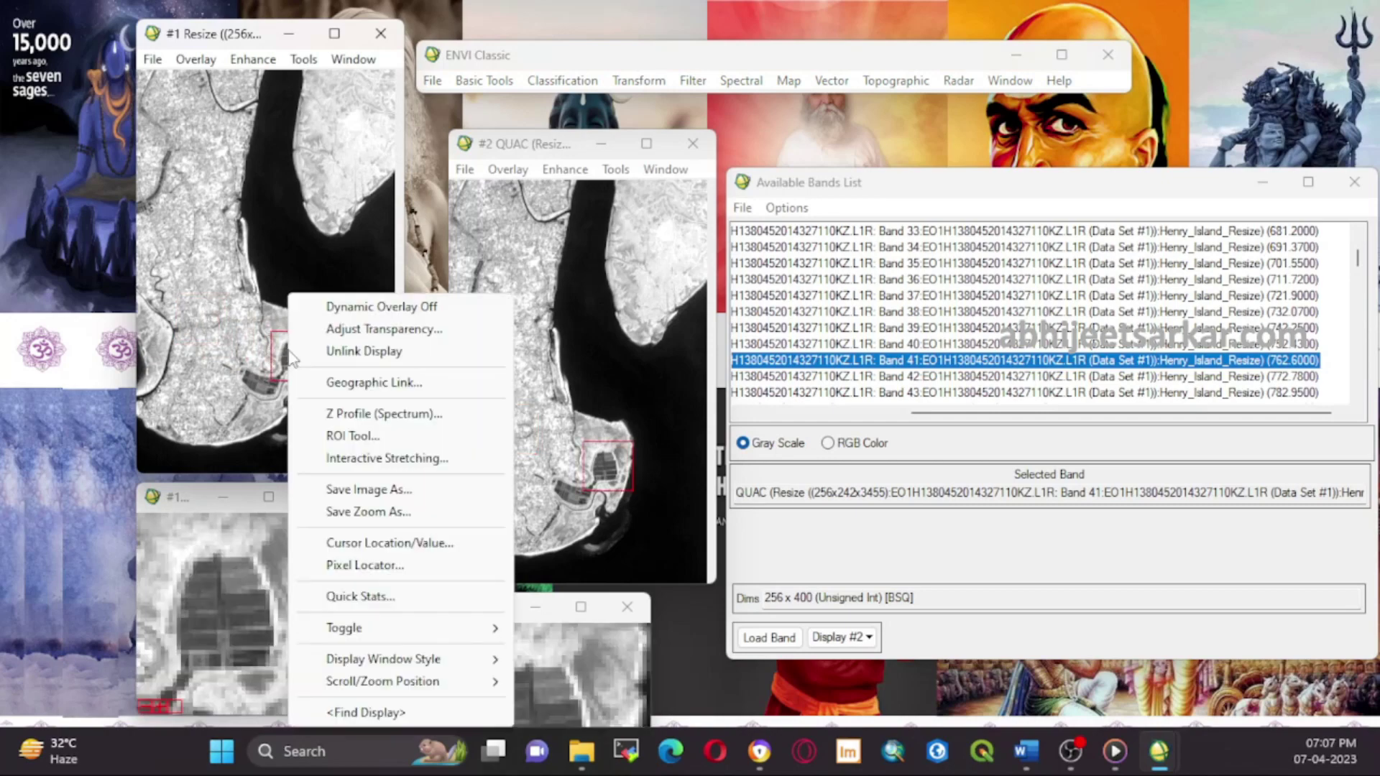
{"action": "left_click", "coordinate": [338, 382]}
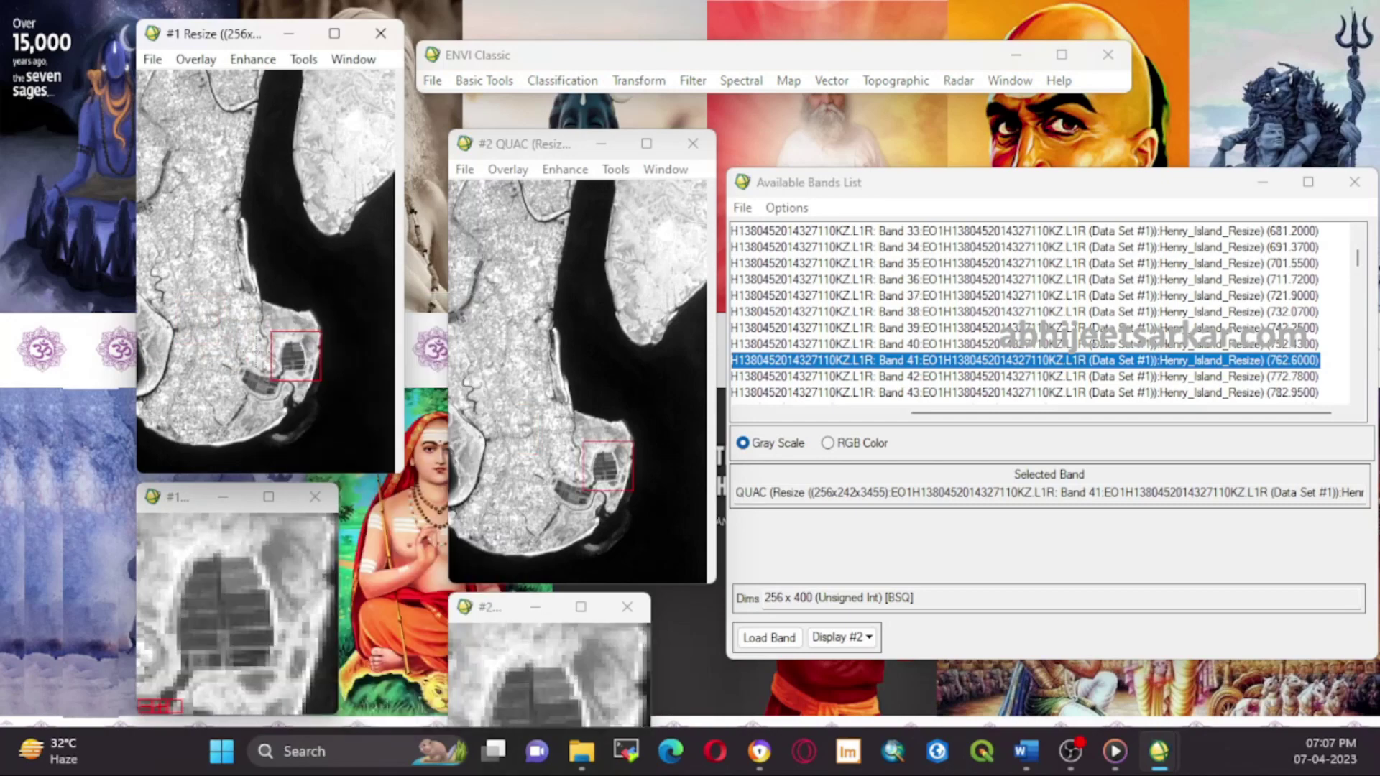
{"action": "right_click", "coordinate": [295, 356]}
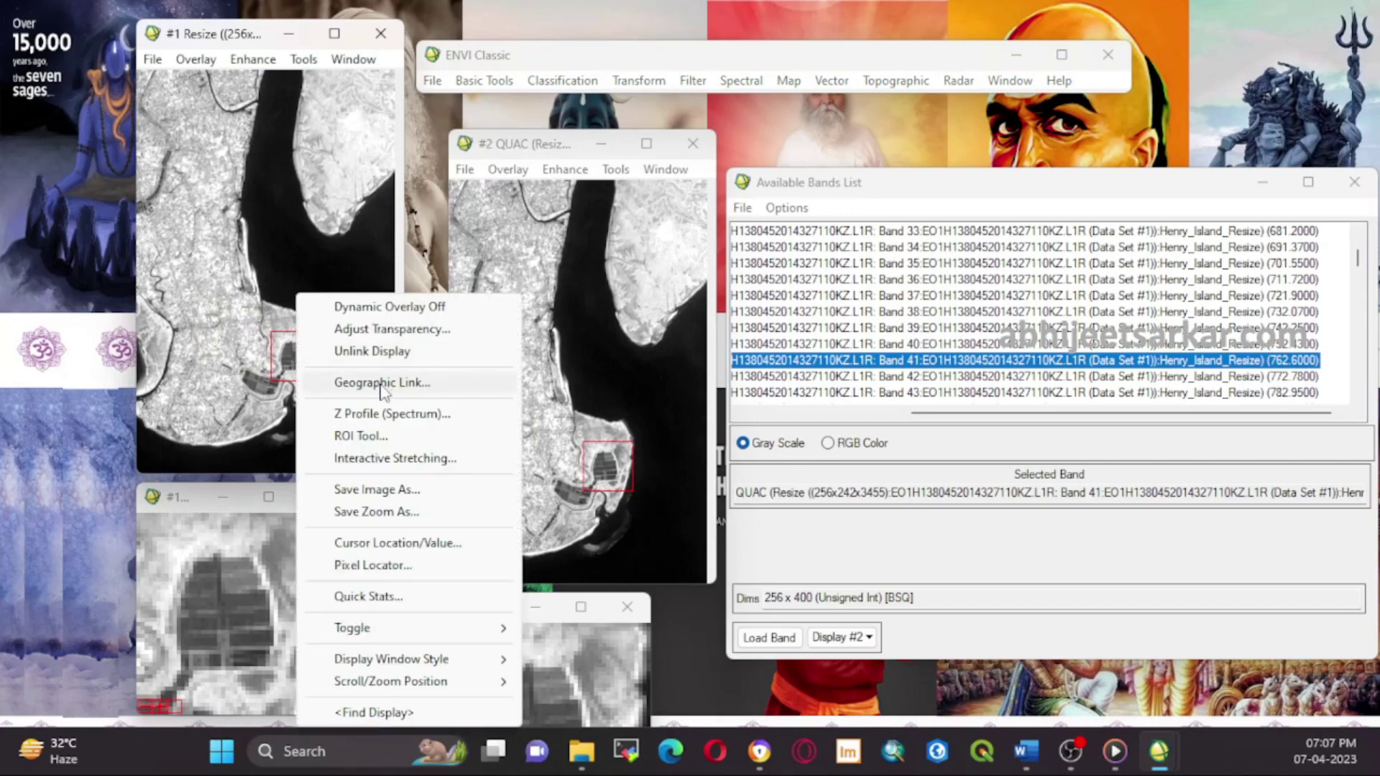
{"action": "left_click", "coordinate": [385, 411]}
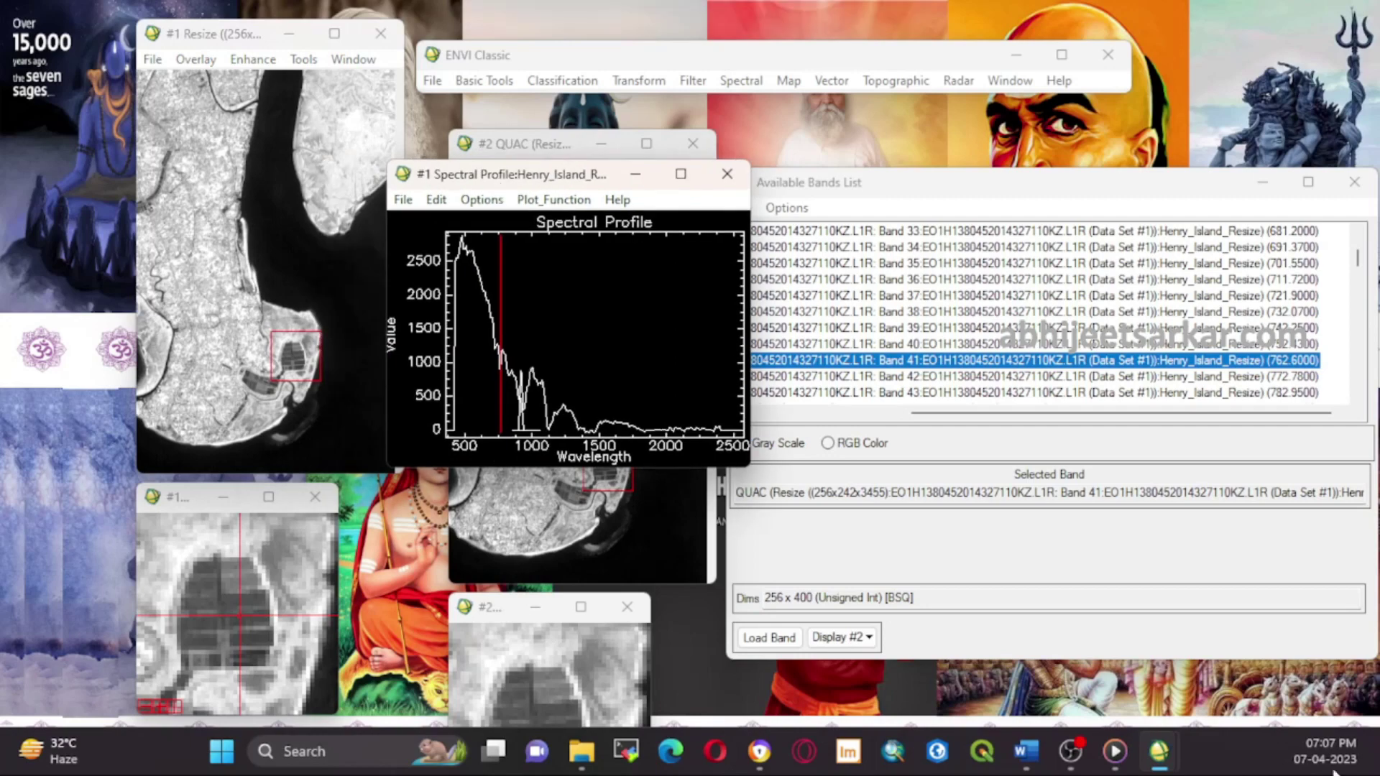
{"action": "mouse_move", "coordinate": [1170, 755]}
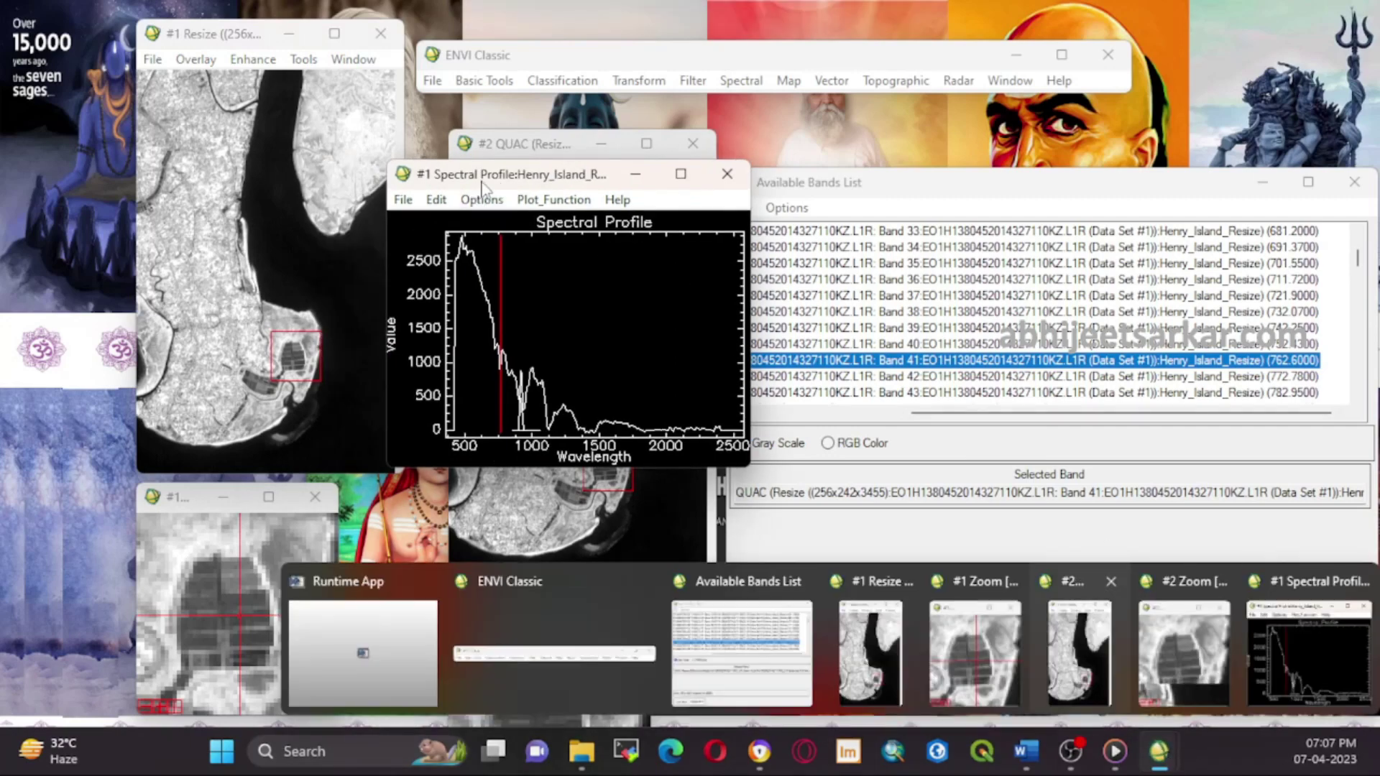
{"action": "left_click_drag", "start_coordinate": [483, 186], "coordinate": [229, 145]}
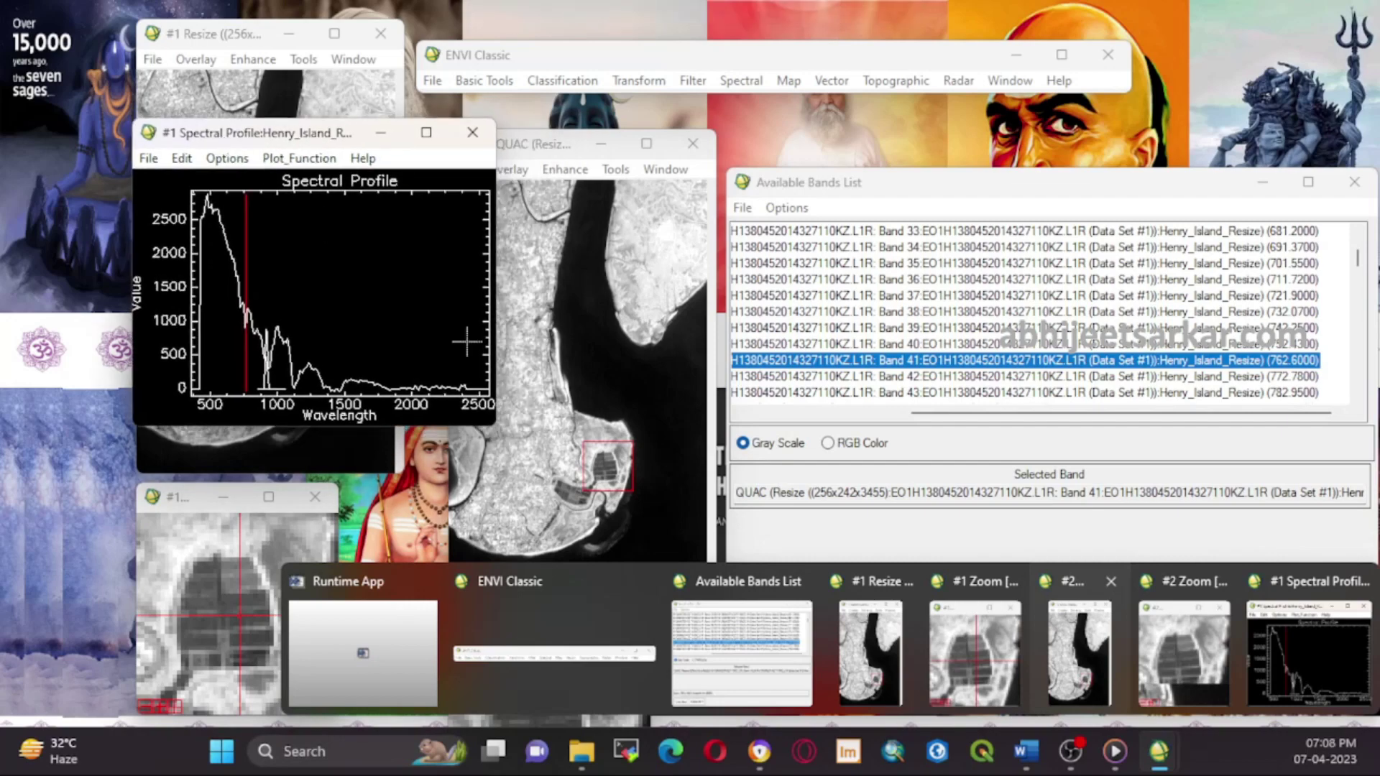
- Plot the Z Profile (Spectrum) of the QUAC image in Display #2 and place the plot clear of that image
{"action": "right_click", "coordinate": [616, 464]}
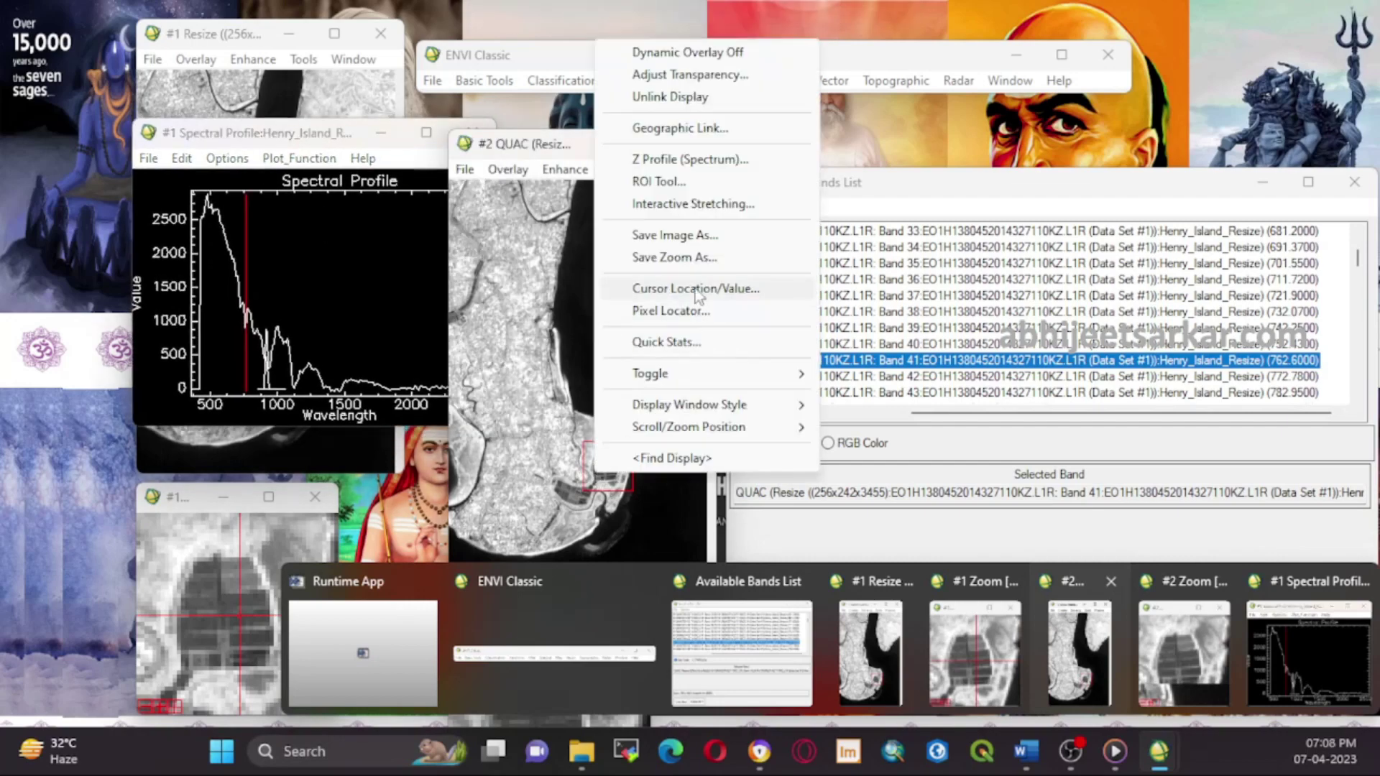
{"action": "left_click", "coordinate": [728, 158]}
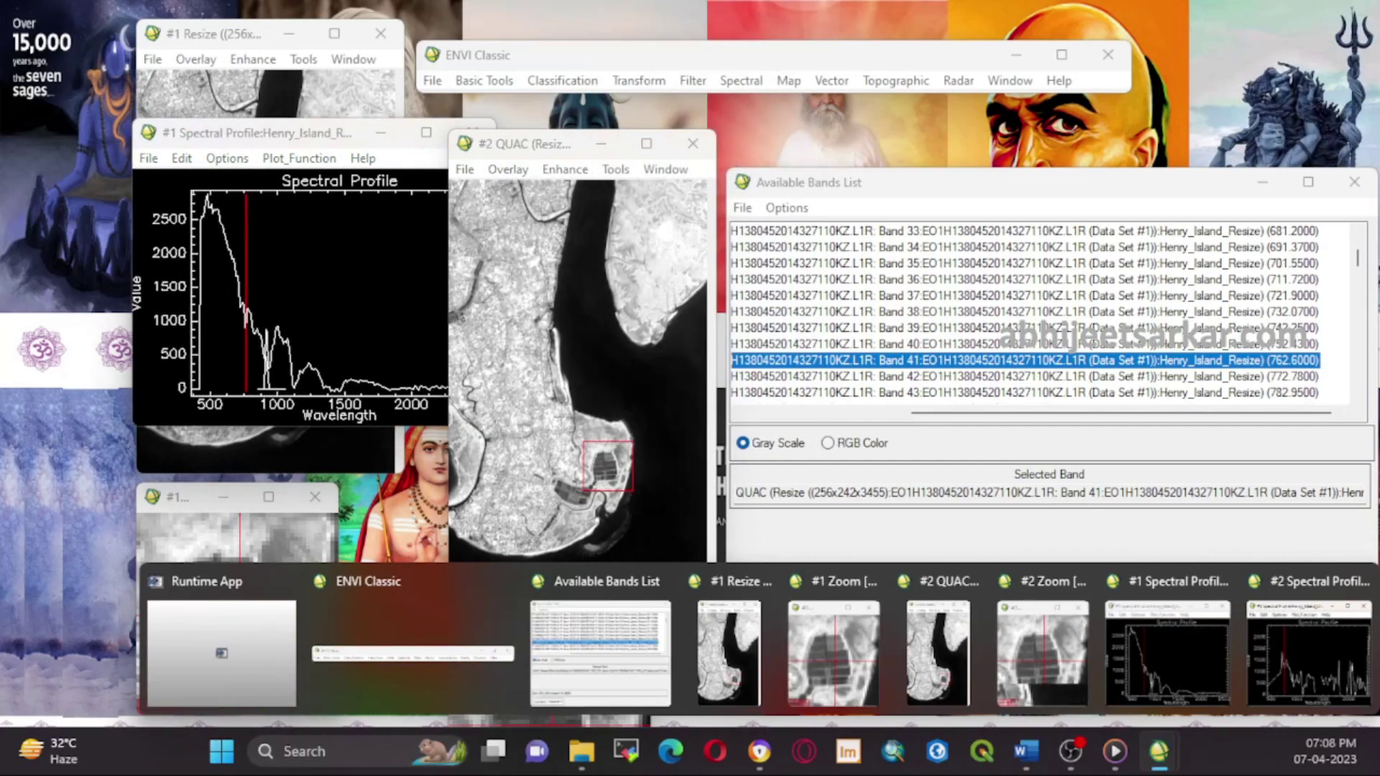
{"action": "left_click_drag", "start_coordinate": [679, 300], "coordinate": [824, 282]}
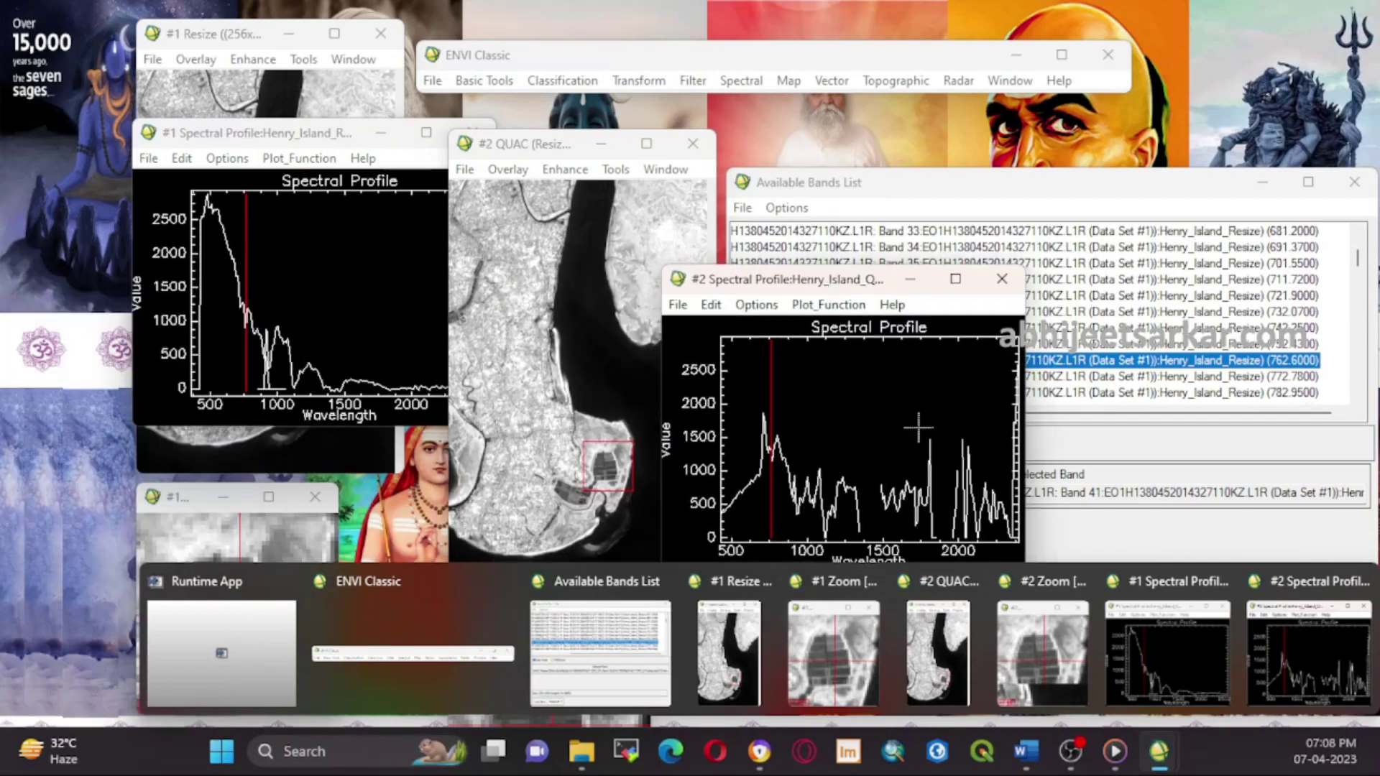
{"action": "left_click", "coordinate": [1206, 426]}
{"action": "left_click", "coordinate": [1065, 491]}
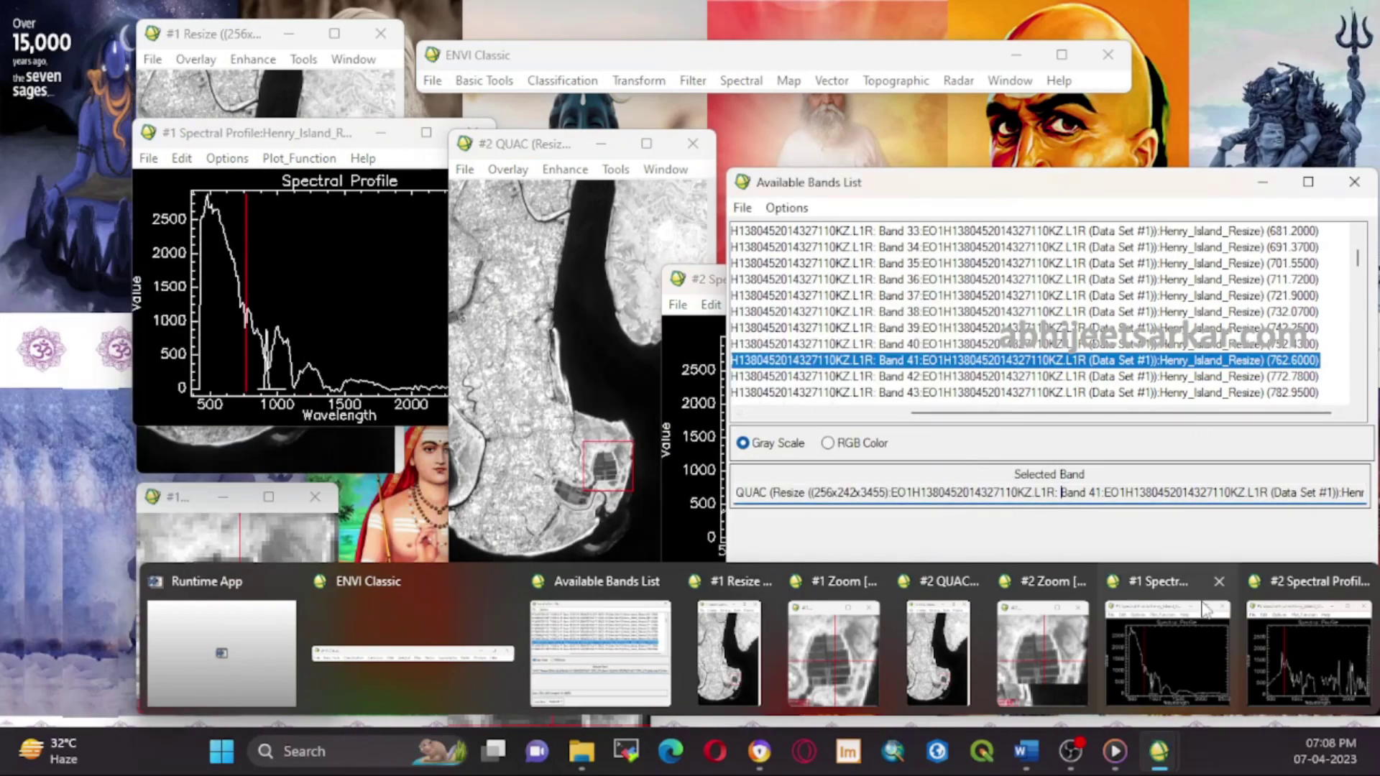
- Arrange the Henry_Island_Resize and Henry_Island_QUAC spectral profiles side by side at full height and compare their curves
{"action": "left_click", "coordinate": [710, 286]}
{"action": "double_click", "coordinate": [710, 285]}
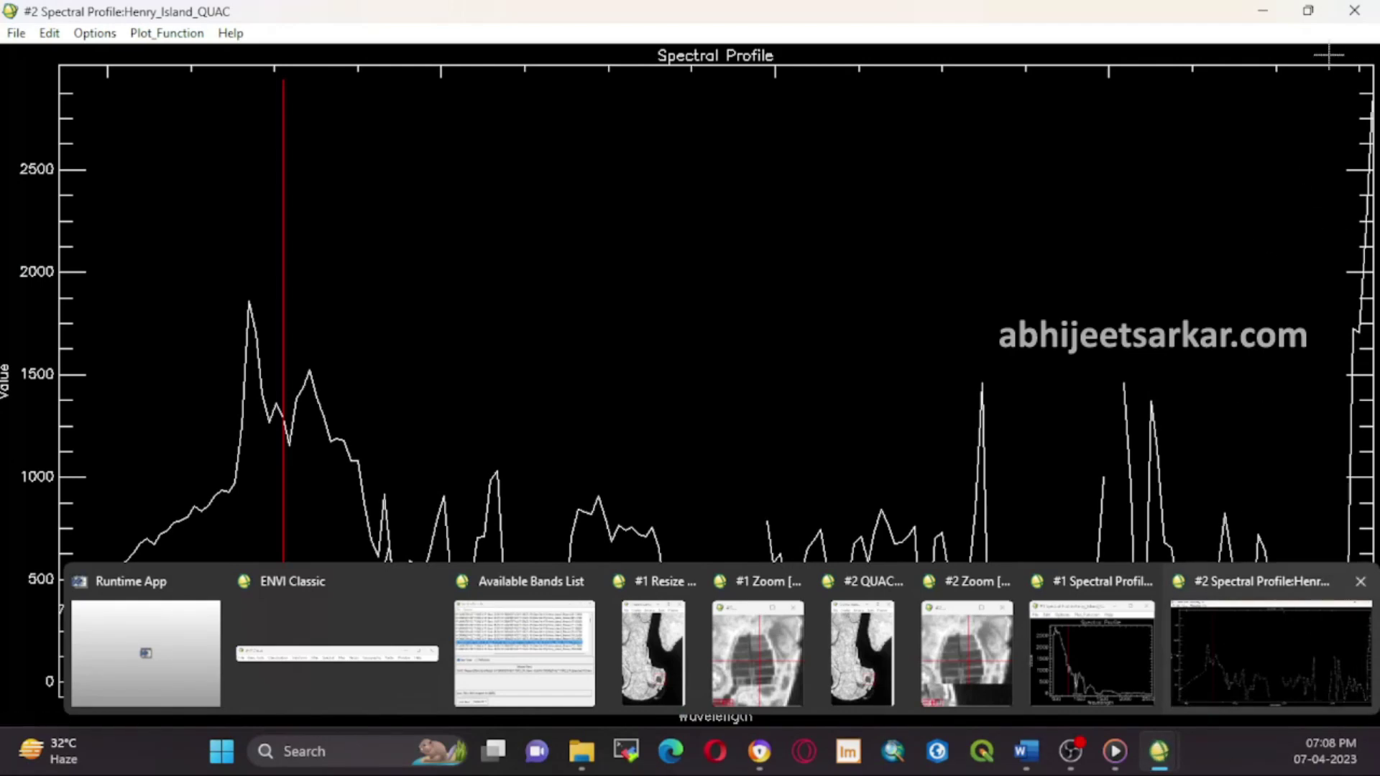
{"action": "left_click_drag", "start_coordinate": [1008, 9], "coordinate": [1378, 122]}
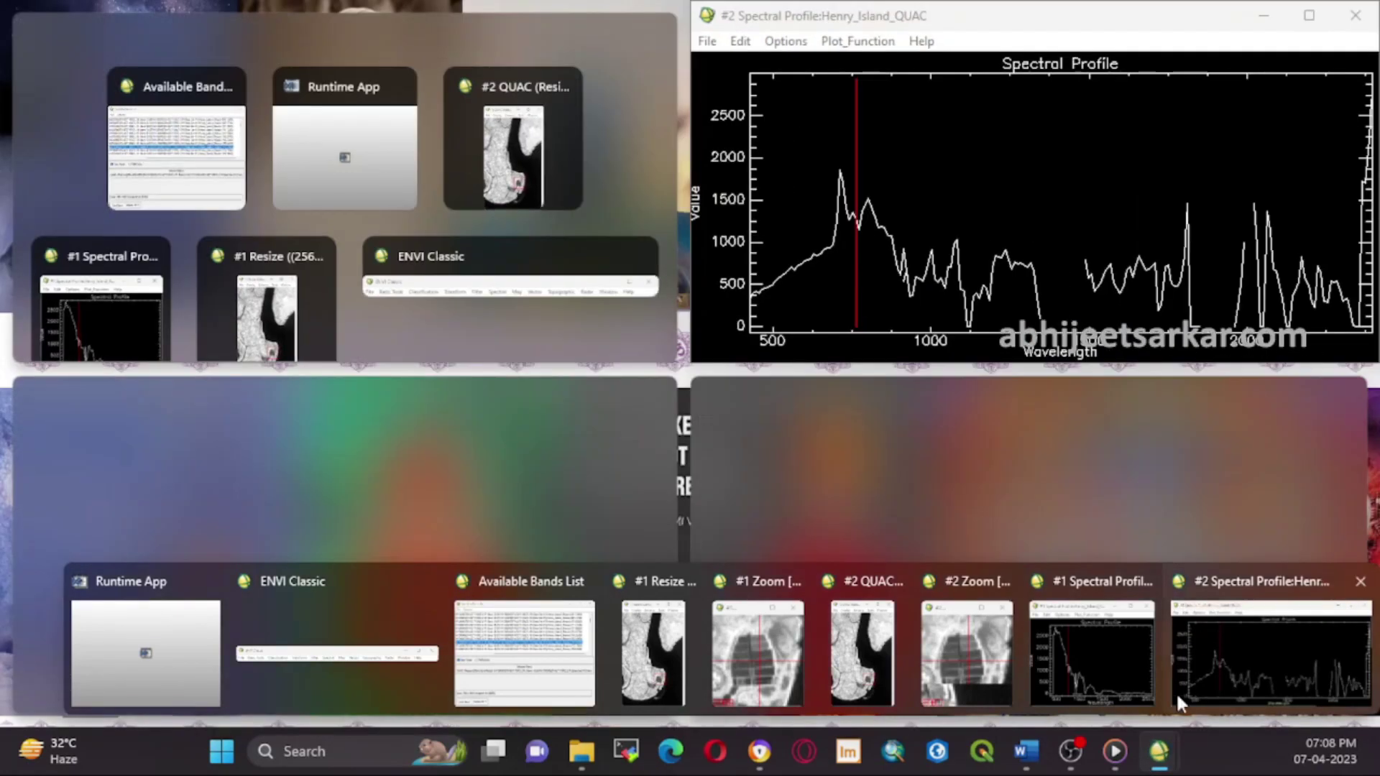
{"action": "left_click", "coordinate": [1190, 747]}
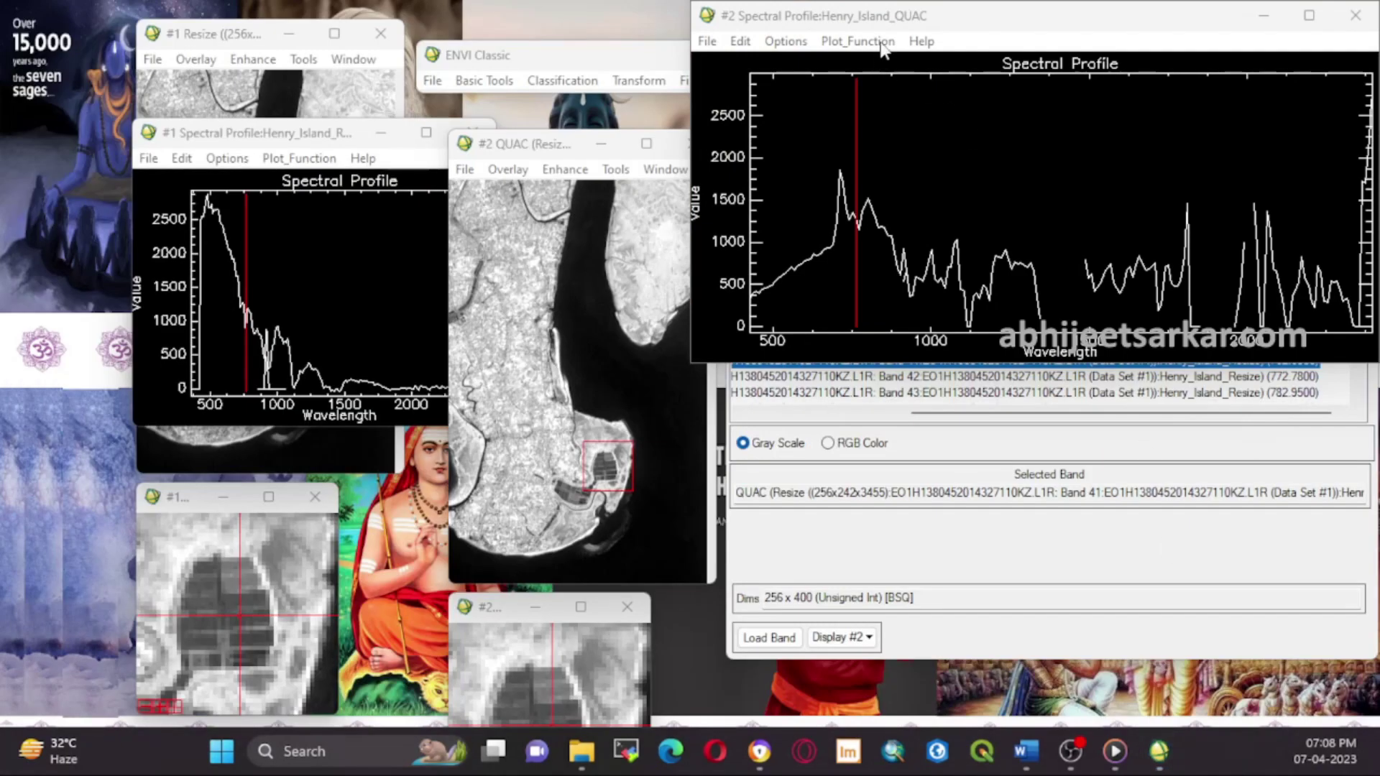
{"action": "left_click_drag", "start_coordinate": [873, 14], "coordinate": [1376, 107]}
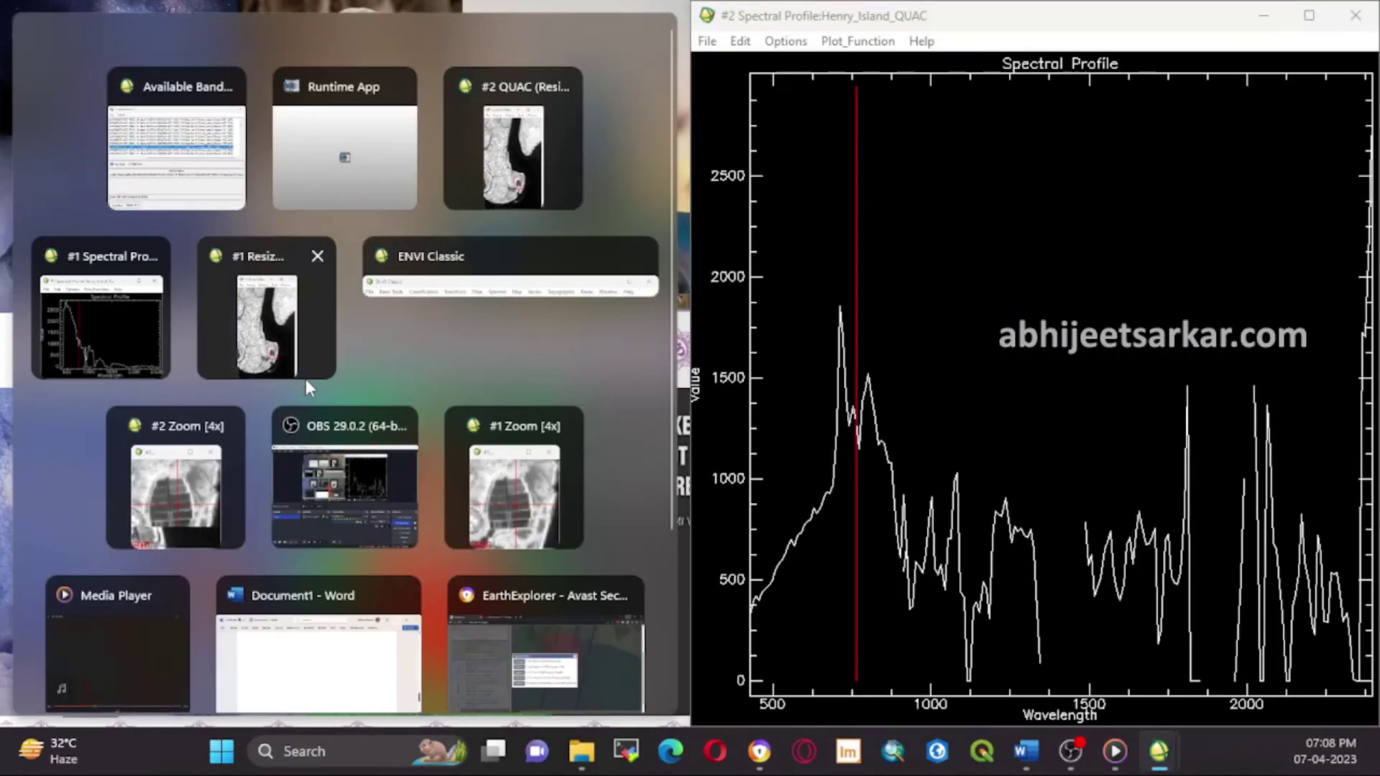
{"action": "left_click", "coordinate": [68, 351]}
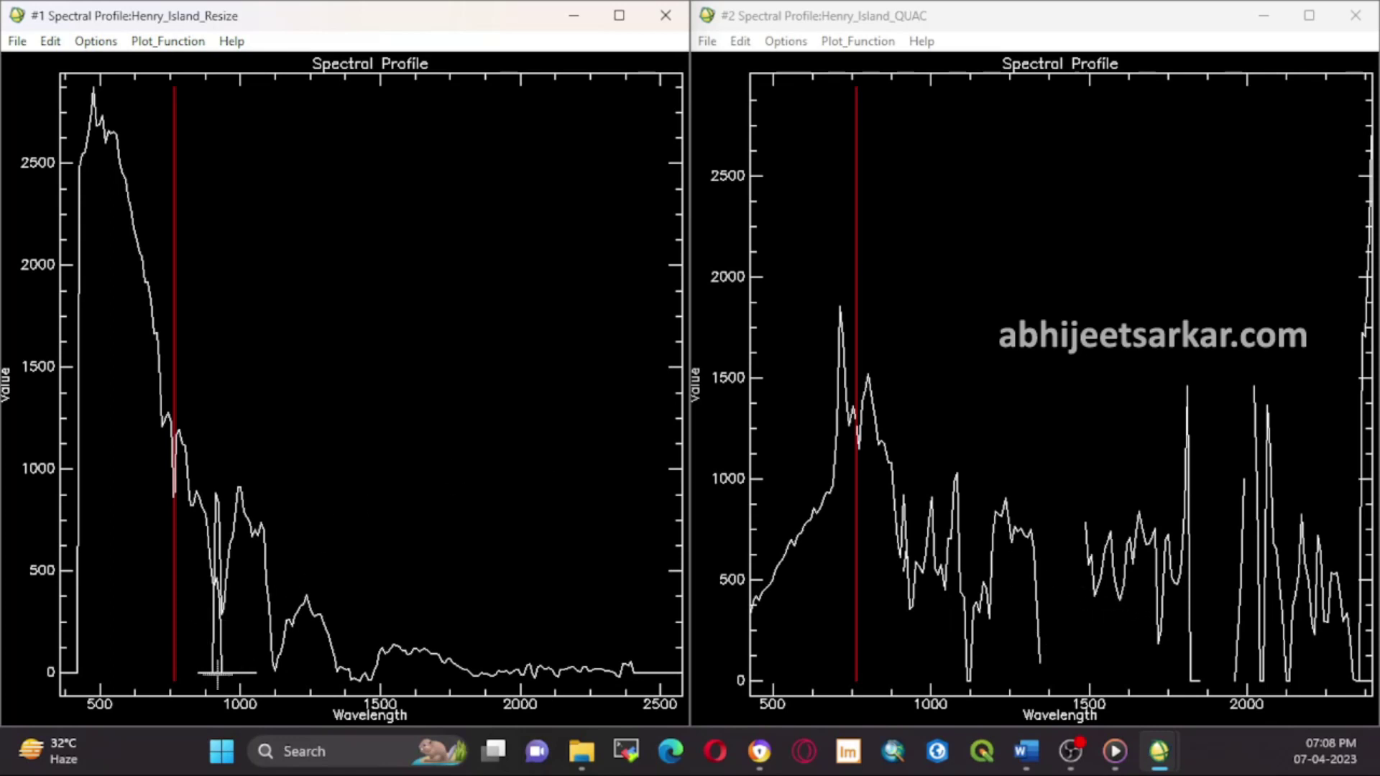
{"action": "left_click", "coordinate": [937, 652]}
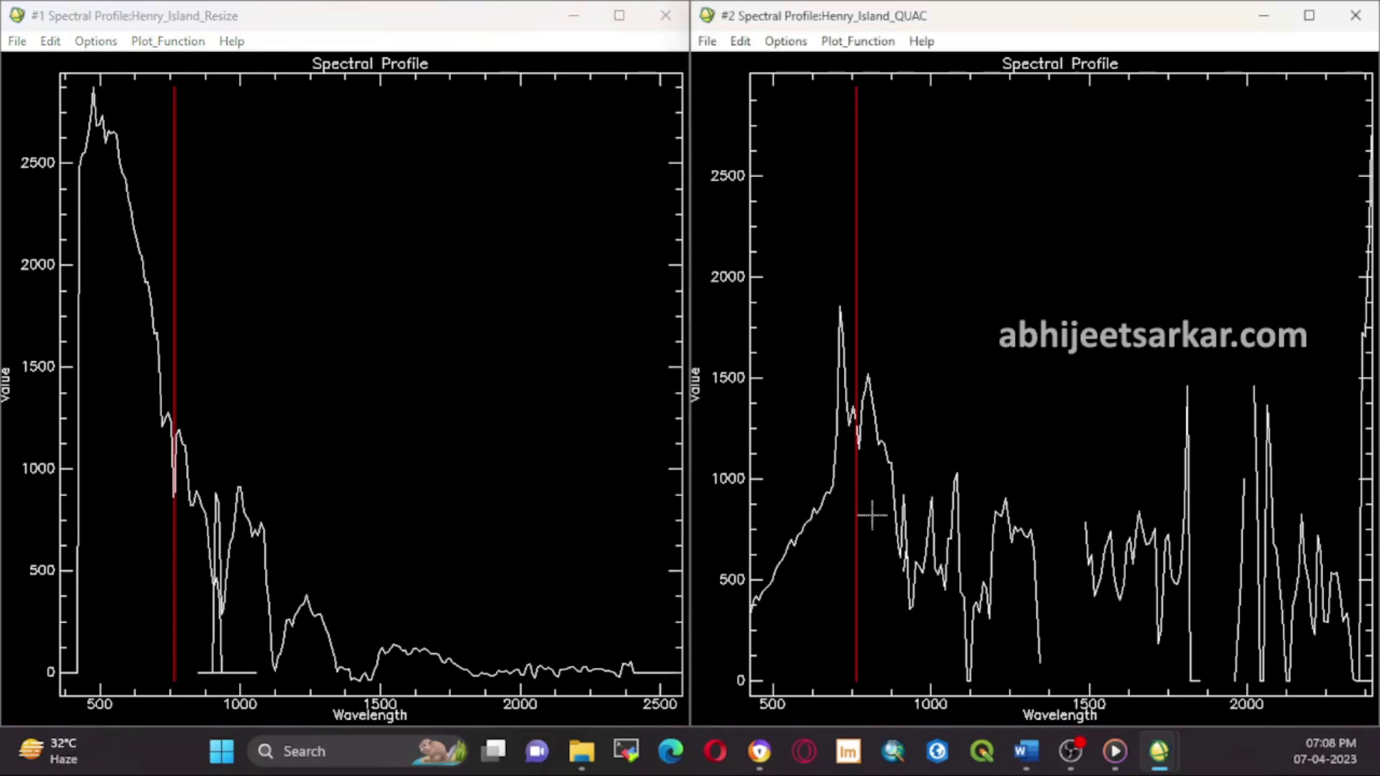
- Close the Henry_Island_Resize profile, enlarge the Henry_Island_QUAC profile to full screen, and inspect the curve's break just above 900 wavelength
{"action": "left_click", "coordinate": [669, 20]}
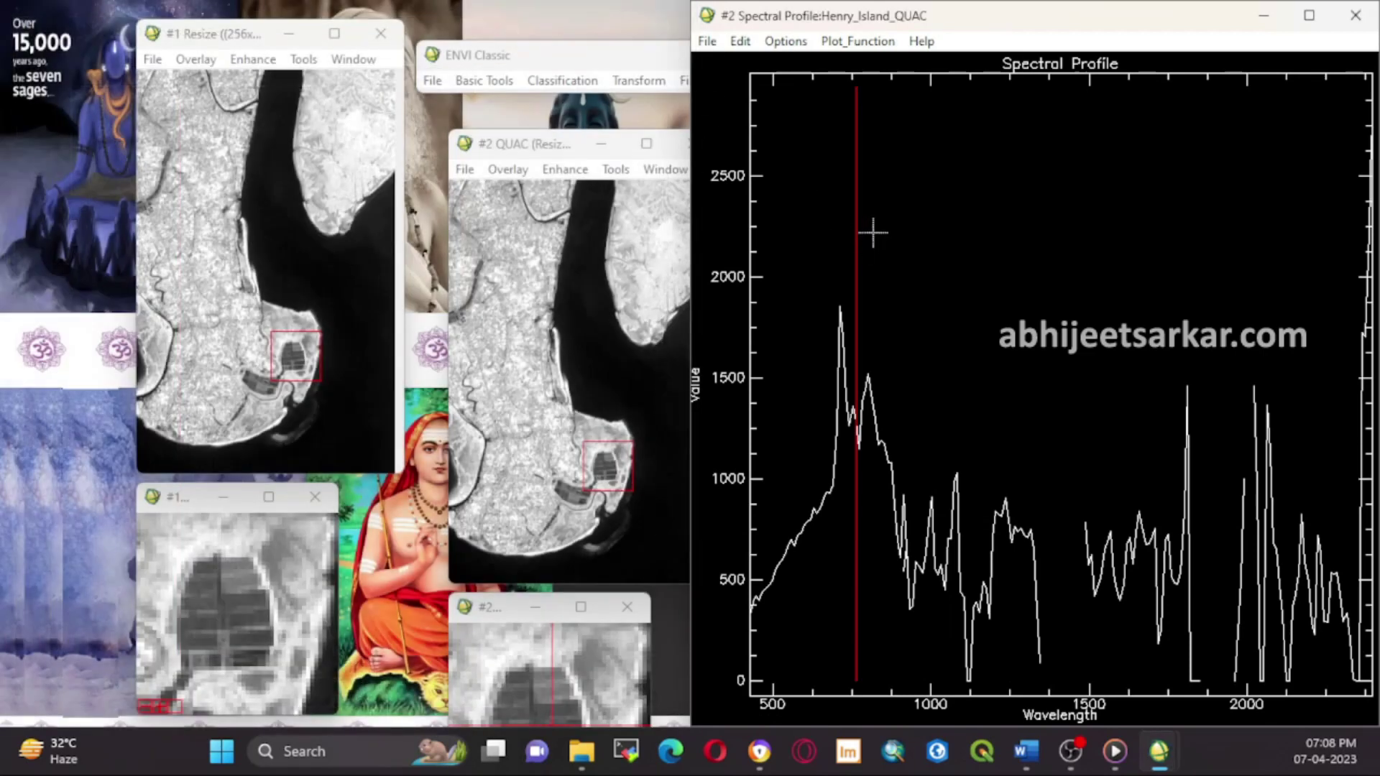
{"action": "left_click", "coordinate": [1309, 16]}
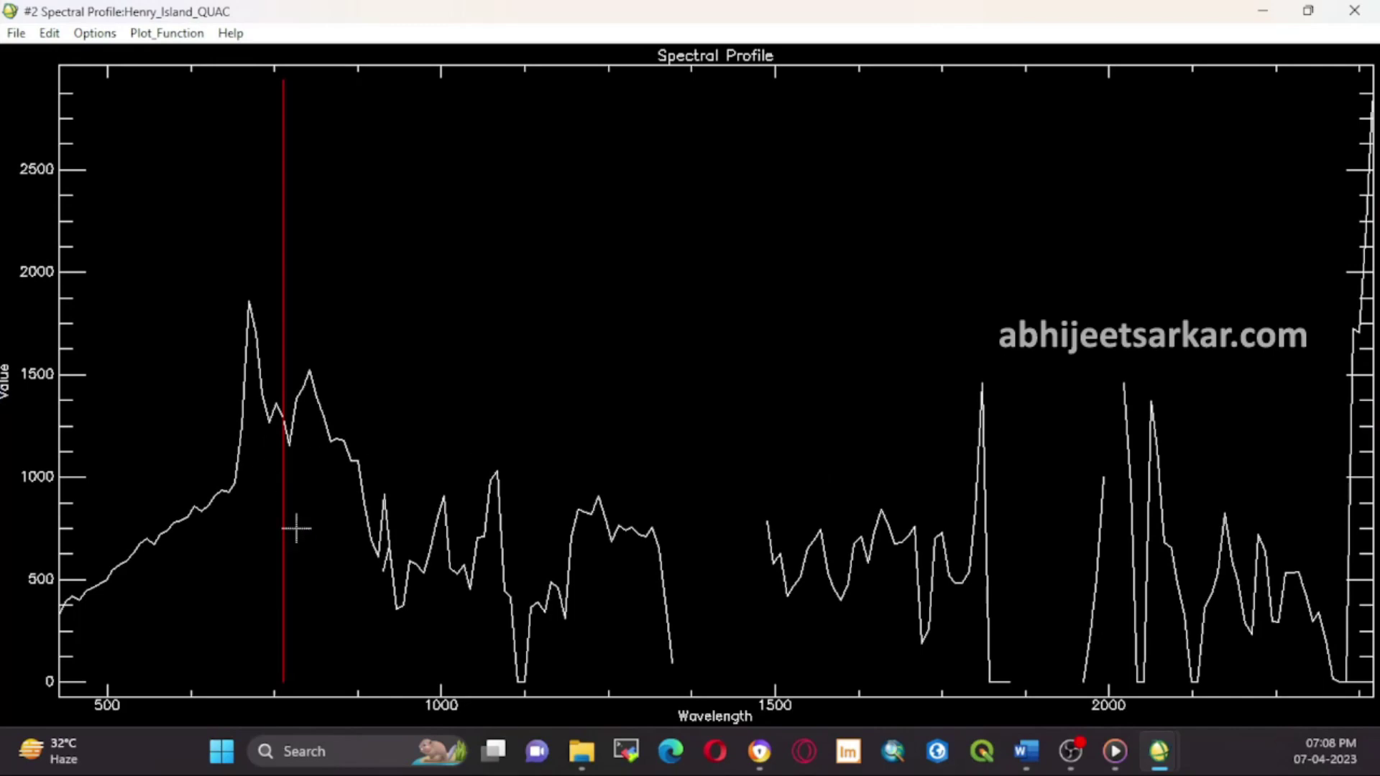
{"action": "left_click", "coordinate": [383, 571]}
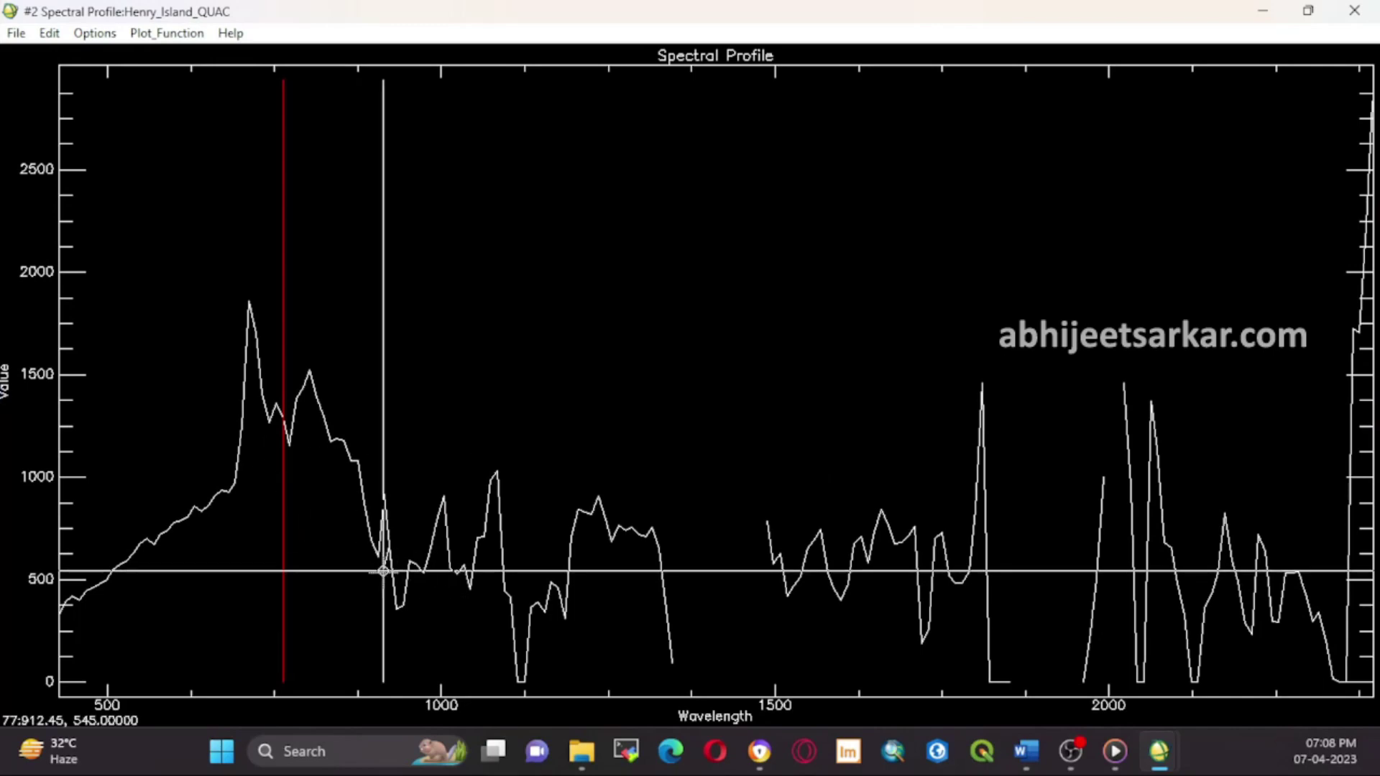
{"action": "left_click_drag", "start_coordinate": [383, 572], "coordinate": [391, 568]}
- Switch to a new Notepad note, shrunk and placed so that the first part of the QUAC spectral curve stays uncovered
{"action": "left_click", "coordinate": [395, 750]}
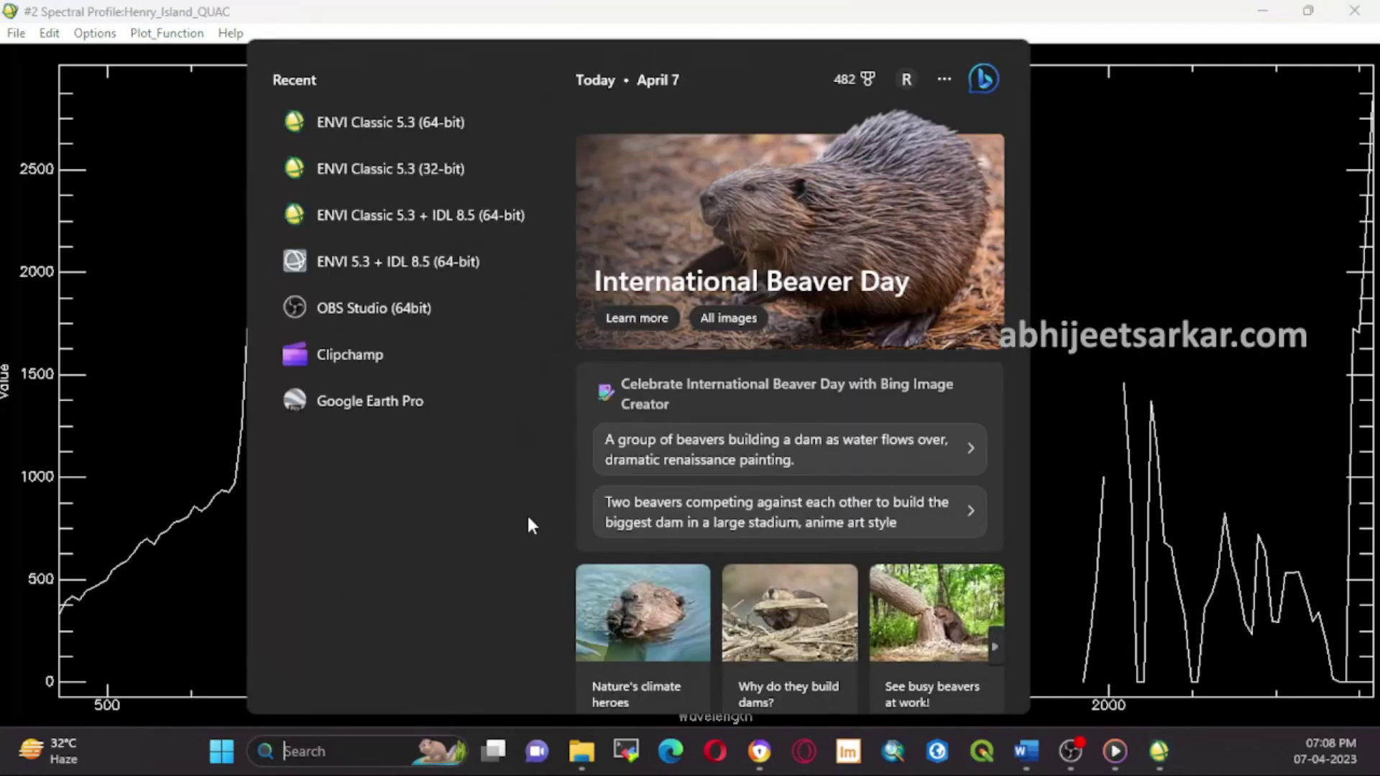
{"action": "type", "text": "note"}
{"action": "left_click", "coordinate": [443, 189]}
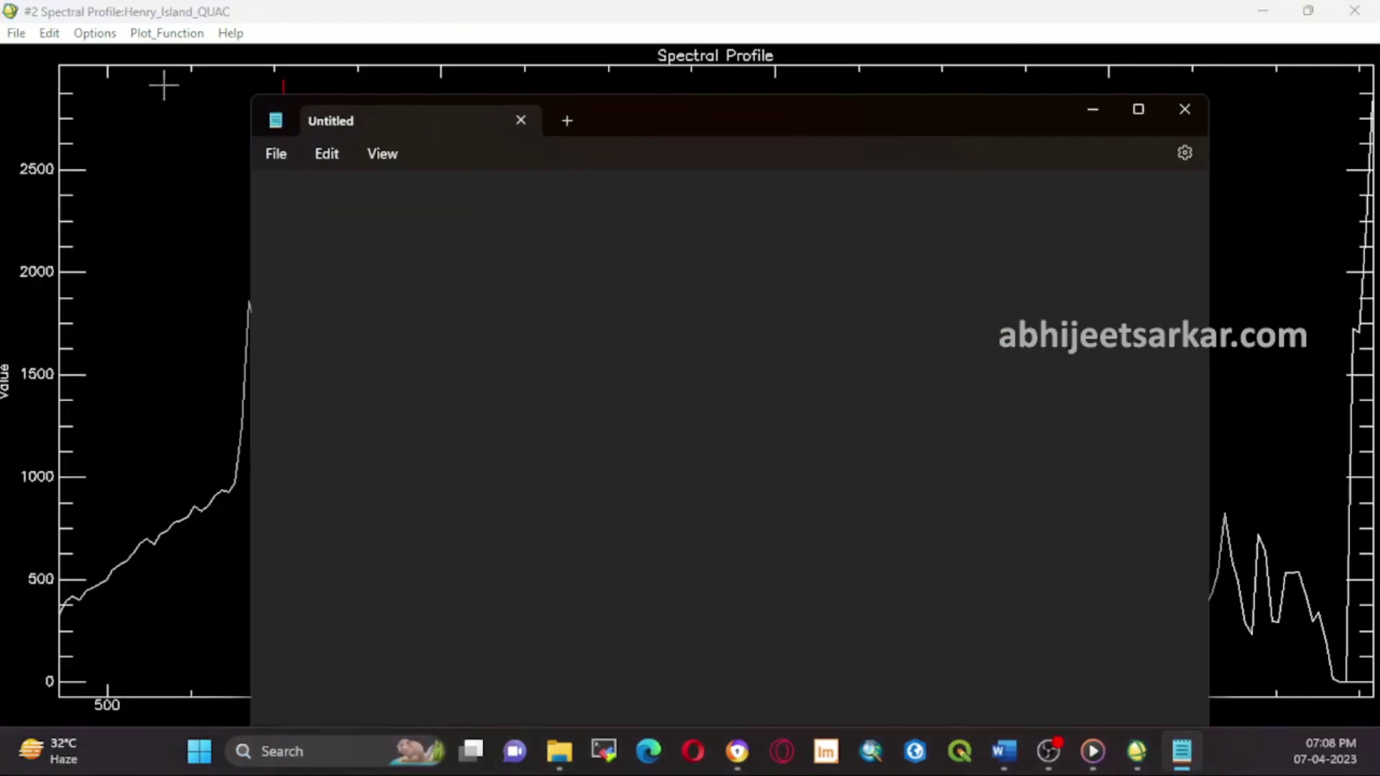
{"action": "left_click_drag", "start_coordinate": [287, 116], "coordinate": [731, 116]}
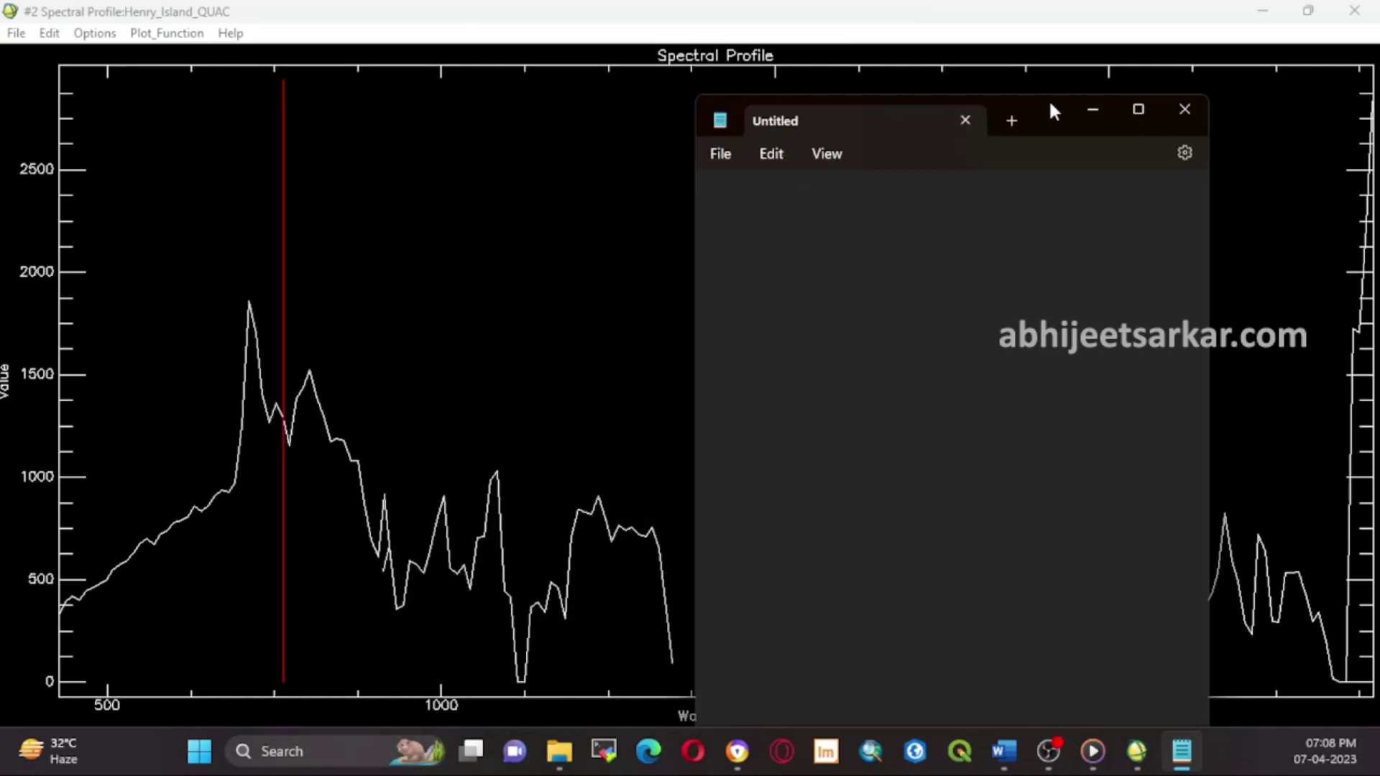
{"action": "left_click_drag", "start_coordinate": [1021, 101], "coordinate": [1045, 87]}
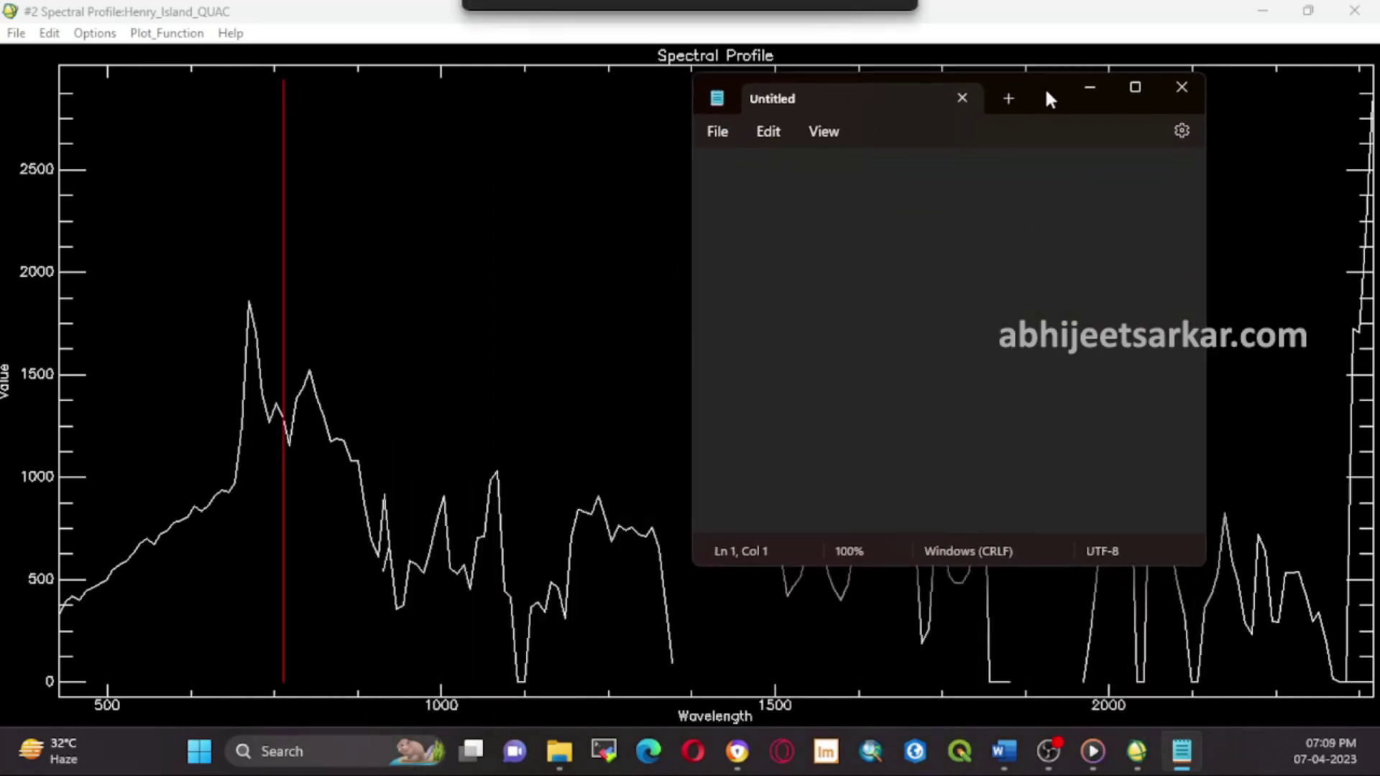
- Read the bands at the overlapping break just above 900 wavelength and record the range 77-78 in the note
{"action": "left_click_drag", "start_coordinate": [383, 567], "coordinate": [381, 567]}
{"action": "left_click", "coordinate": [1182, 752]}
{"action": "type", "text": "77-"}
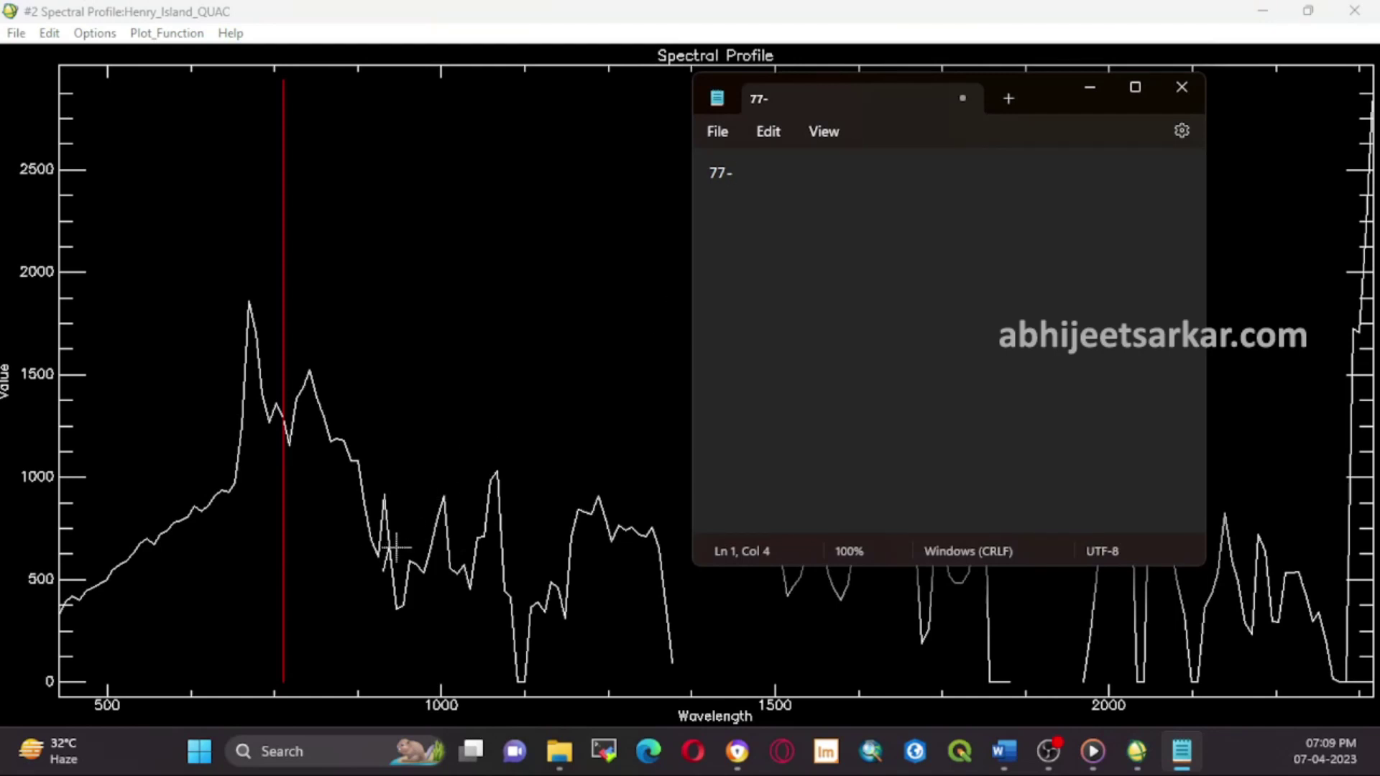
{"action": "left_click_drag", "start_coordinate": [390, 547], "coordinate": [389, 546]}
{"action": "left_click", "coordinate": [1182, 753]}
{"action": "type", "text": "7-78"}
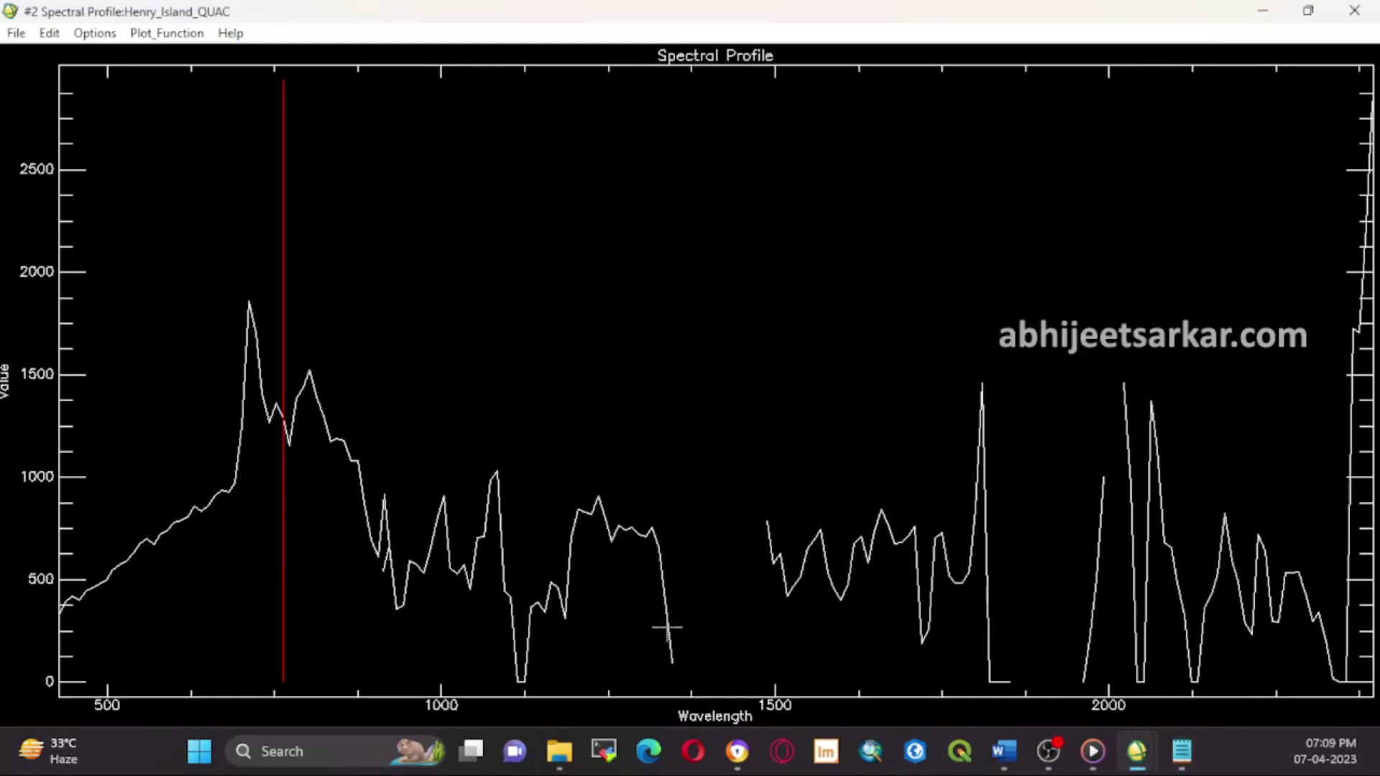
- Read the bands on both sides of the gap between about 1350 and 1490 wavelength and record 120-134 on a new line
{"action": "left_click", "coordinate": [662, 628]}
{"action": "left_click_drag", "start_coordinate": [672, 662], "coordinate": [671, 662]}
{"action": "left_click", "coordinate": [1182, 752]}
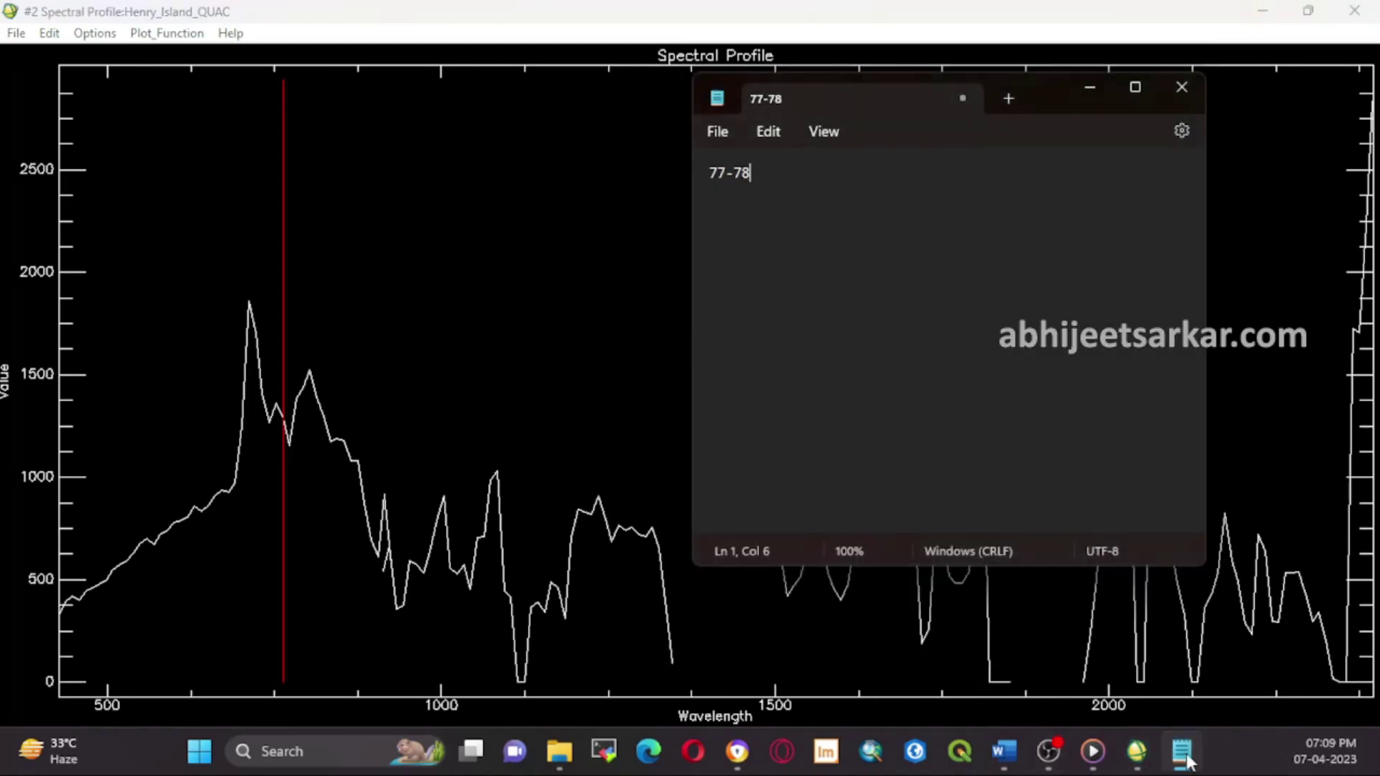
{"action": "key", "text": "Return"}
{"action": "type", "text": "120-"}
{"action": "key", "text": "alt+Tab"}
{"action": "mouse_move", "coordinate": [767, 521]}
{"action": "left_mouse_down"}
{"action": "mouse_move", "coordinate": [779, 521]}
{"action": "mouse_move", "coordinate": [767, 521]}
{"action": "left_mouse_up"}
{"action": "left_click", "coordinate": [1181, 751]}
{"action": "type", "text": "-134"}
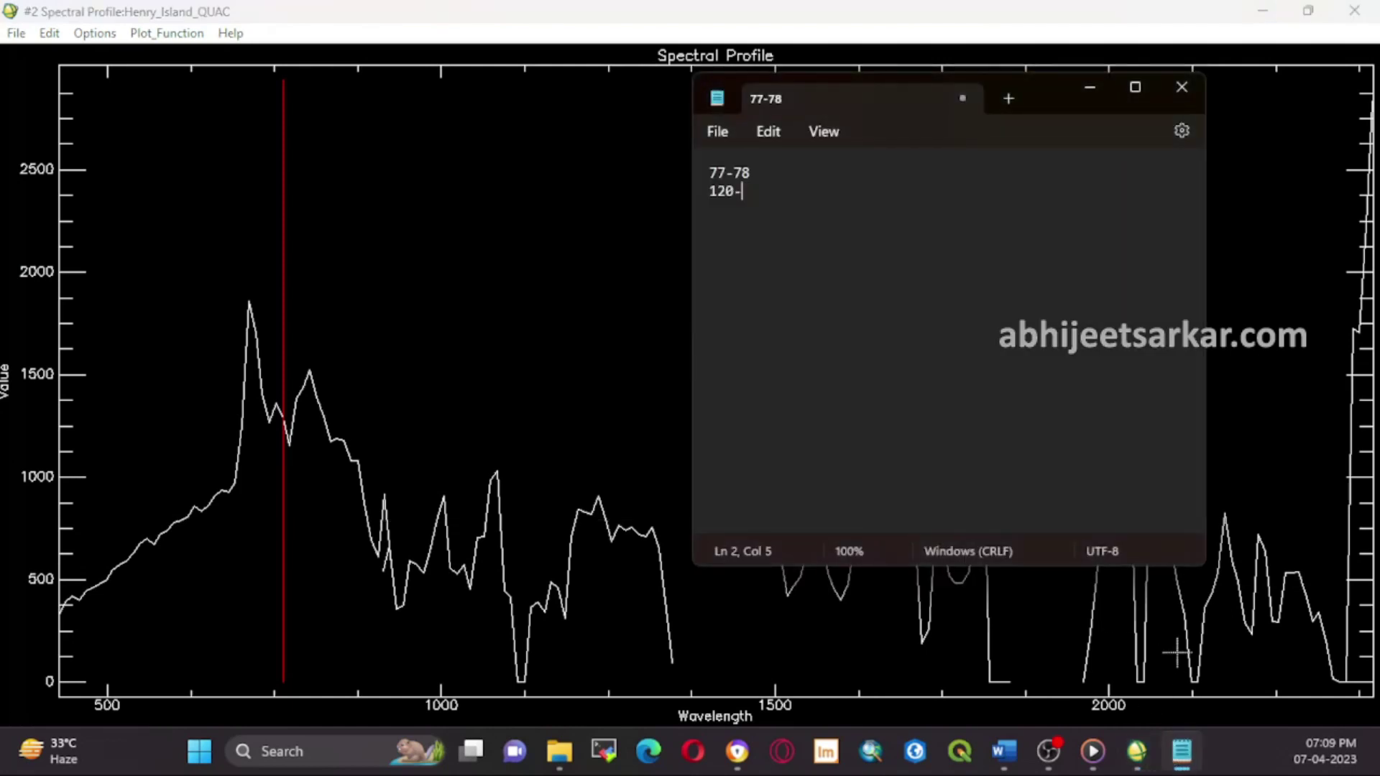
- Read the bands on both sides of the gap between about 1850 and 1960 wavelength and record 170-181 in the note
{"action": "left_click", "coordinate": [928, 627]}
{"action": "left_click", "coordinate": [1010, 681]}
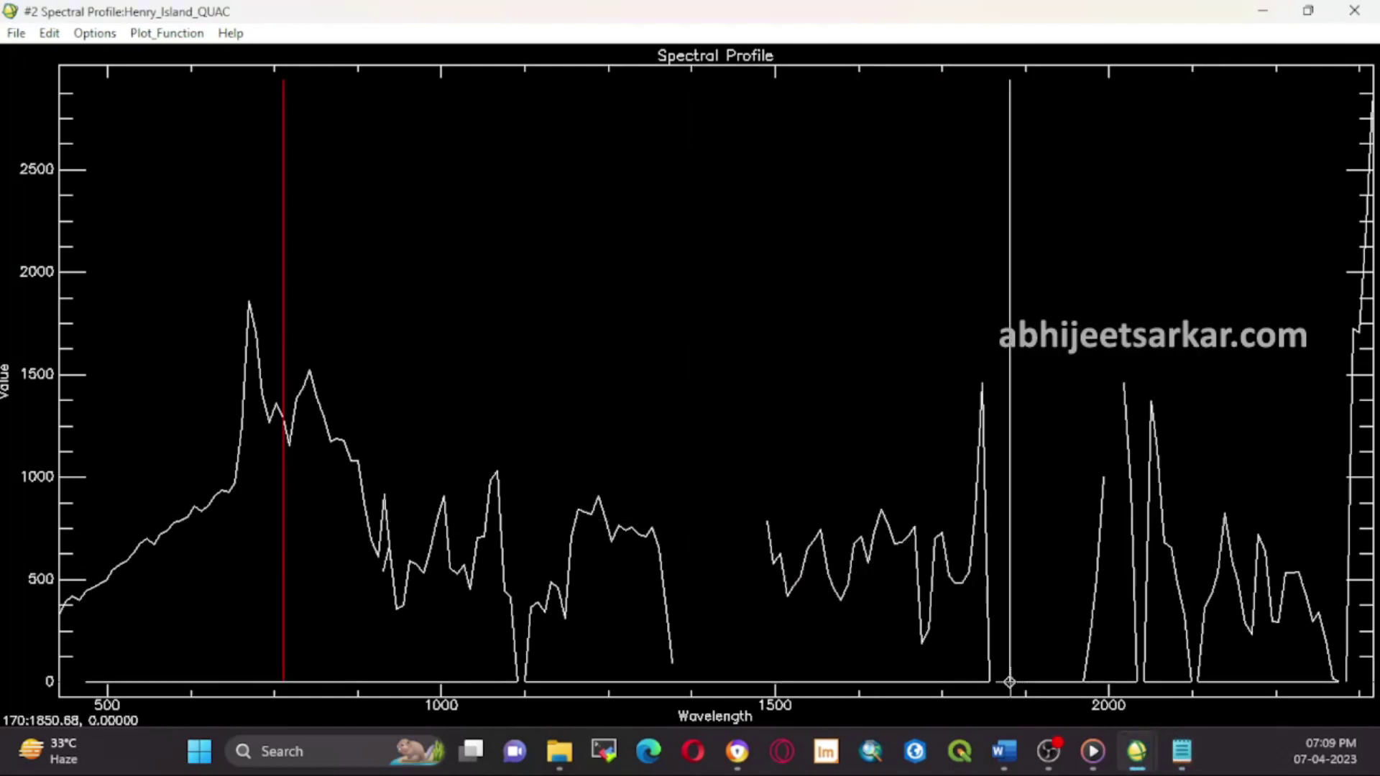
{"action": "left_click", "coordinate": [1181, 751]}
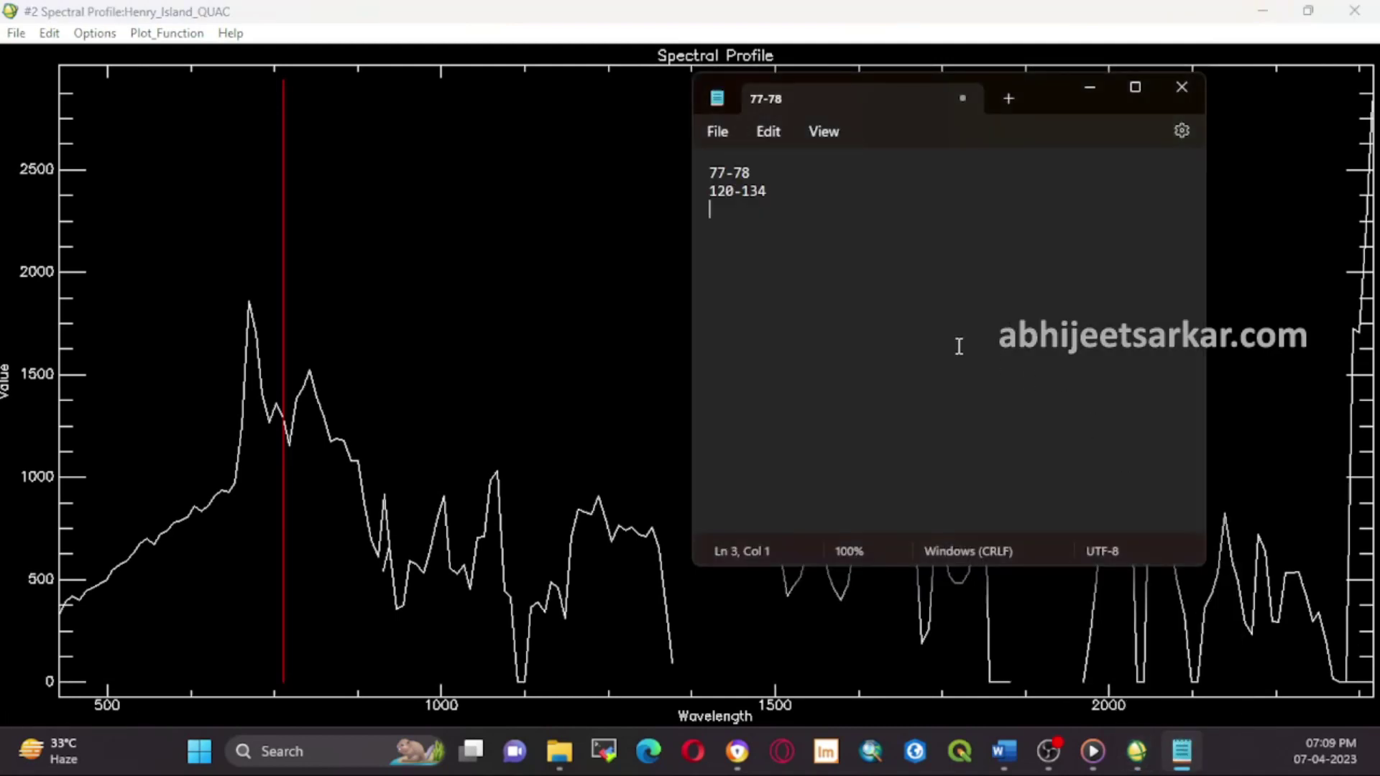
{"action": "type", "text": "170-"}
{"action": "left_click", "coordinate": [597, 482]}
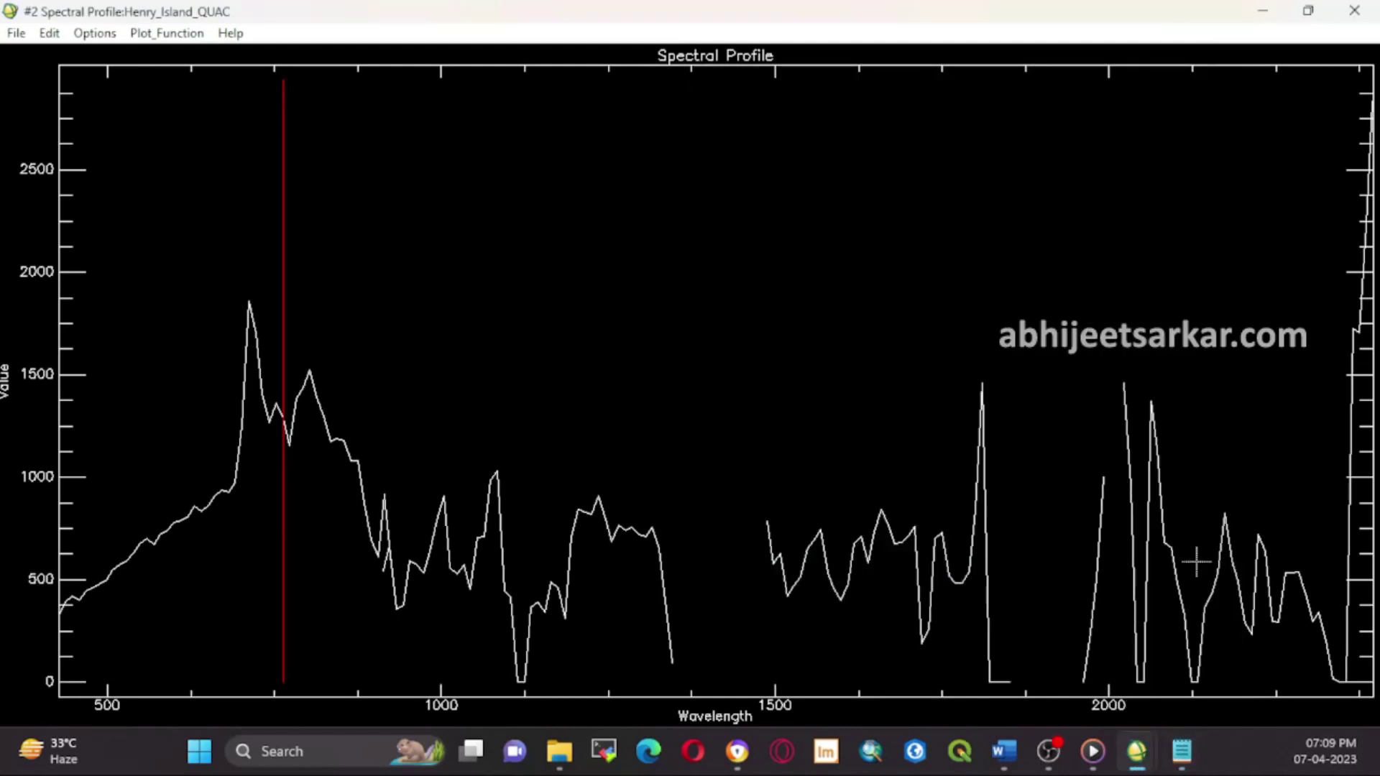
{"action": "left_click", "coordinate": [1083, 683]}
{"action": "left_click", "coordinate": [1181, 751]}
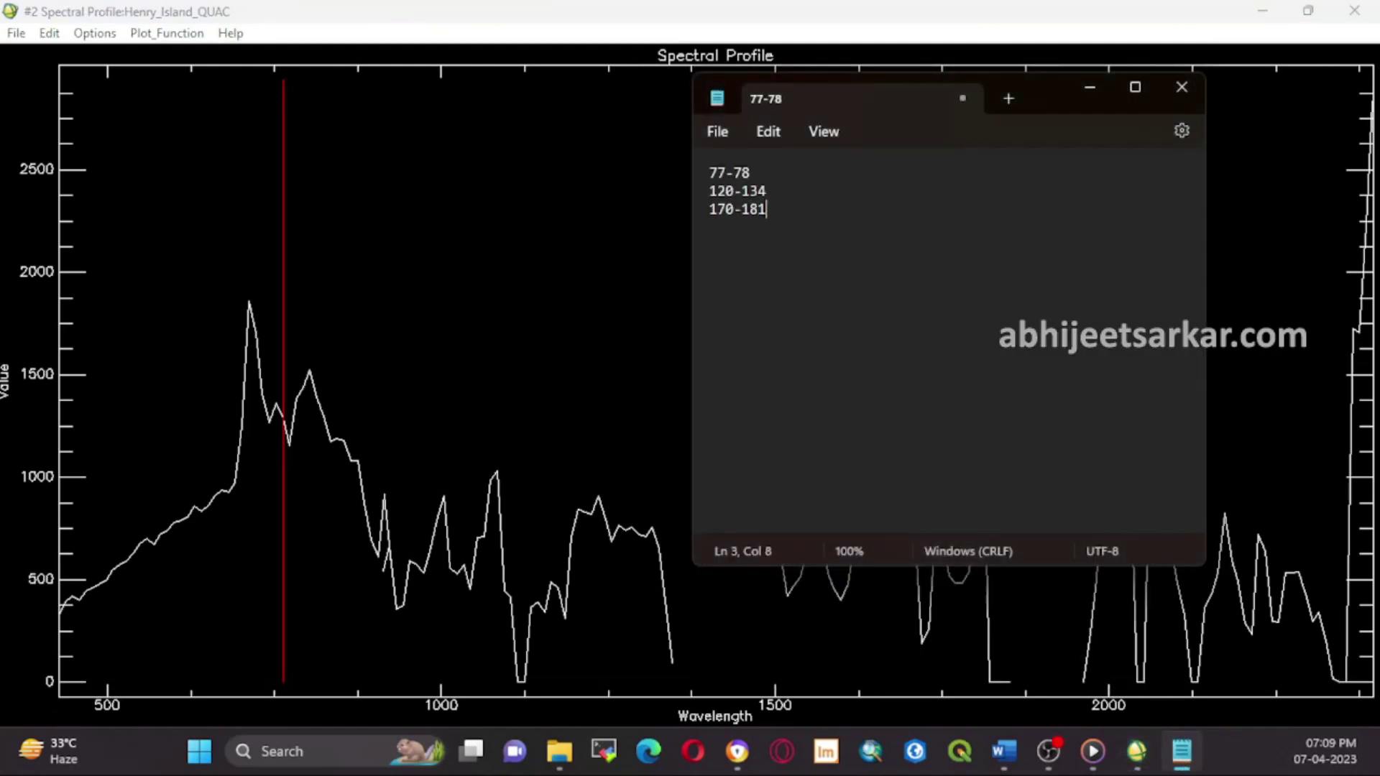
- Read the bands on both sides of the narrow gap around 2000 wavelength and record 184-187 in the note
{"action": "left_click", "coordinate": [1131, 688]}
{"action": "left_click", "coordinate": [1083, 682]}
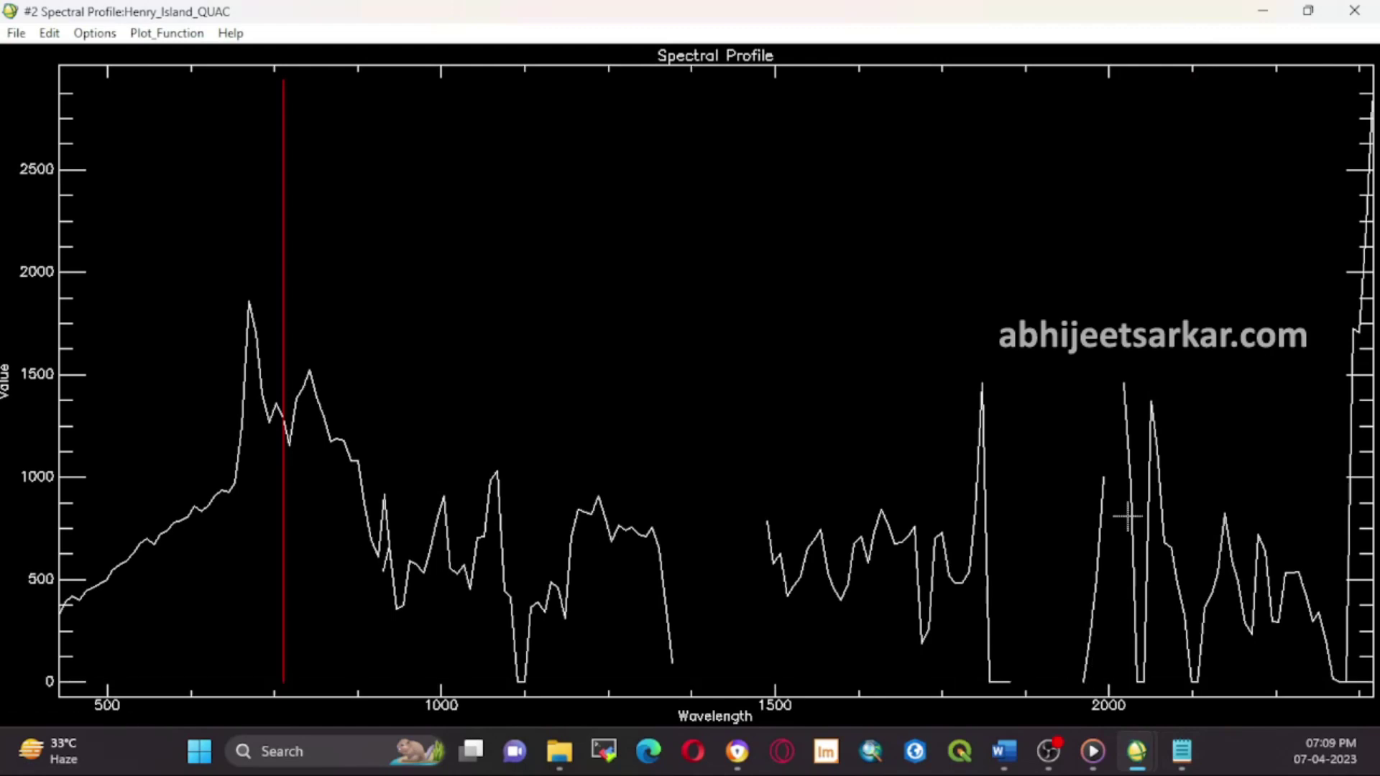
{"action": "left_click", "coordinate": [1103, 477]}
{"action": "left_click", "coordinate": [1181, 751]}
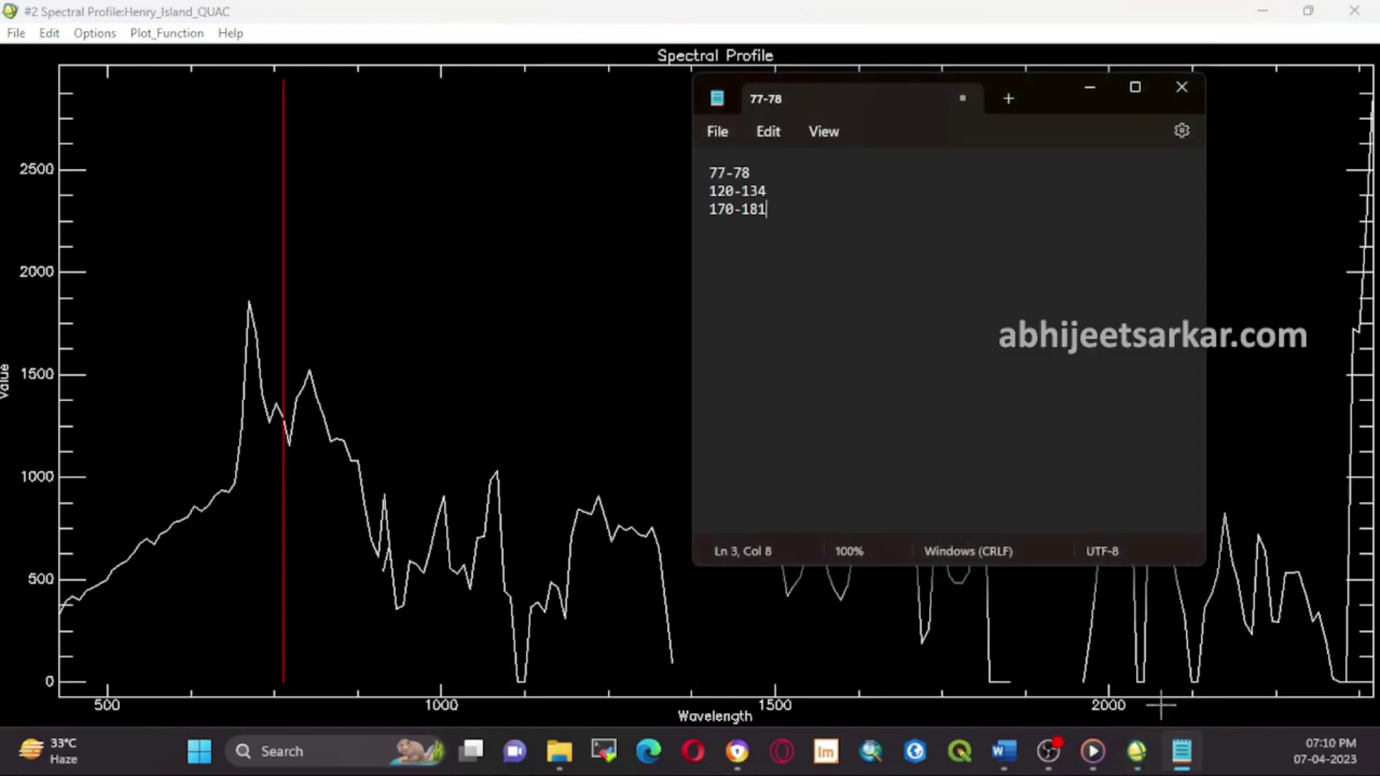
{"action": "left_click", "coordinate": [1112, 654]}
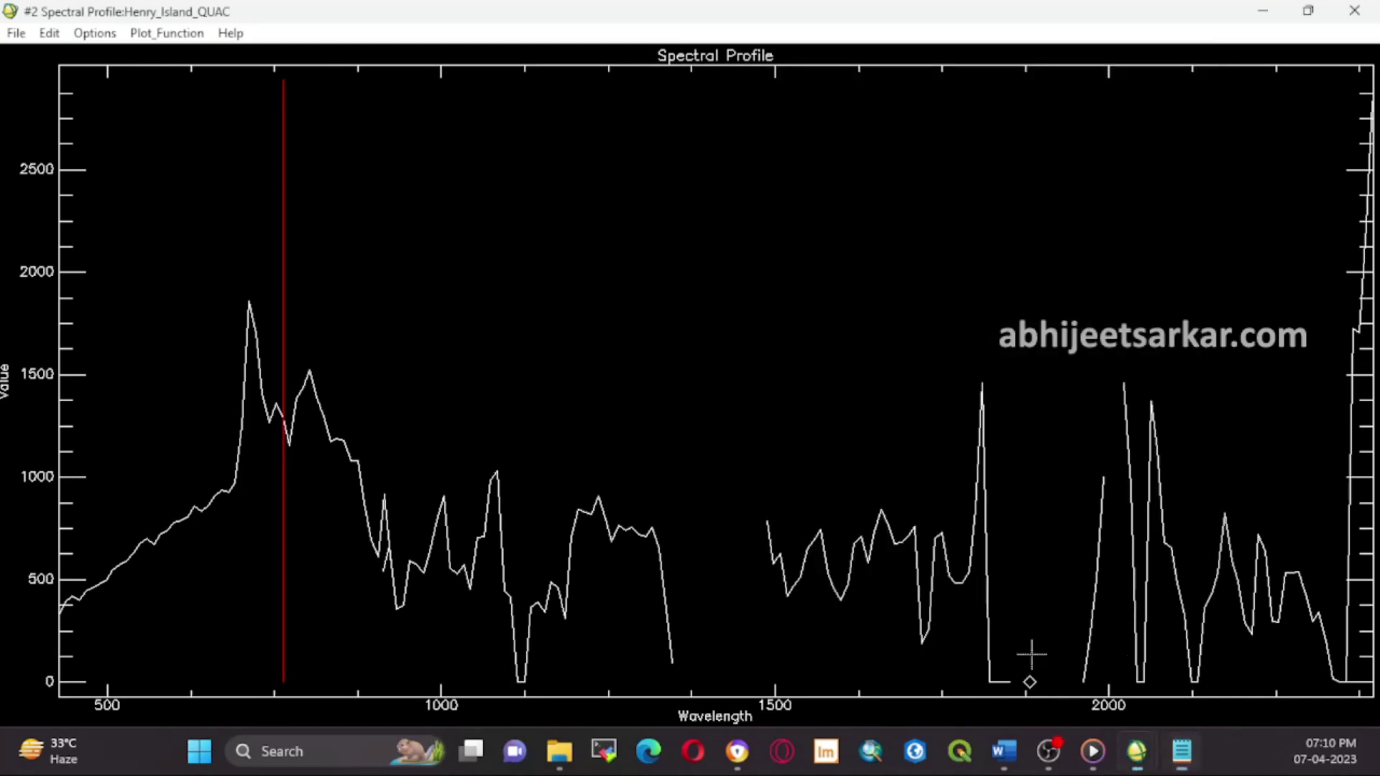
{"action": "left_click", "coordinate": [1124, 384]}
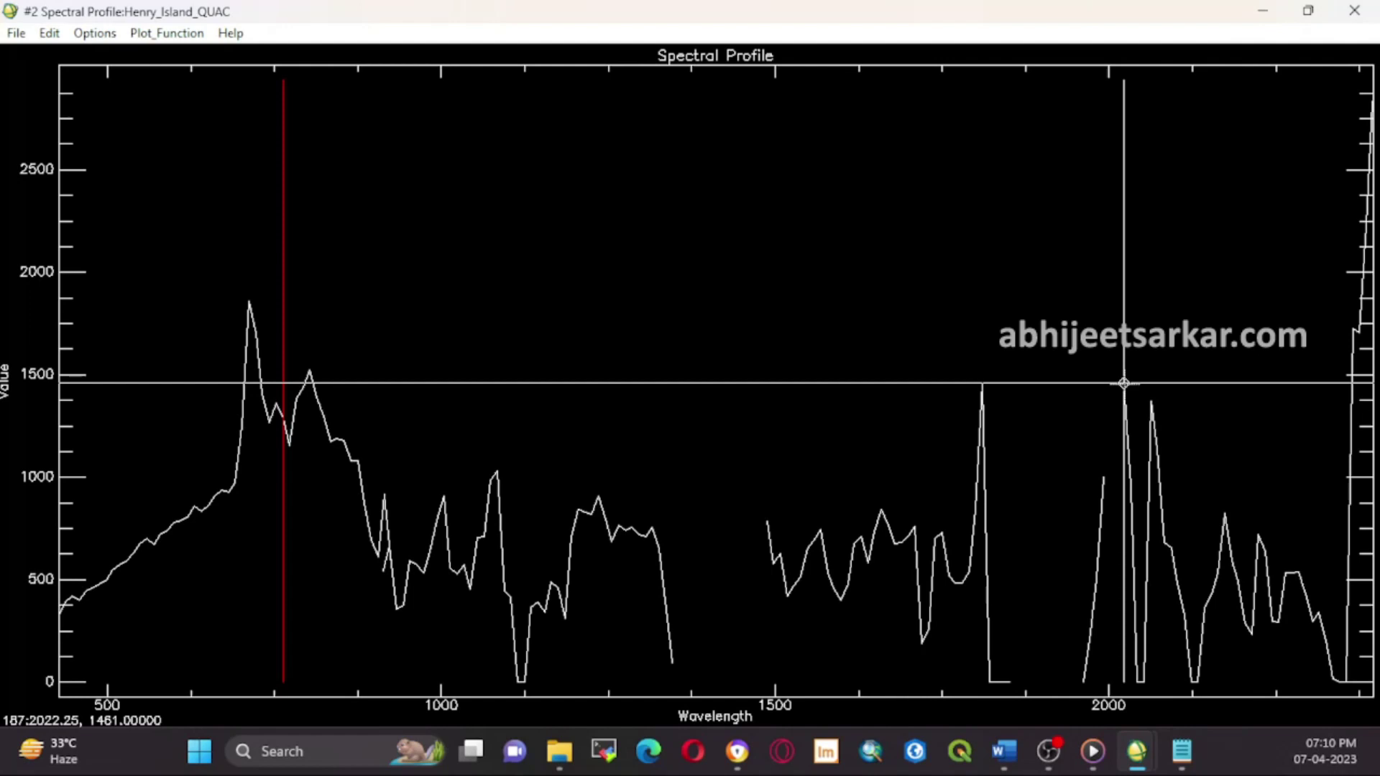
{"action": "left_click", "coordinate": [1178, 758]}
{"action": "left_click", "coordinate": [1176, 761]}
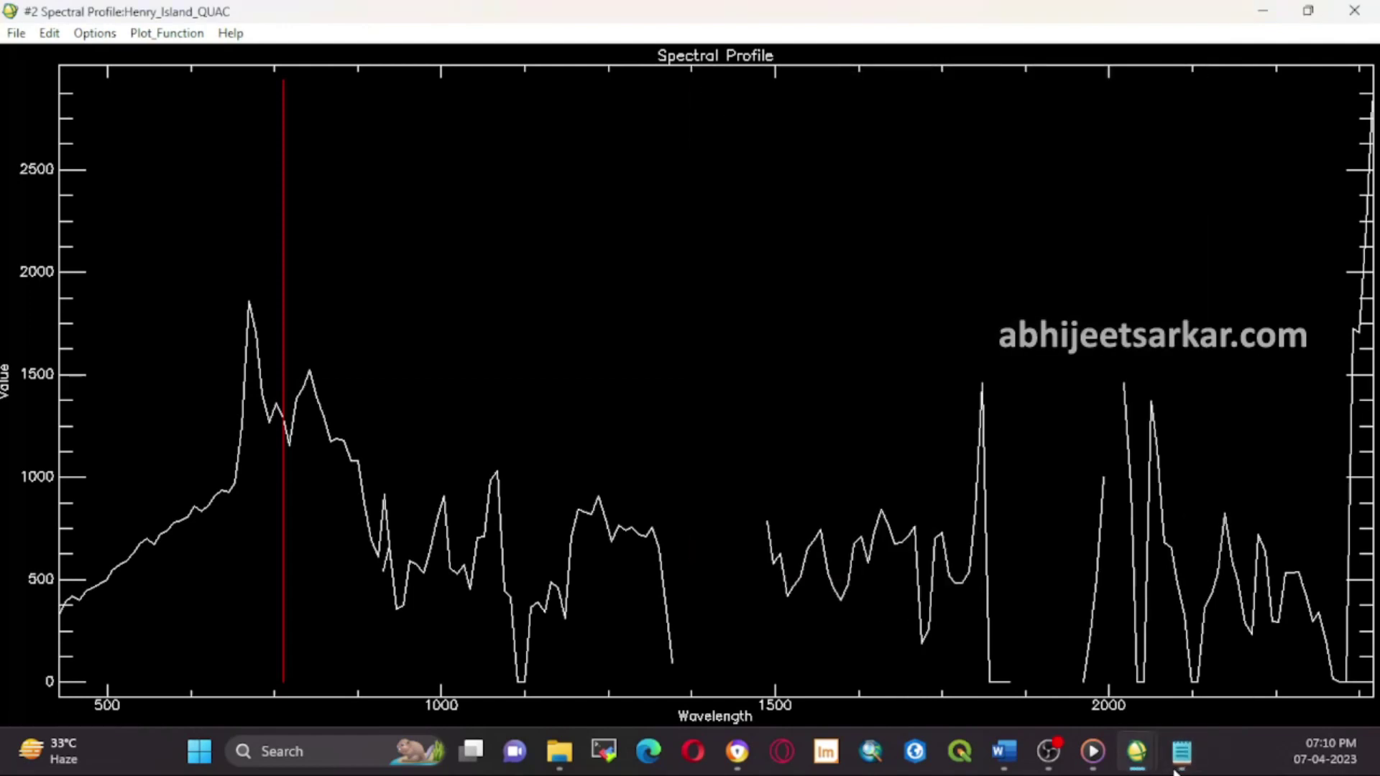
{"action": "left_click", "coordinate": [1176, 761]}
{"action": "type", "text": "187"}
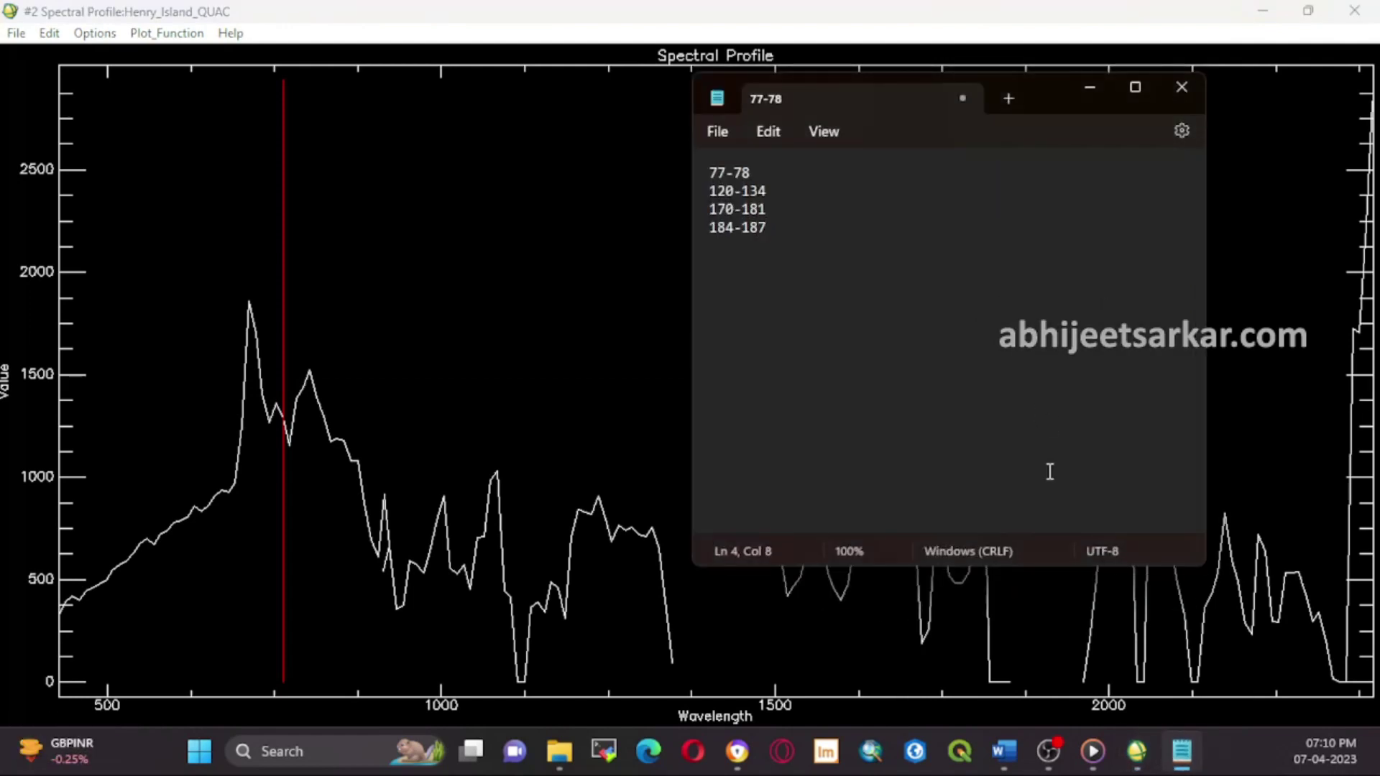
- Start Resize Data with Henry_Island_QUAC as the input file, keeping the band notes visible beside the dialog
{"action": "left_click", "coordinate": [1308, 10]}
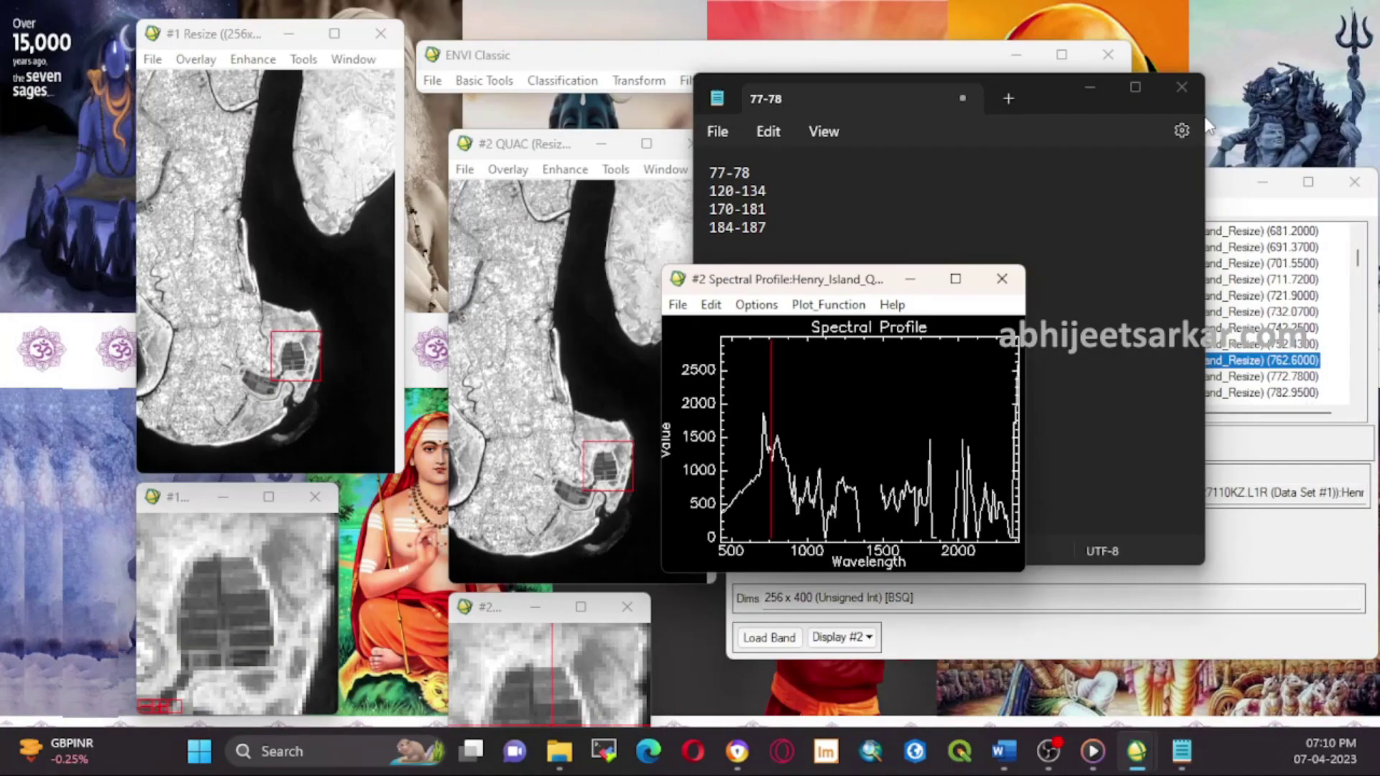
{"action": "left_click_drag", "start_coordinate": [1072, 110], "coordinate": [1231, 171]}
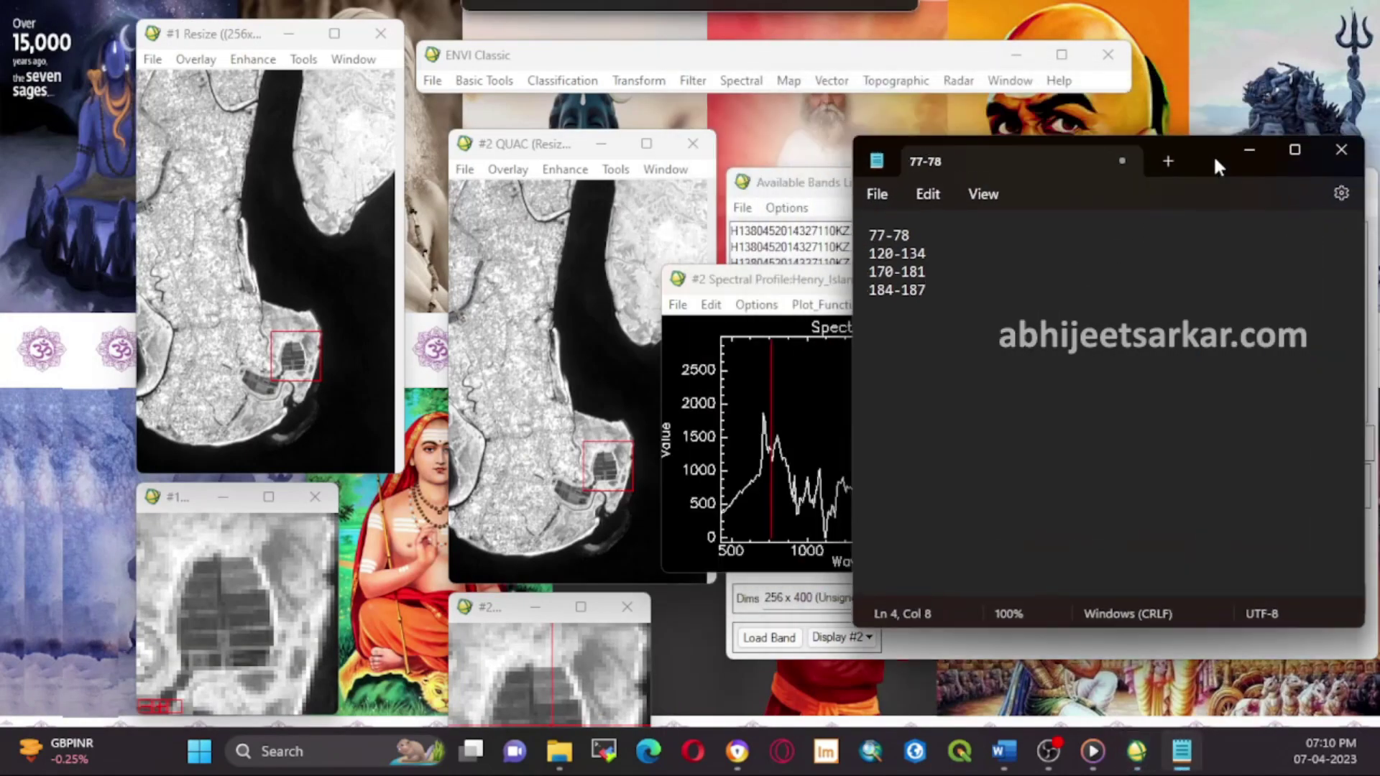
{"action": "left_click", "coordinate": [505, 84]}
{"action": "left_click", "coordinate": [516, 105]}
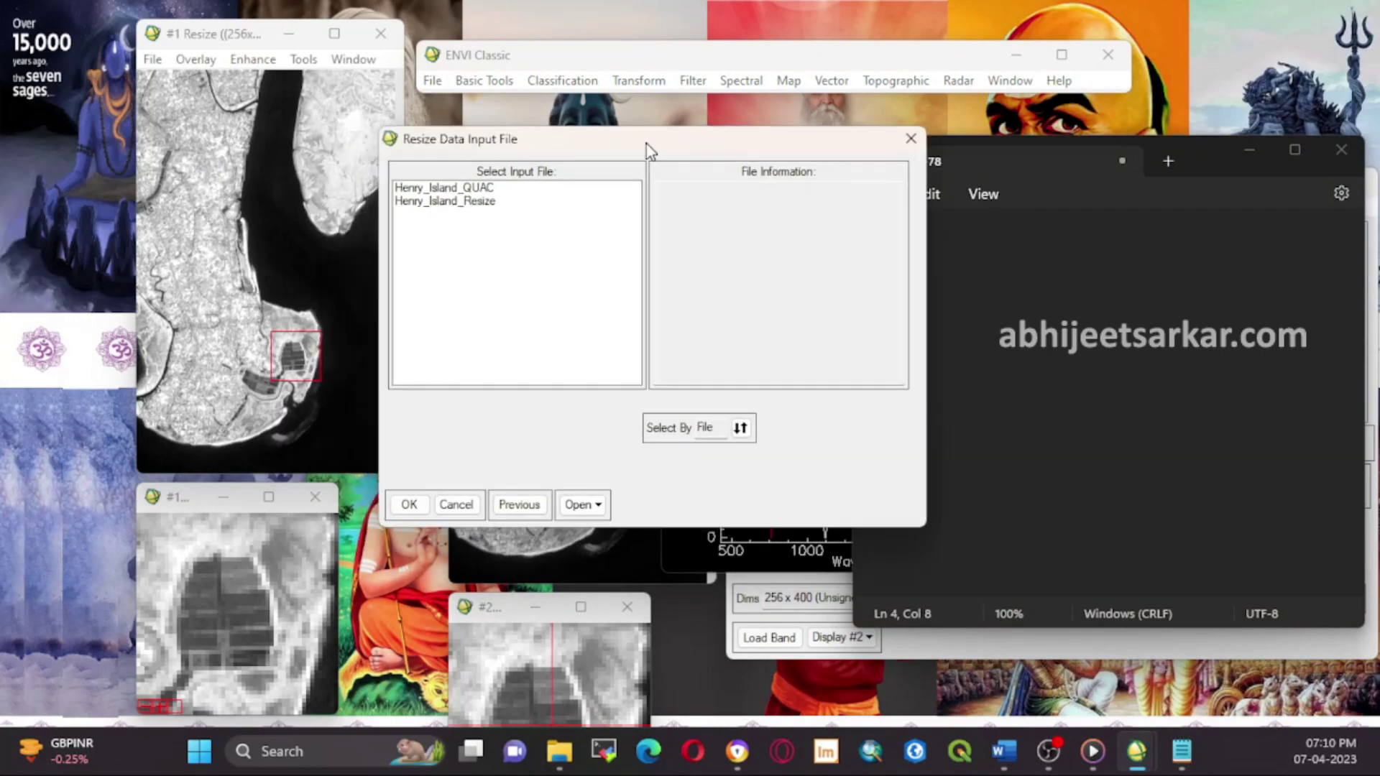
{"action": "left_click_drag", "start_coordinate": [646, 144], "coordinate": [566, 114]}
{"action": "left_click", "coordinate": [428, 153]}
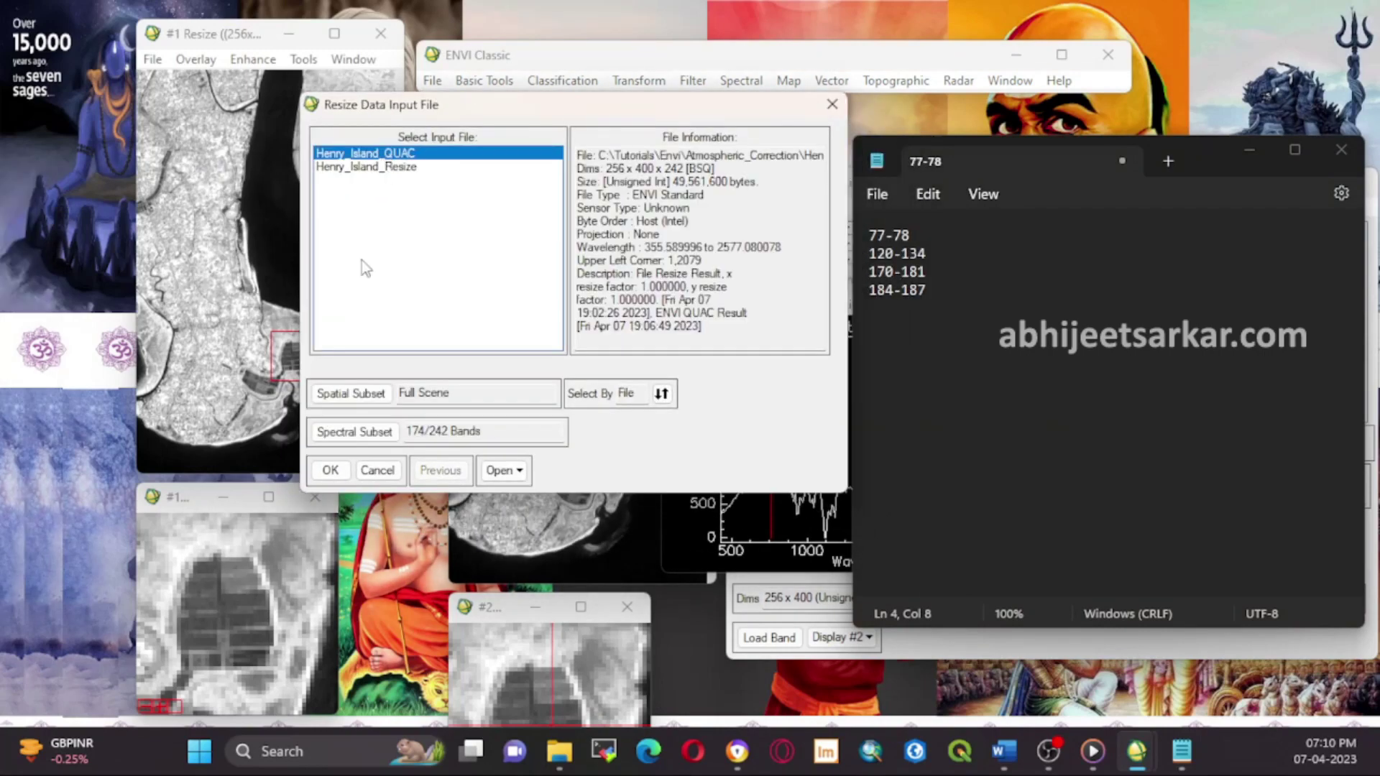
- Open the spectral subset of Henry_Island_QUAC and exclude bands 77 and 78 from the selected bands
{"action": "left_click", "coordinate": [354, 431]}
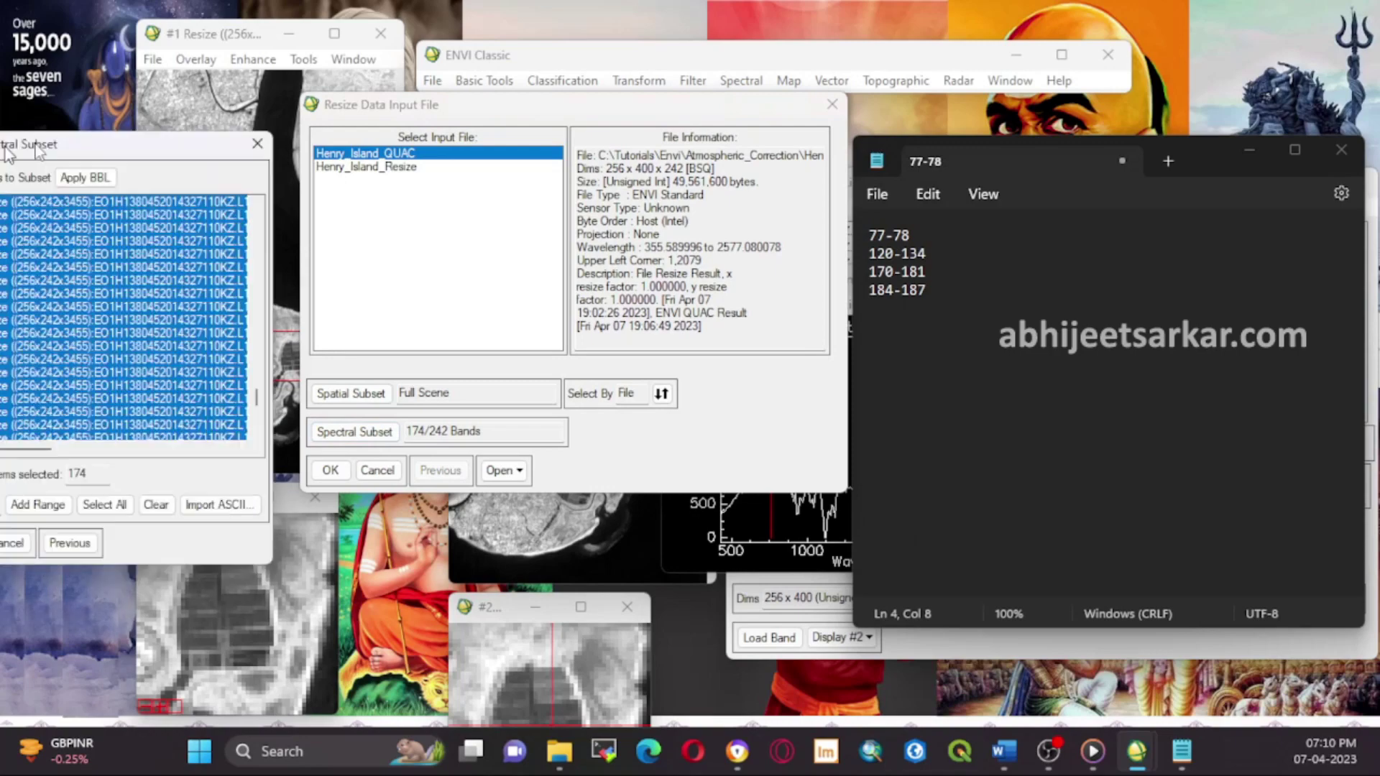
{"action": "left_click_drag", "start_coordinate": [43, 131], "coordinate": [483, 142]}
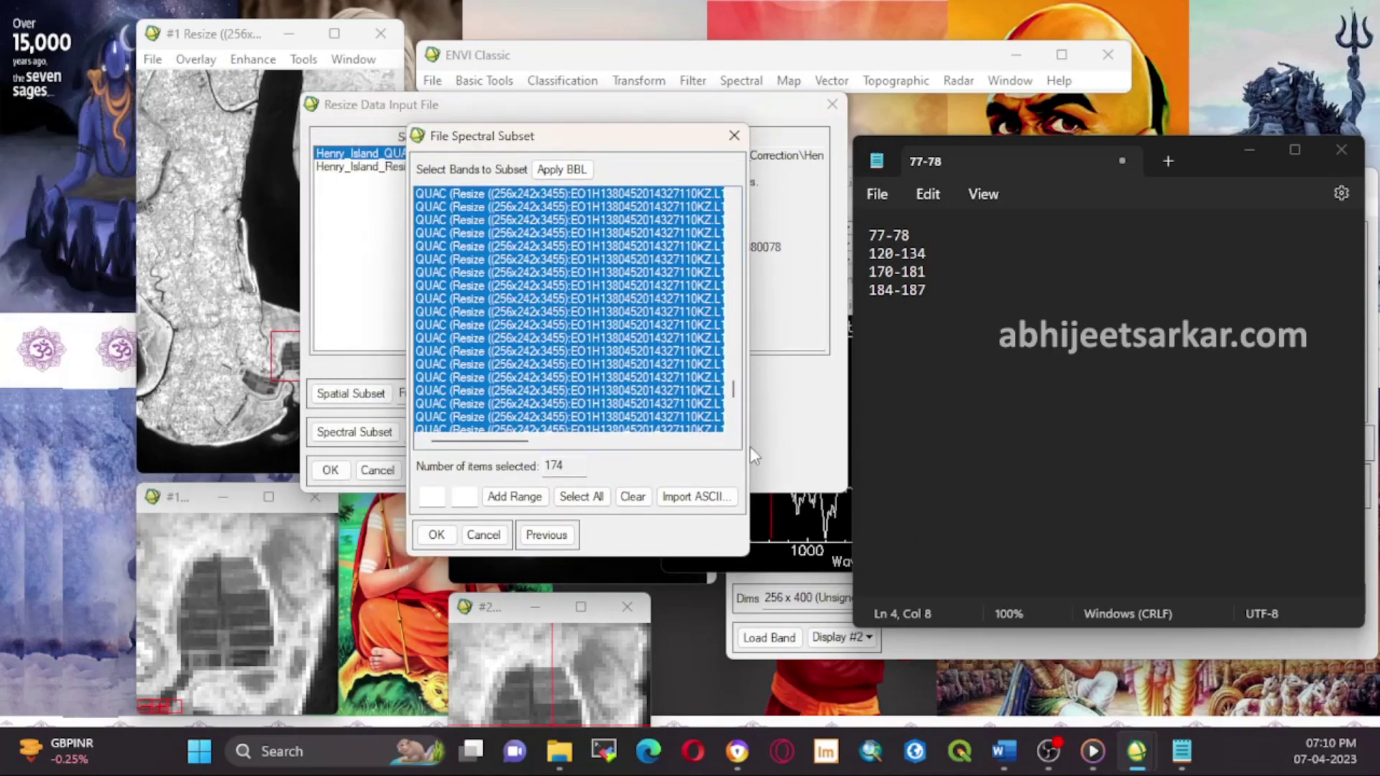
{"action": "left_click_drag", "start_coordinate": [512, 441], "coordinate": [582, 442]}
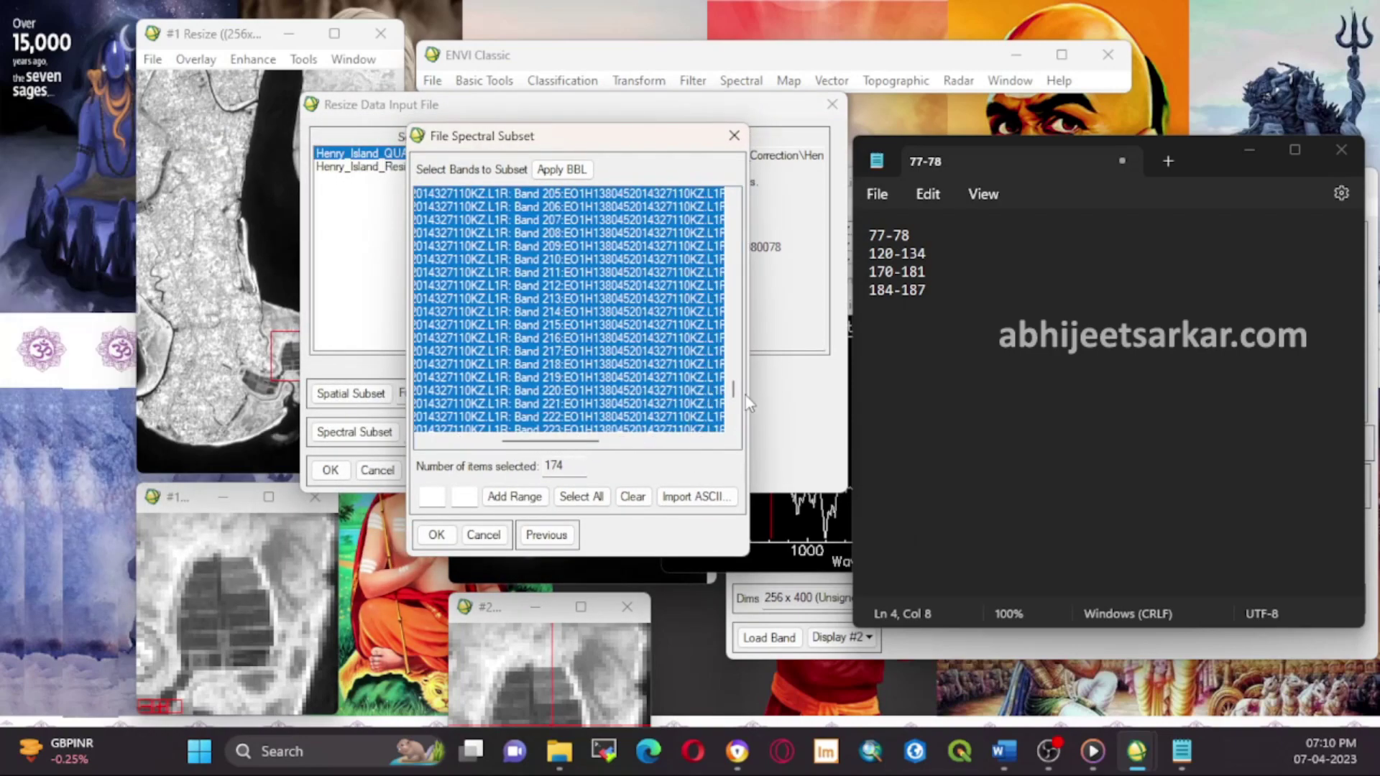
{"action": "left_click_drag", "start_coordinate": [743, 393], "coordinate": [742, 271]}
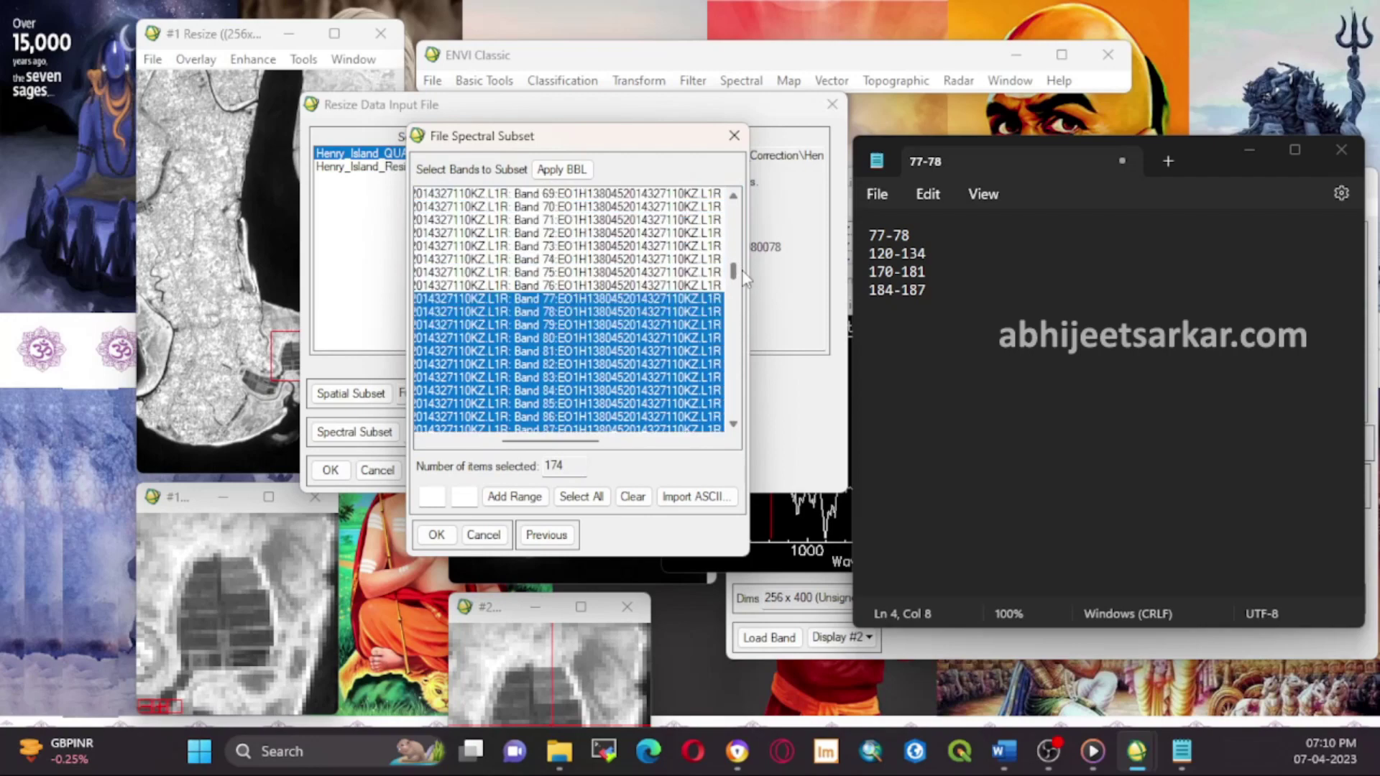
{"action": "left_click", "coordinate": [563, 298]}
{"action": "left_click", "coordinate": [563, 312]}
- Exclude bands 120, 123 and 134 from the spectral subset
{"action": "left_click_drag", "start_coordinate": [733, 276], "coordinate": [740, 310]}
{"action": "left_click", "coordinate": [566, 311]}
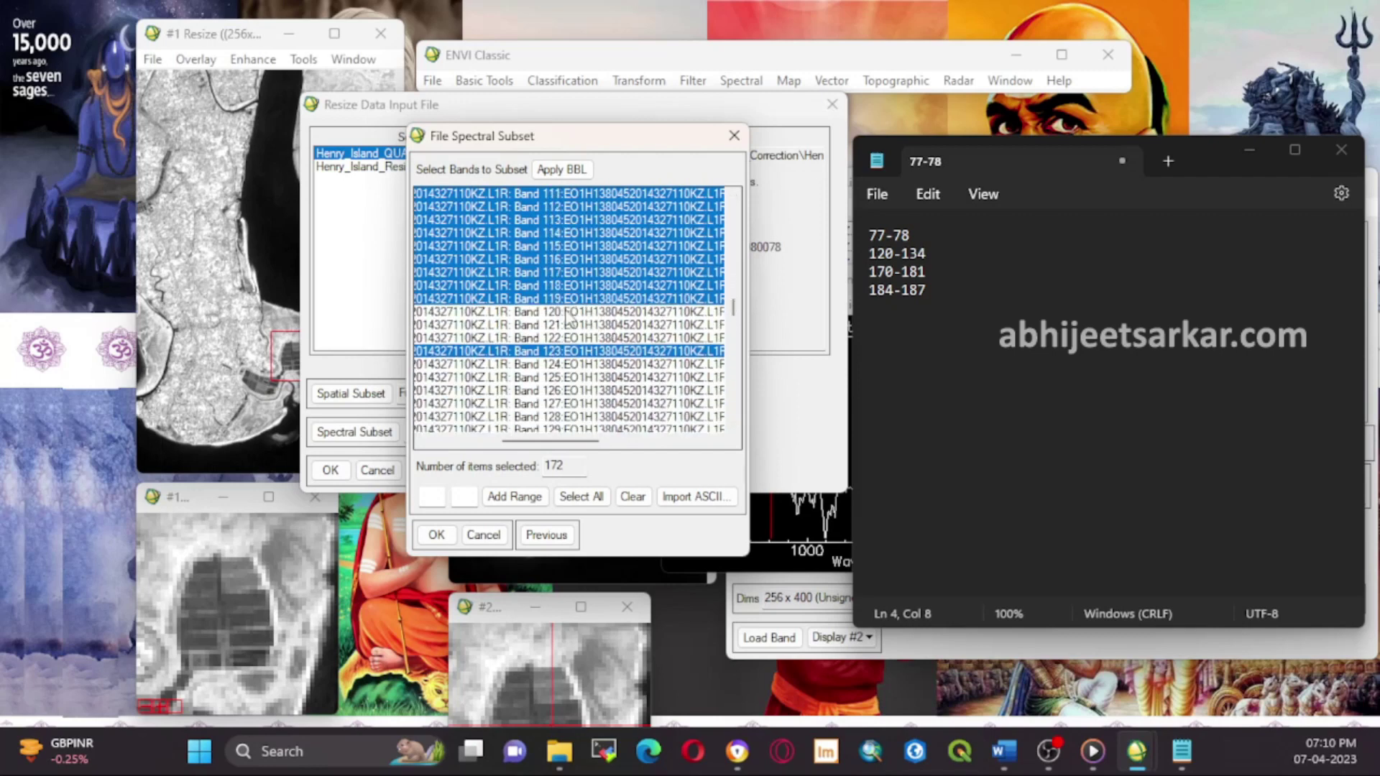
{"action": "left_click", "coordinate": [546, 352]}
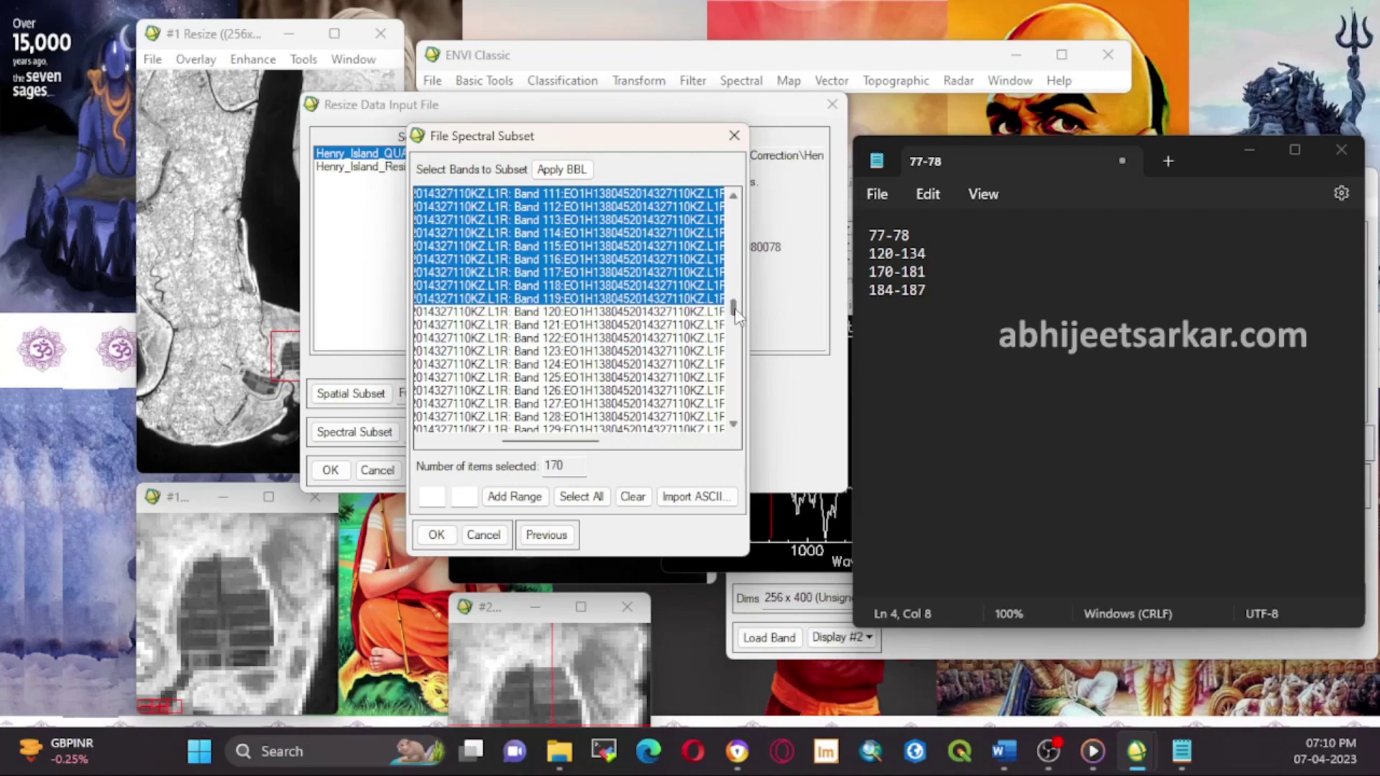
{"action": "left_click_drag", "start_coordinate": [738, 316], "coordinate": [738, 329]}
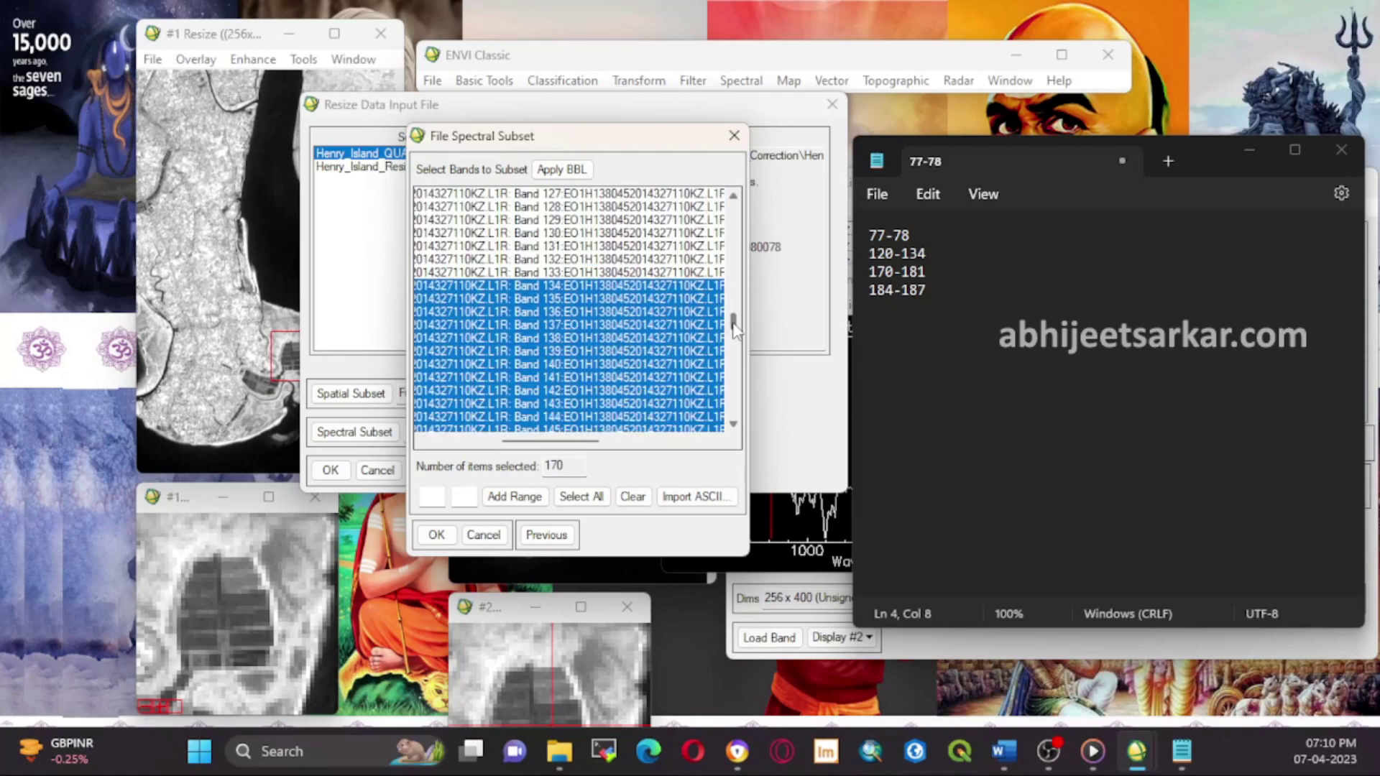
{"action": "left_click", "coordinate": [516, 287]}
- Exclude bands 170 and 181 from the spectral subset
{"action": "scroll", "coordinate": [575, 309], "scroll_direction": "down", "scroll_amount": 7}
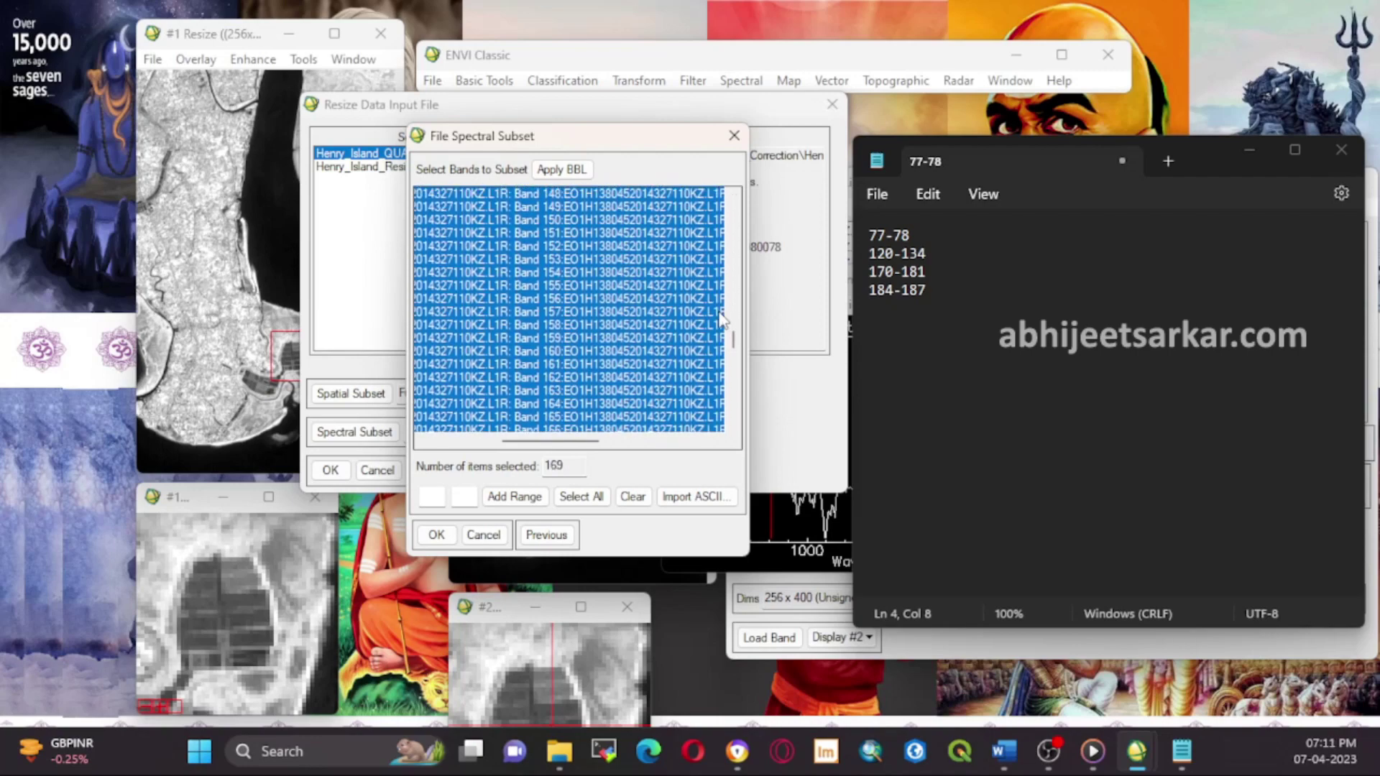
{"action": "scroll", "coordinate": [719, 317], "scroll_direction": "down", "scroll_amount": 5}
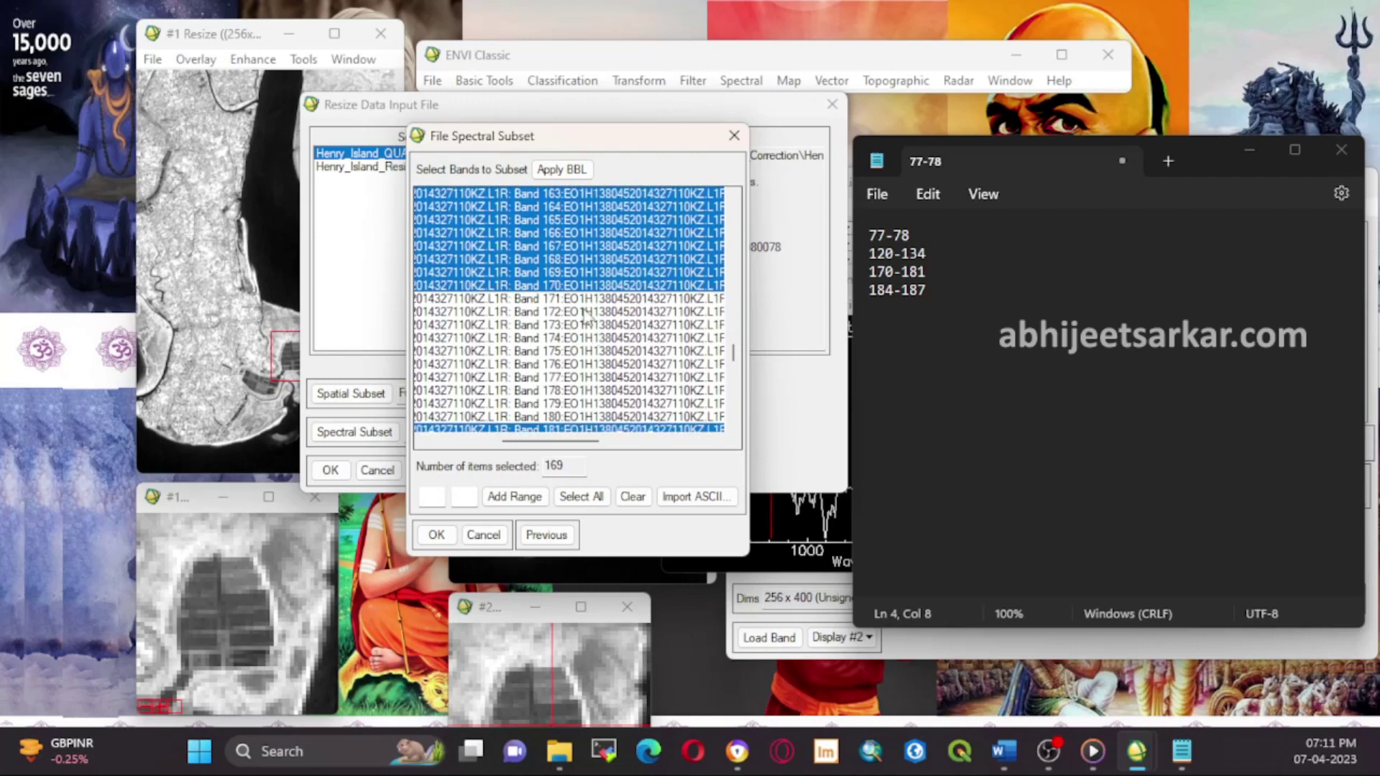
{"action": "left_click", "coordinate": [564, 288]}
{"action": "scroll", "coordinate": [567, 302], "scroll_direction": "down", "scroll_amount": 3}
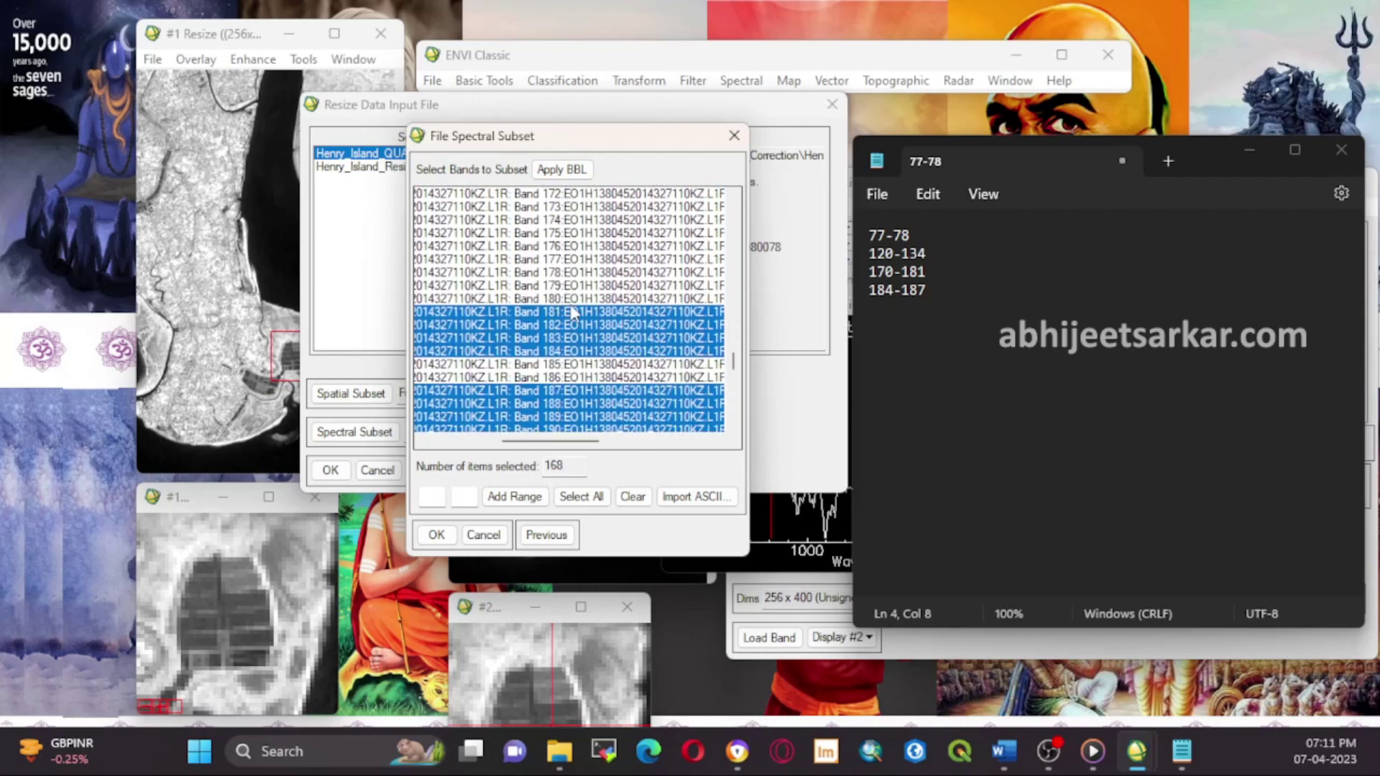
{"action": "left_click", "coordinate": [554, 312]}
- Exclude bands 184 and 187, accept the spectral subset and continue to the resize parameters
{"action": "scroll", "coordinate": [654, 370], "scroll_direction": "down", "scroll_amount": 1}
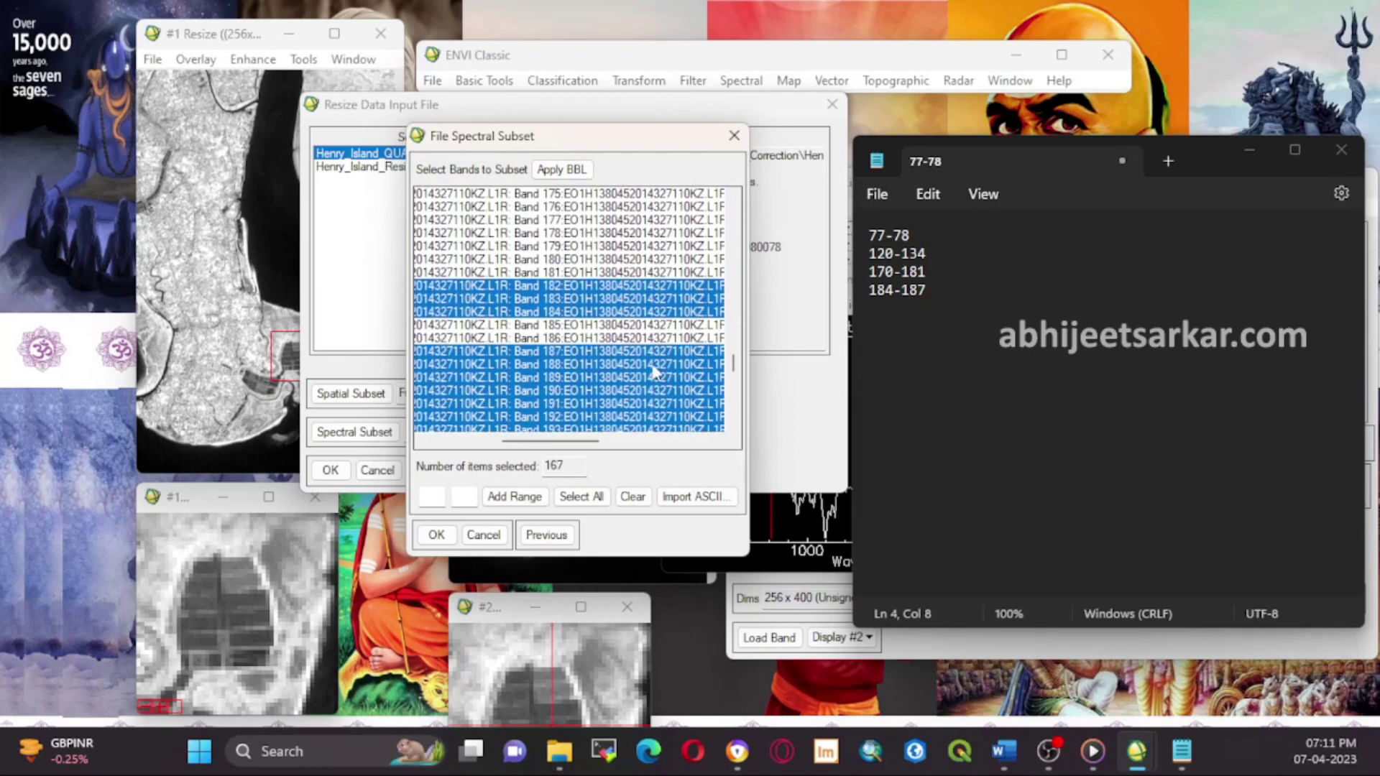
{"action": "left_click", "coordinate": [559, 313]}
{"action": "left_click", "coordinate": [555, 351]}
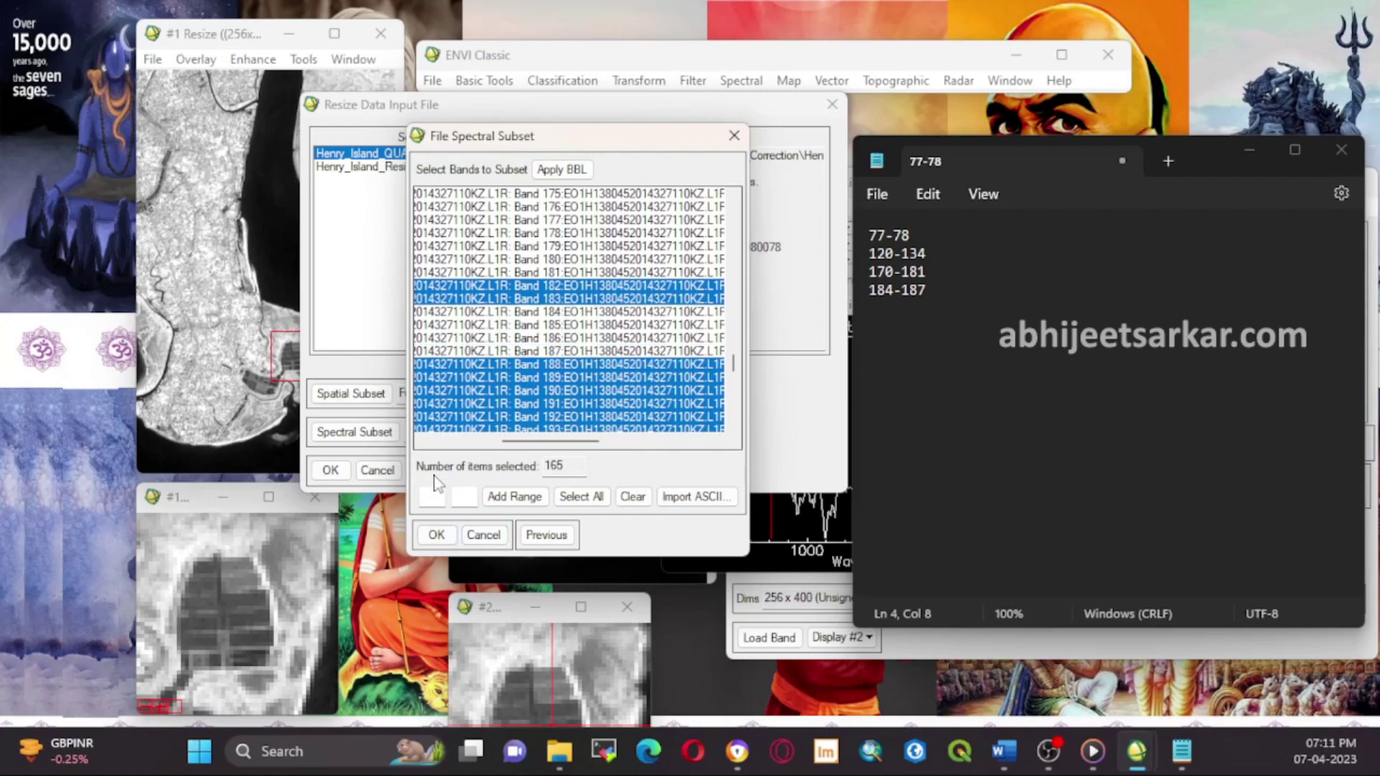
{"action": "left_click", "coordinate": [436, 535]}
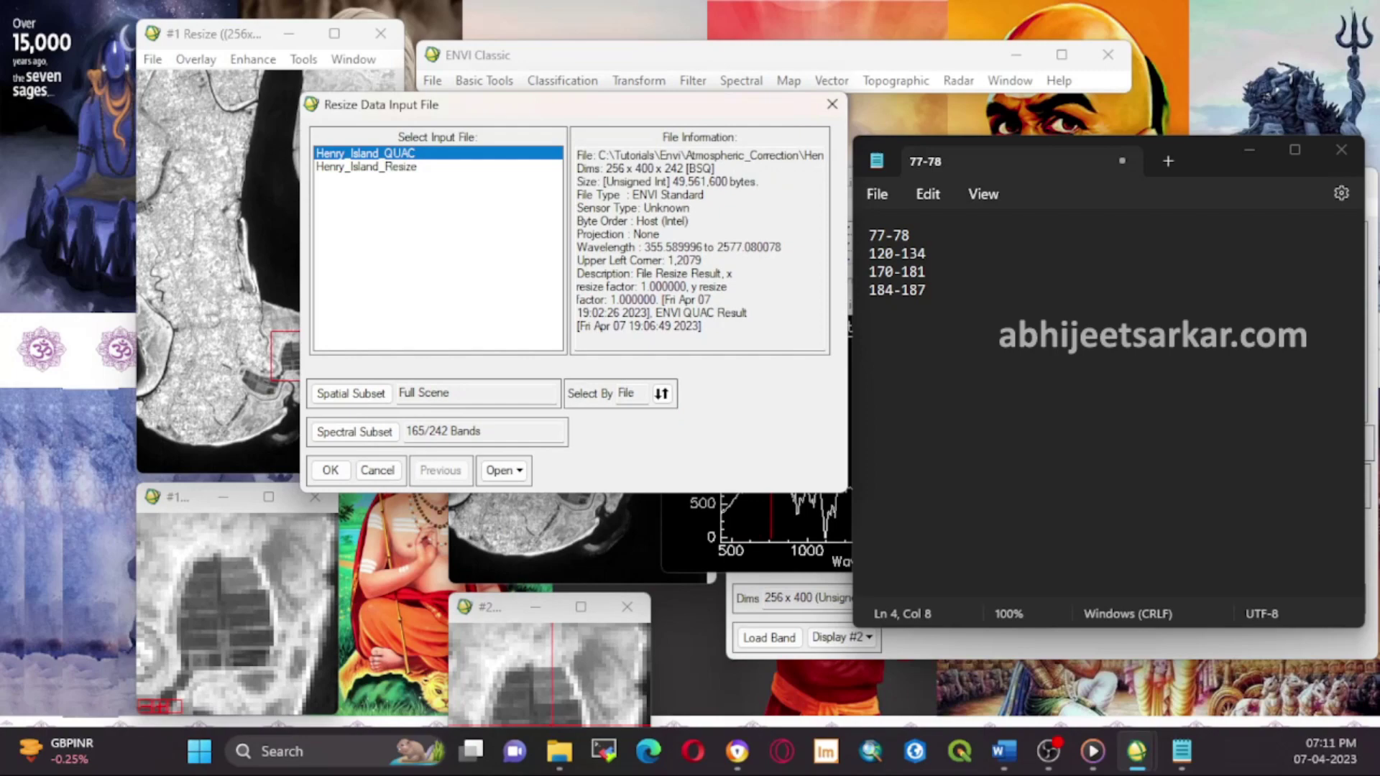
{"action": "left_click", "coordinate": [330, 470]}
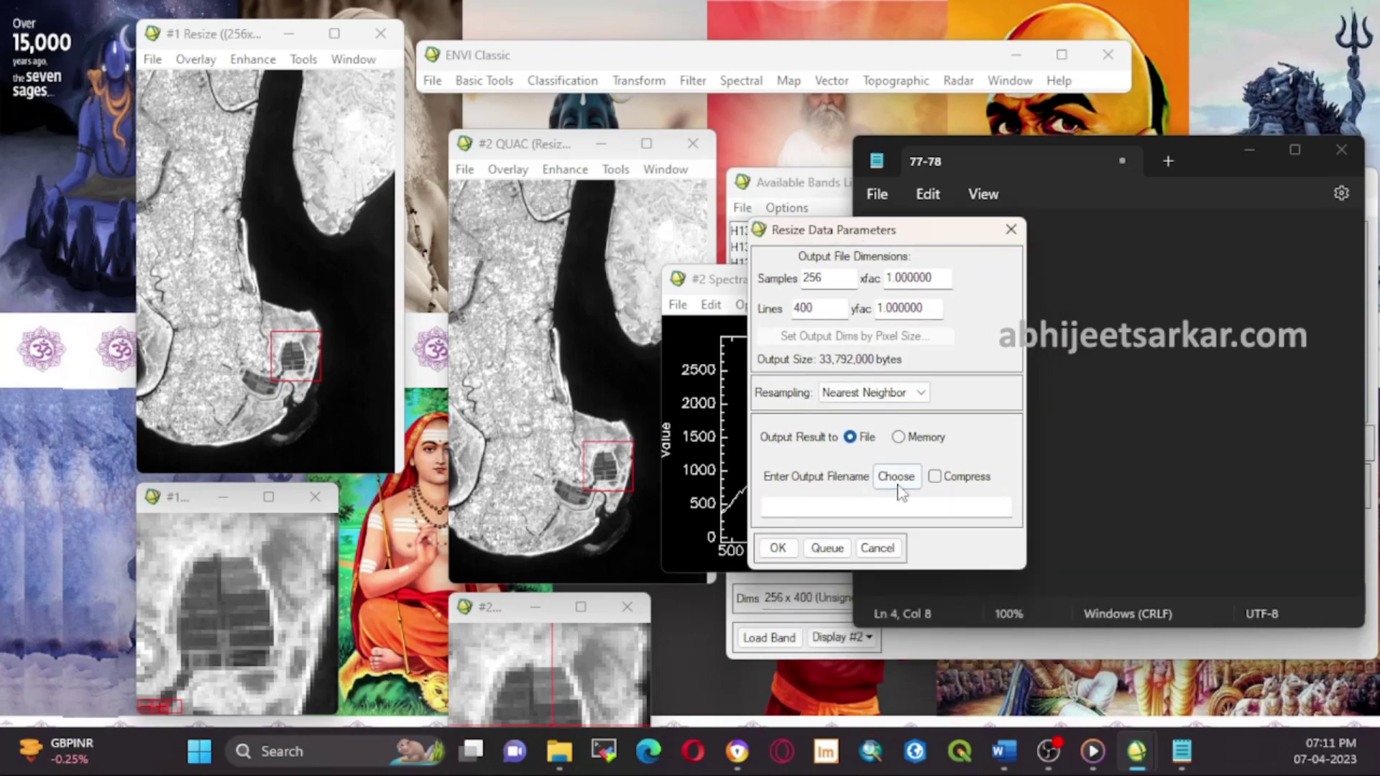
- For the output file location, create a folder named Bad_Band_Remove inside Henry_Island and open it
{"action": "left_click", "coordinate": [899, 476]}
{"action": "left_click", "coordinate": [916, 266]}
{"action": "scroll", "coordinate": [1068, 503], "scroll_direction": "down", "scroll_amount": 1}
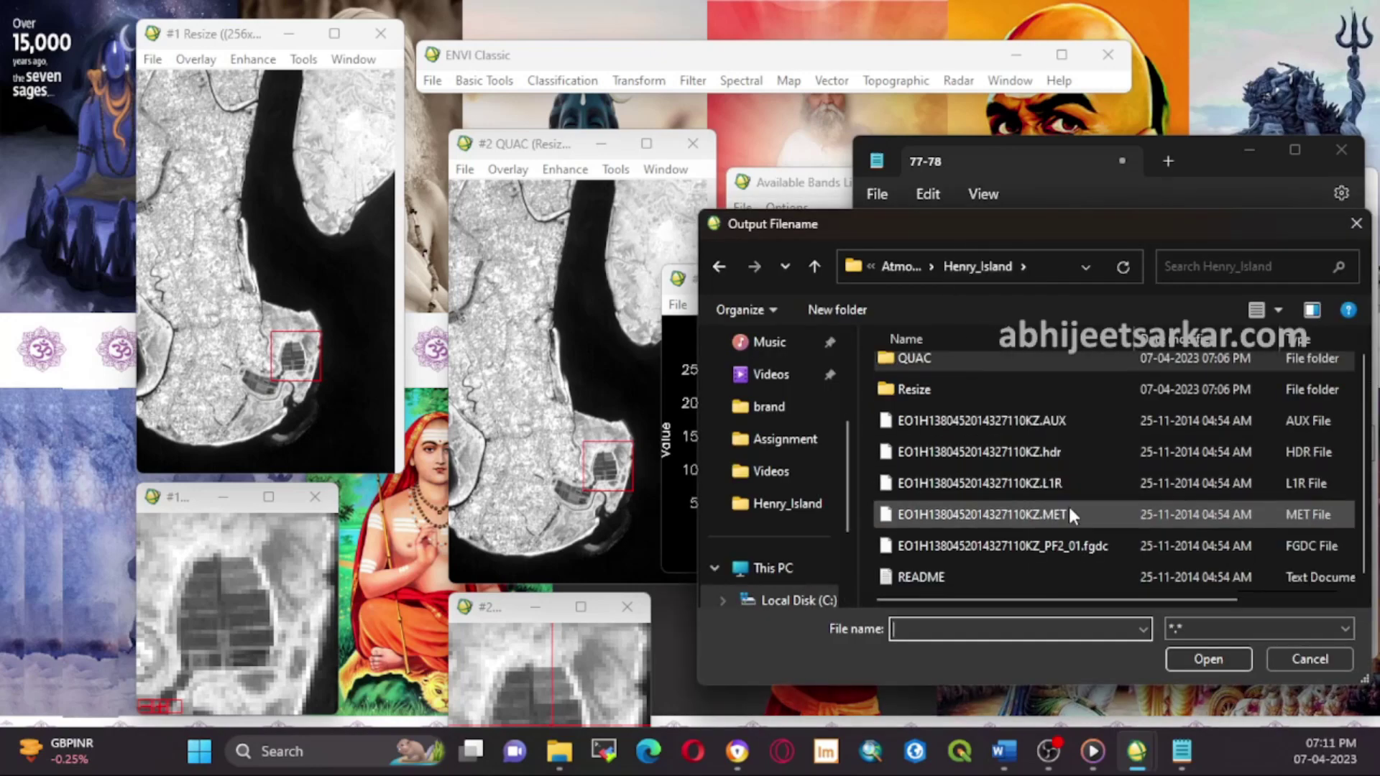
{"action": "right_click", "coordinate": [1029, 575]}
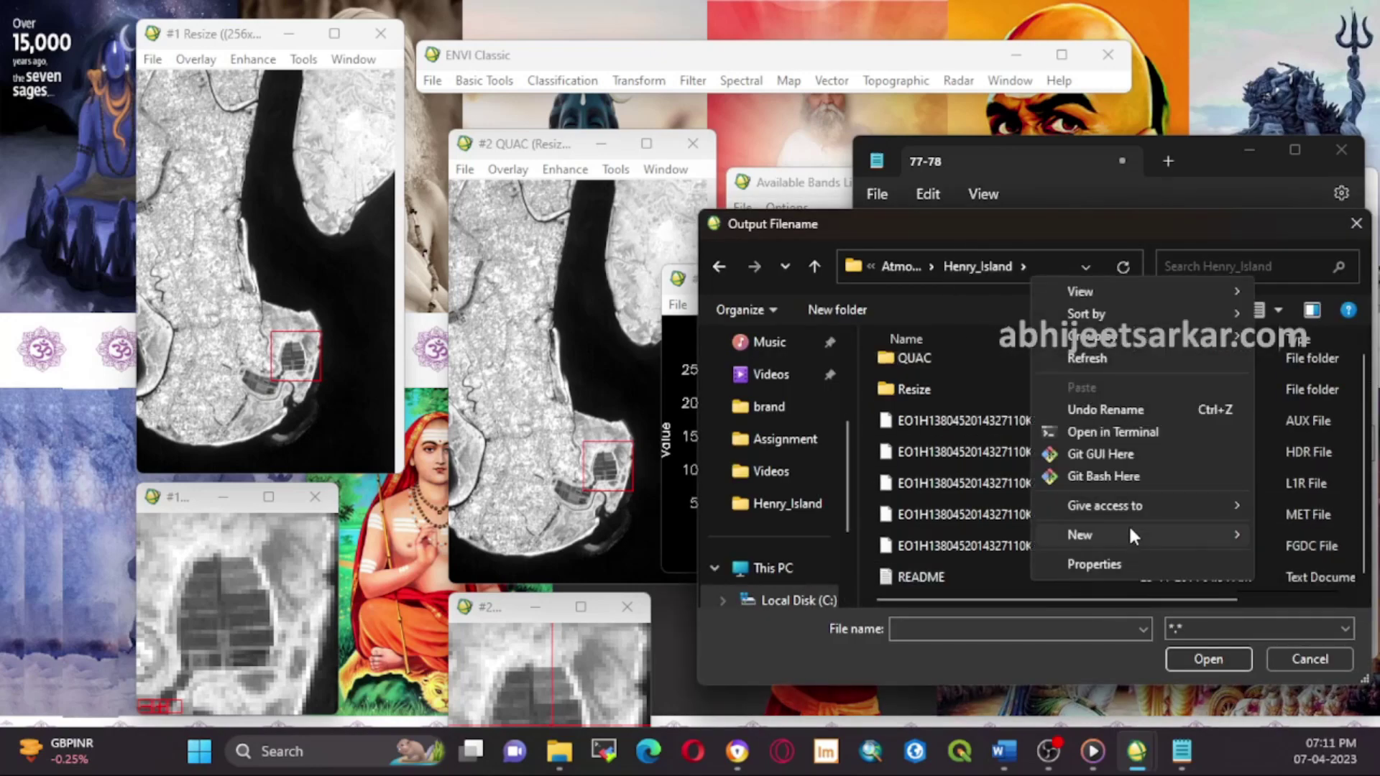
{"action": "mouse_move", "coordinate": [1128, 532]}
{"action": "left_click", "coordinate": [817, 284]}
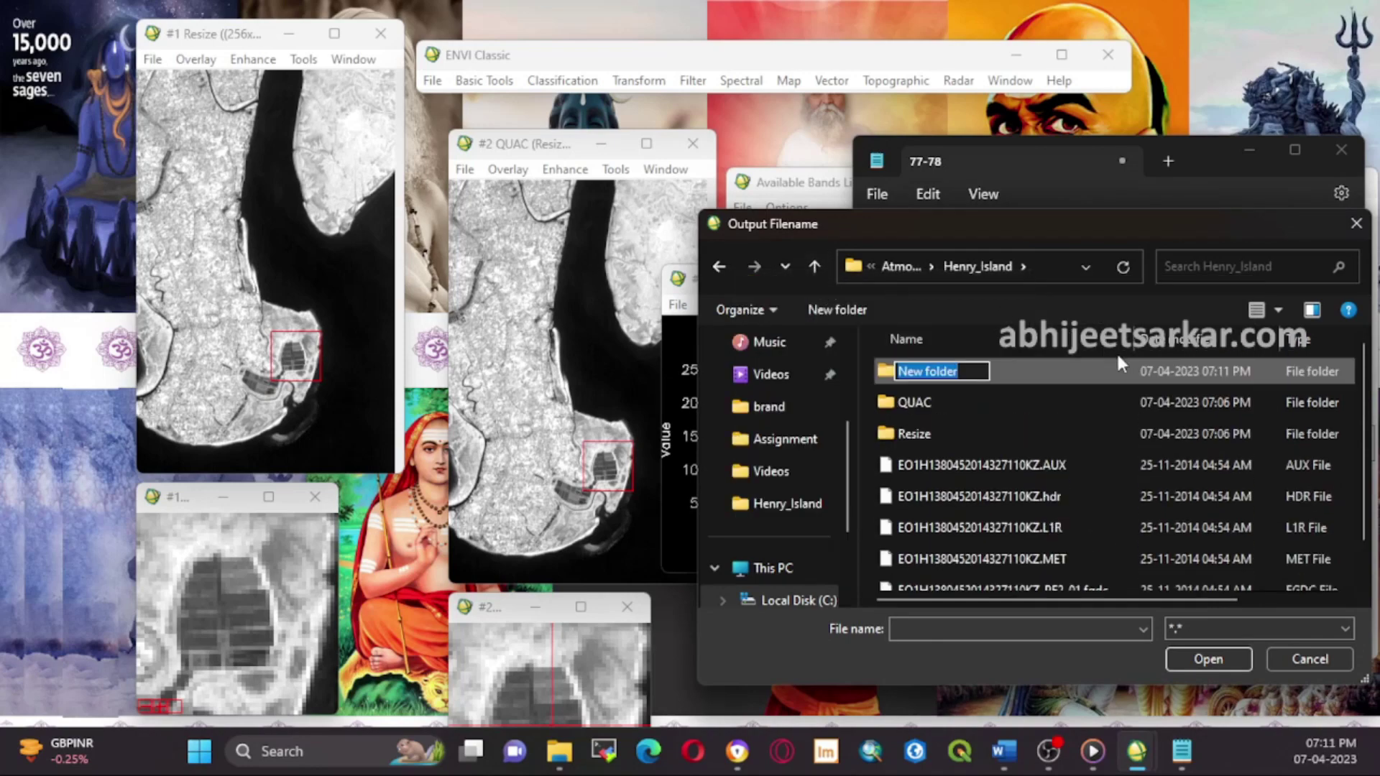
{"action": "type", "text": "BA"}
{"action": "key", "text": "BackSpace"}
{"action": "type", "text": "d_"}
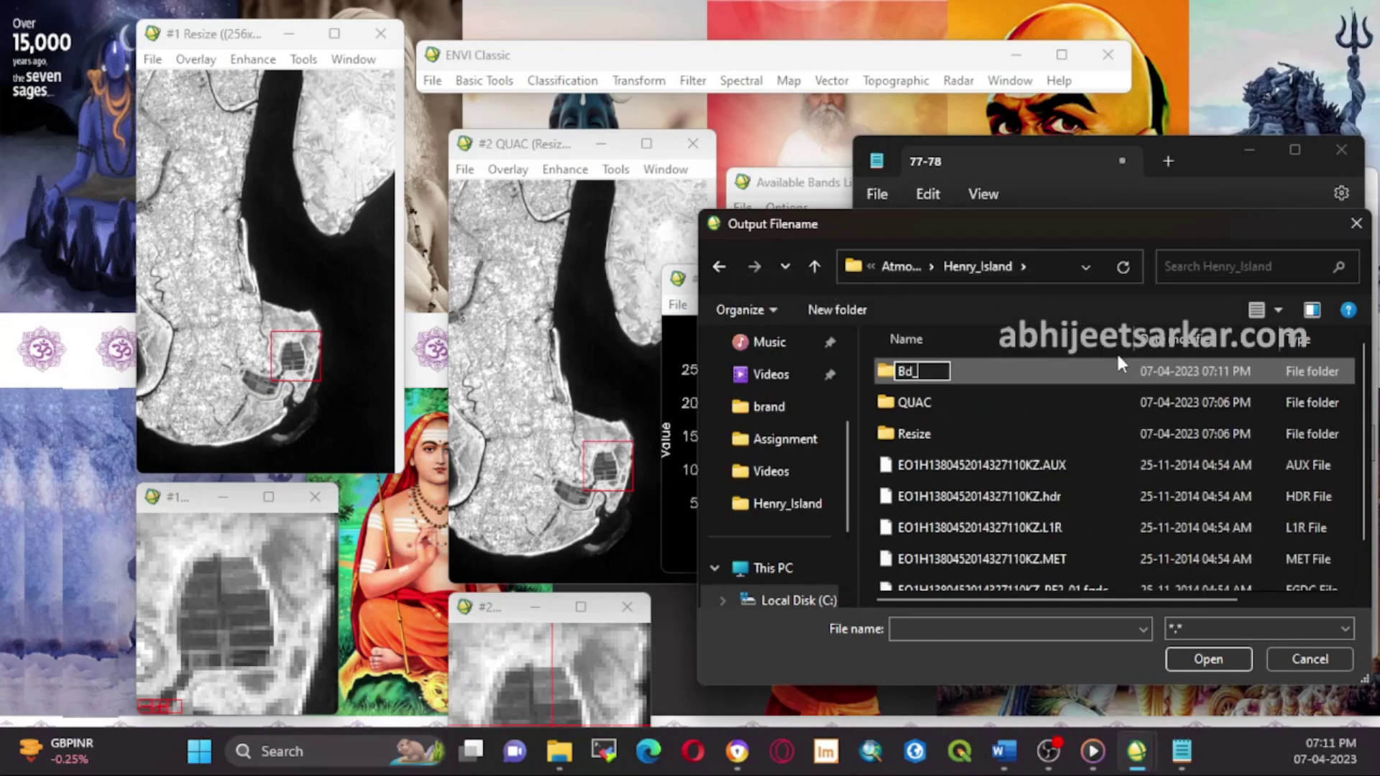
{"action": "key", "text": "BackSpace"}
{"action": "key", "text": "BackSpace"}
{"action": "type", "text": "ad_Band_Re"}
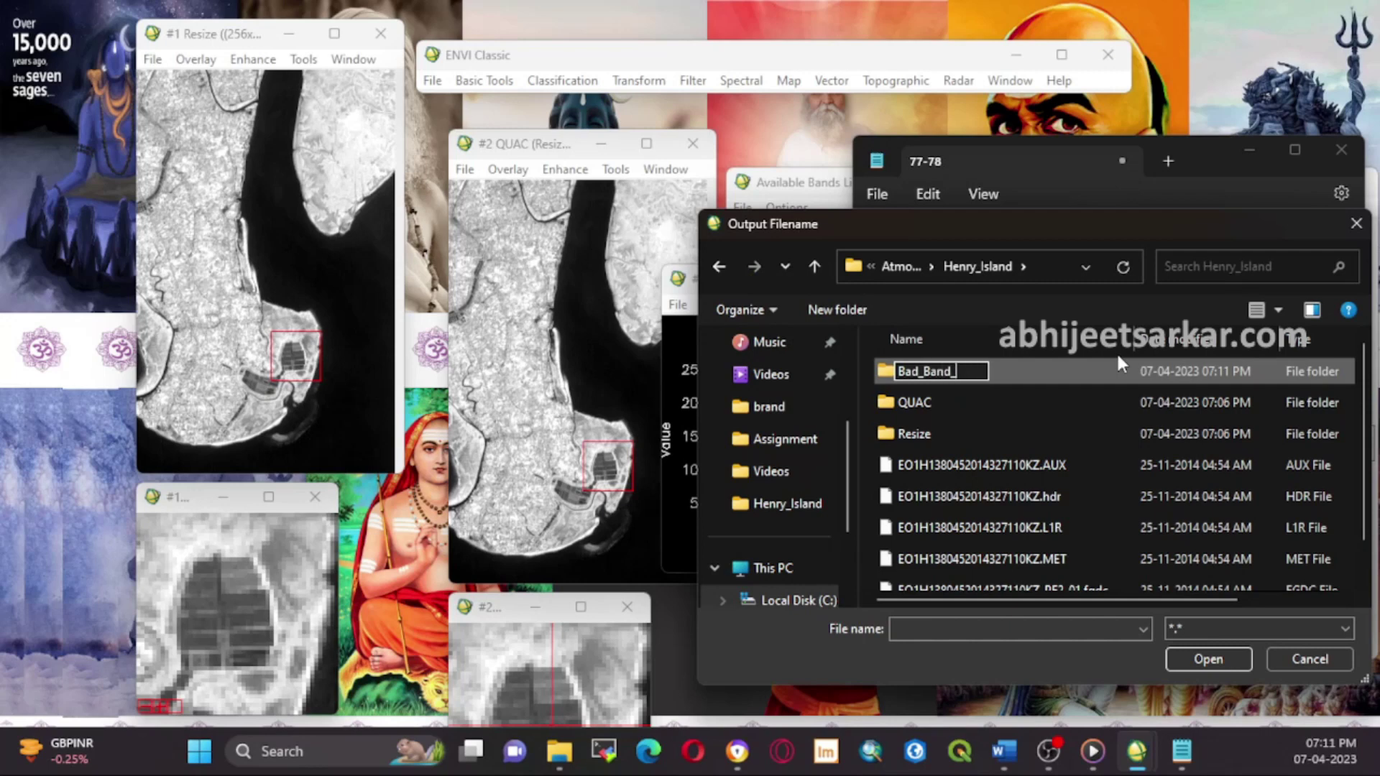
{"action": "type", "text": "move"}
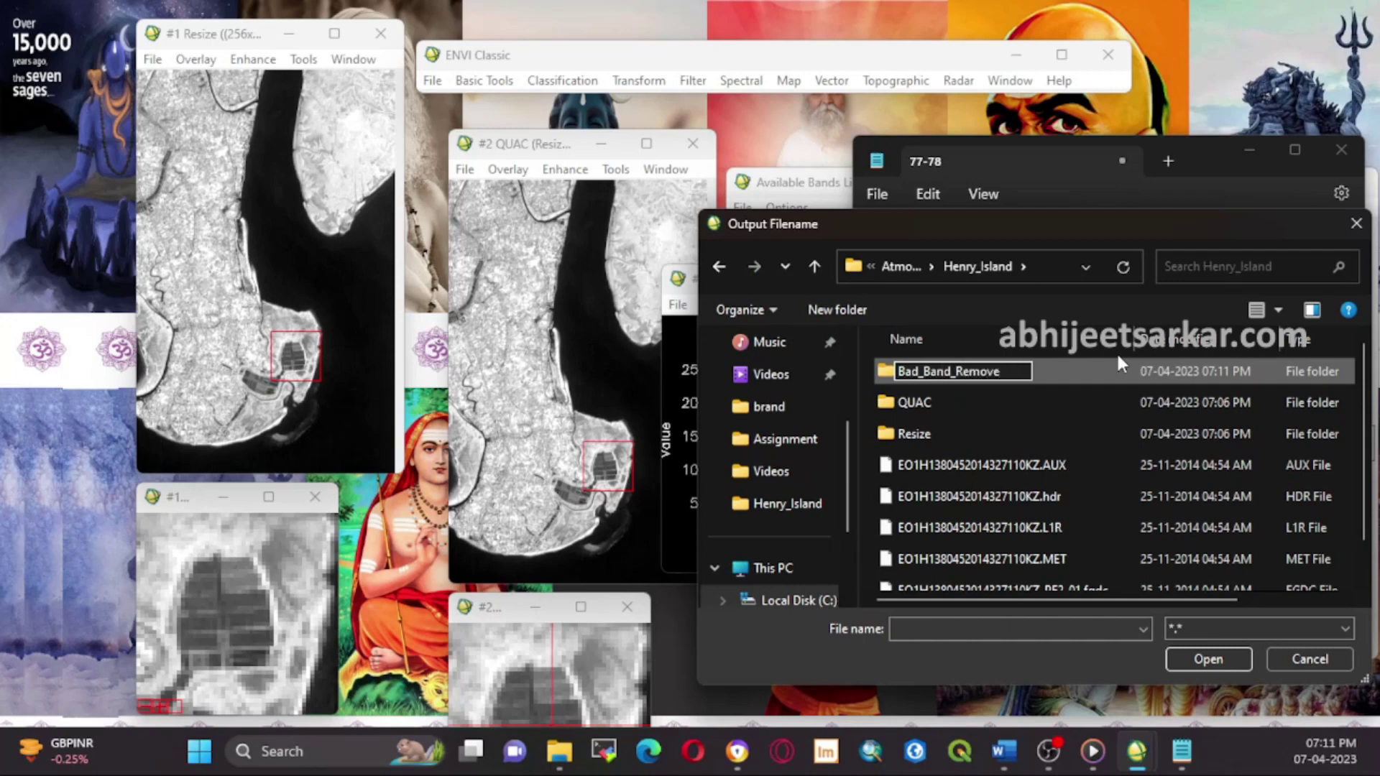
{"action": "key", "text": "Return"}
{"action": "key", "text": "Return"}
- Name the output file Henry_Island_Bad_Bands_Remove and run the resize
{"action": "left_click", "coordinate": [944, 630]}
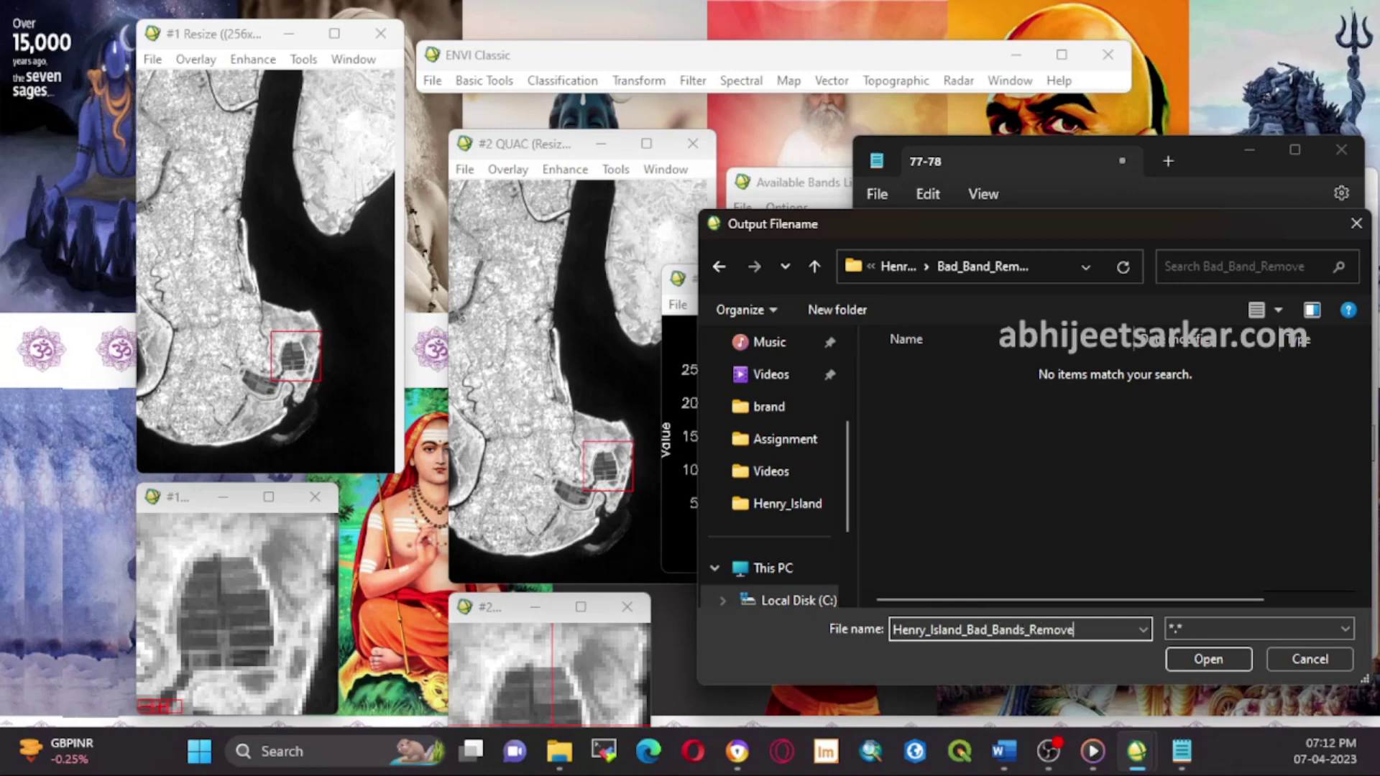
{"action": "left_click", "coordinate": [1218, 651]}
{"action": "left_click", "coordinate": [777, 548]}
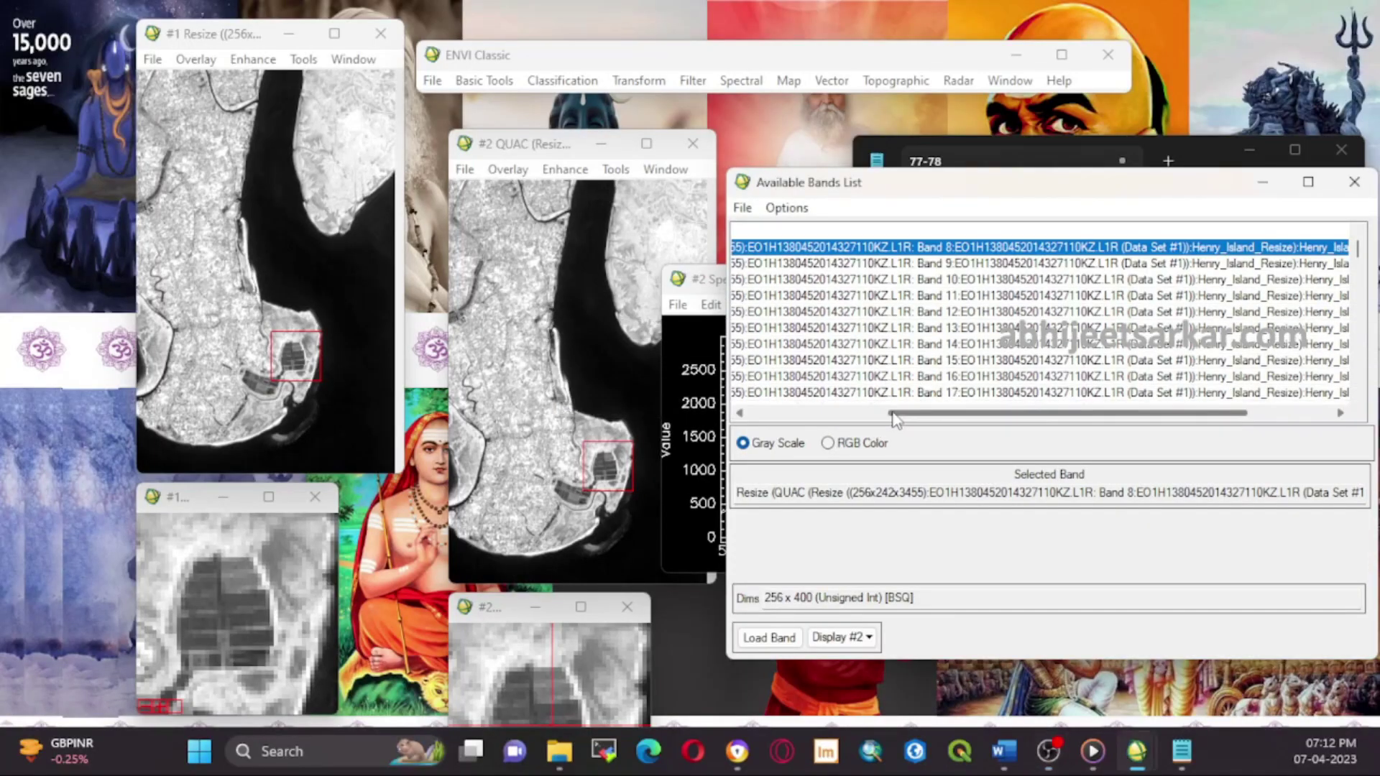
- Load Band 41 of the new bad-band-removed image in gray scale into Display #1
{"action": "left_click", "coordinate": [782, 414]}
{"action": "left_click_drag", "start_coordinate": [782, 417], "coordinate": [968, 416]}
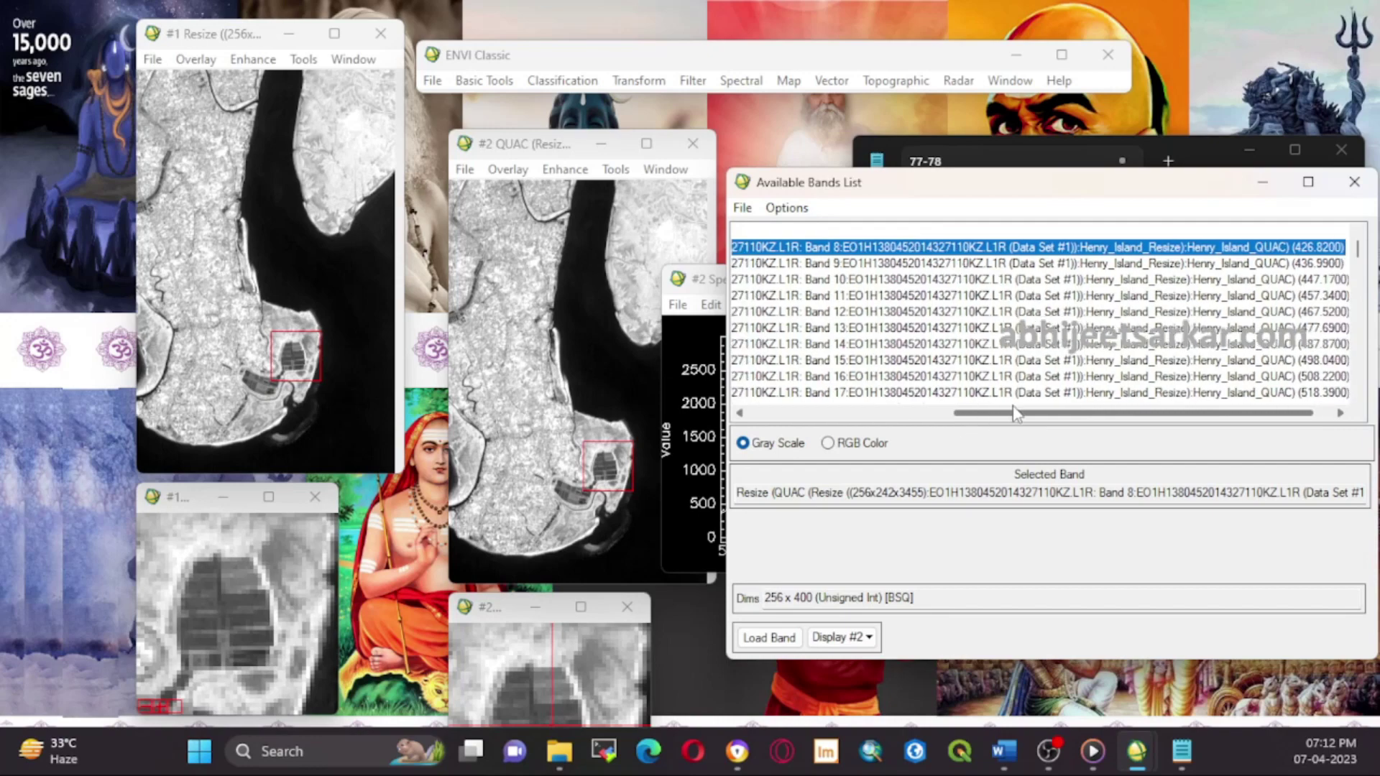
{"action": "left_click_drag", "start_coordinate": [1355, 255], "coordinate": [1354, 280]}
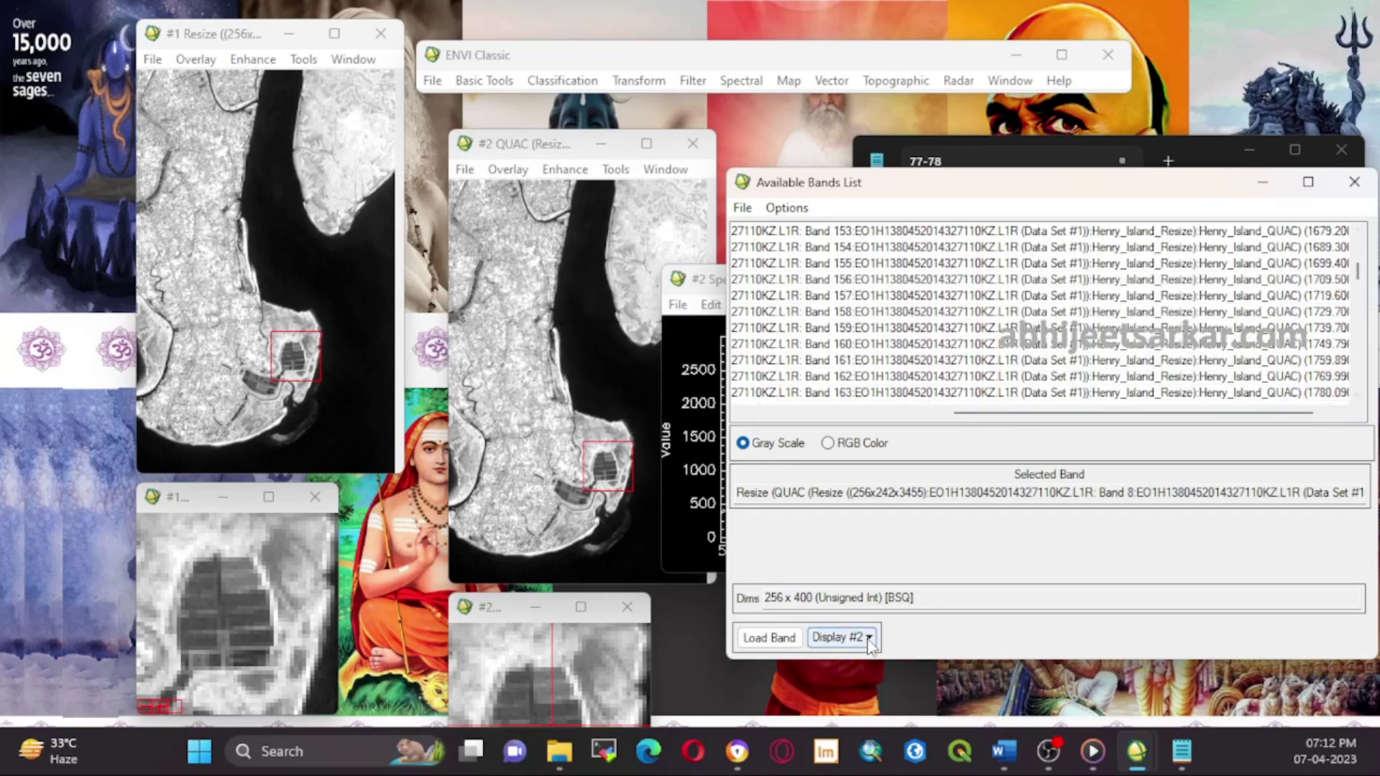
{"action": "left_click", "coordinate": [839, 637]}
{"action": "left_click", "coordinate": [826, 613]}
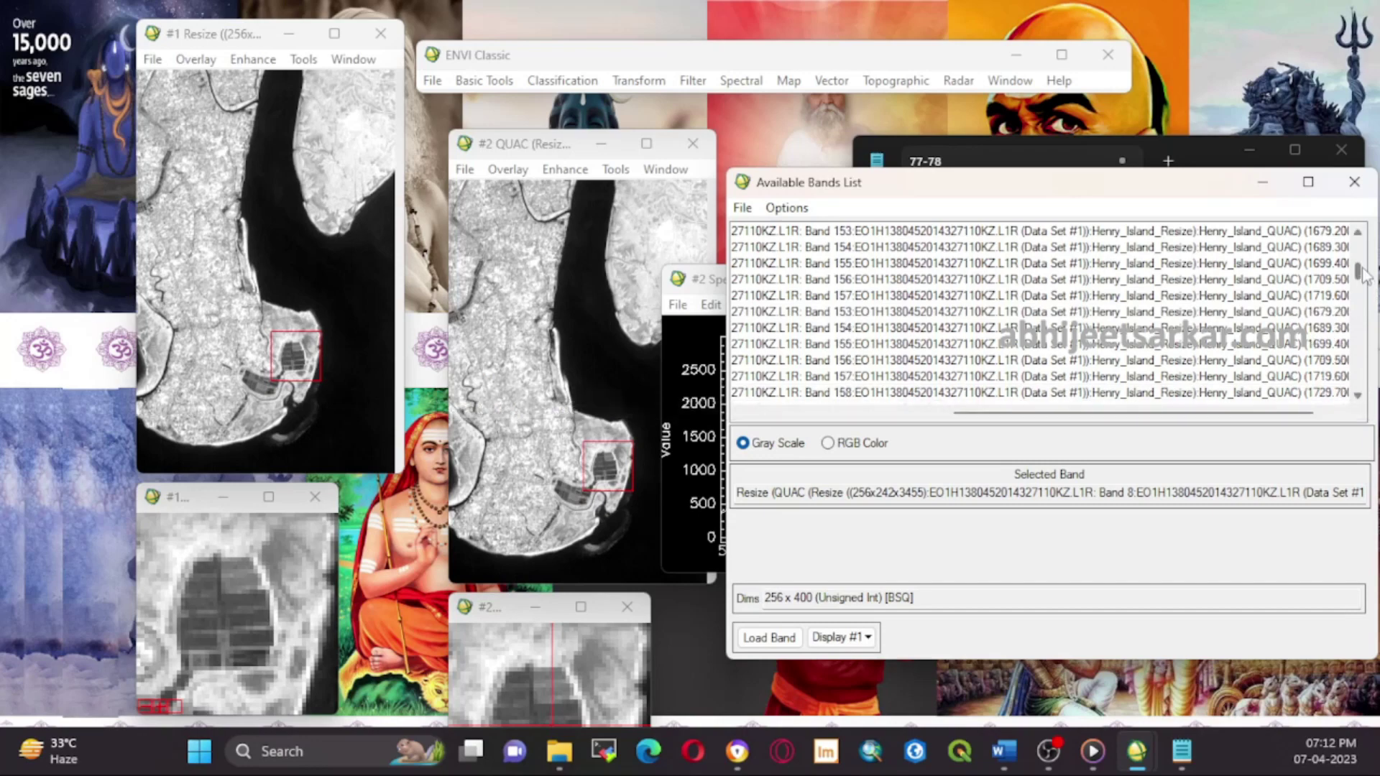
{"action": "left_click_drag", "start_coordinate": [1358, 271], "coordinate": [1362, 251]}
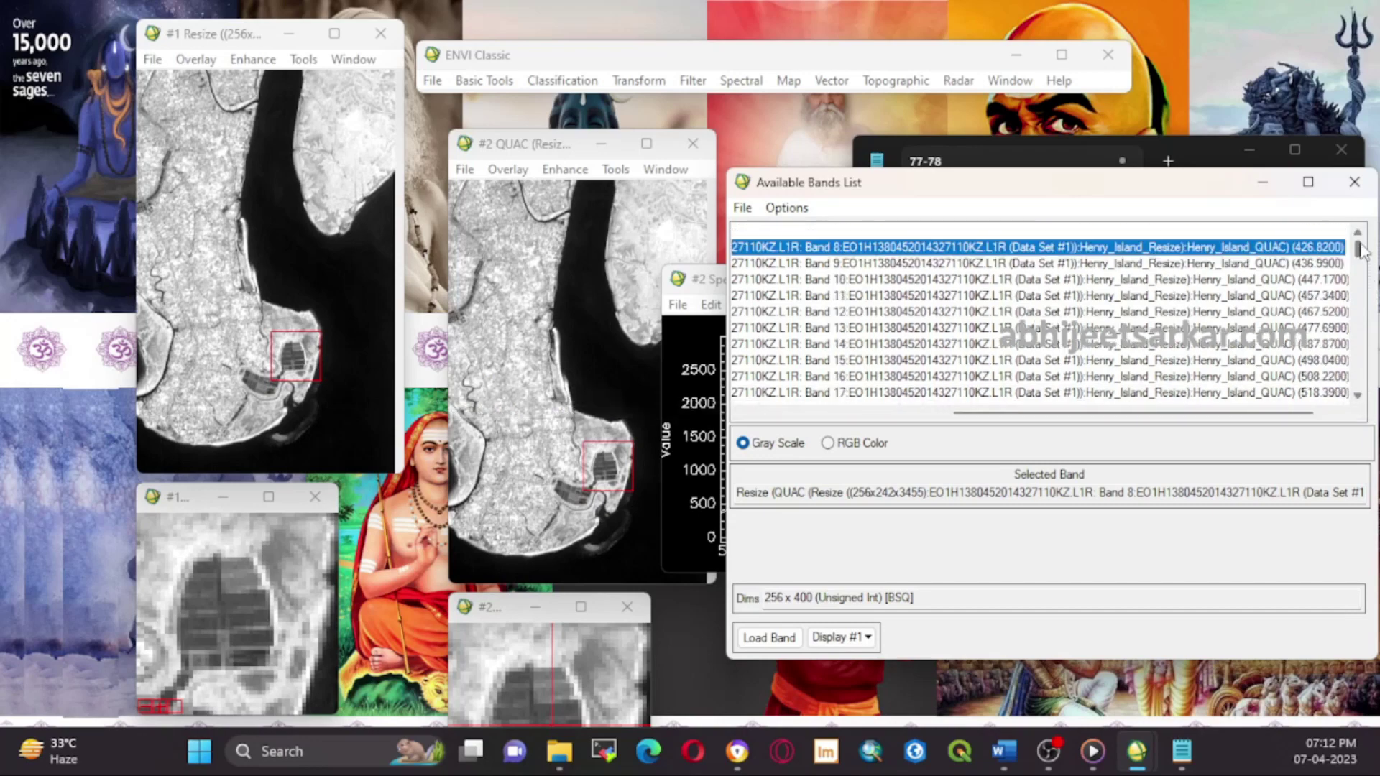
{"action": "left_click_drag", "start_coordinate": [1047, 415], "coordinate": [1023, 424]}
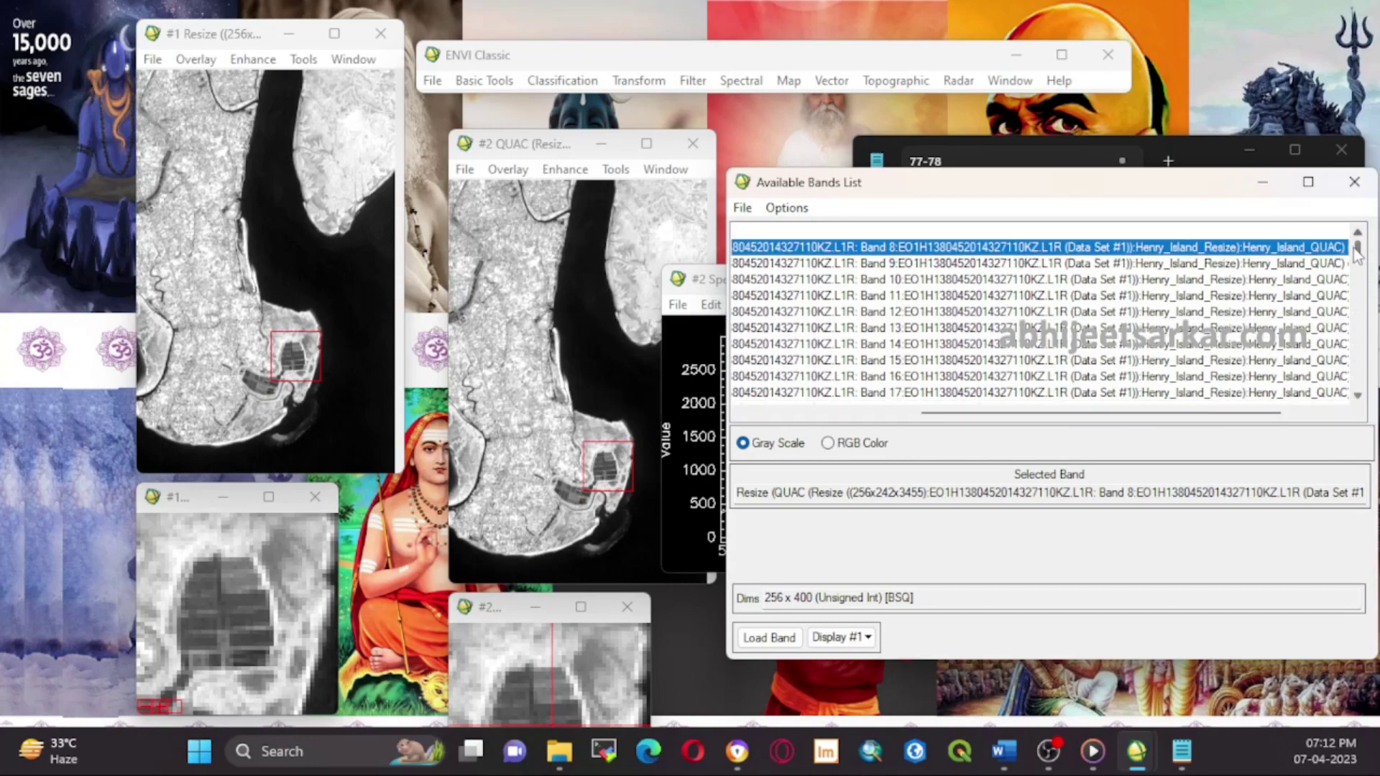
{"action": "left_click_drag", "start_coordinate": [1358, 248], "coordinate": [1357, 253]}
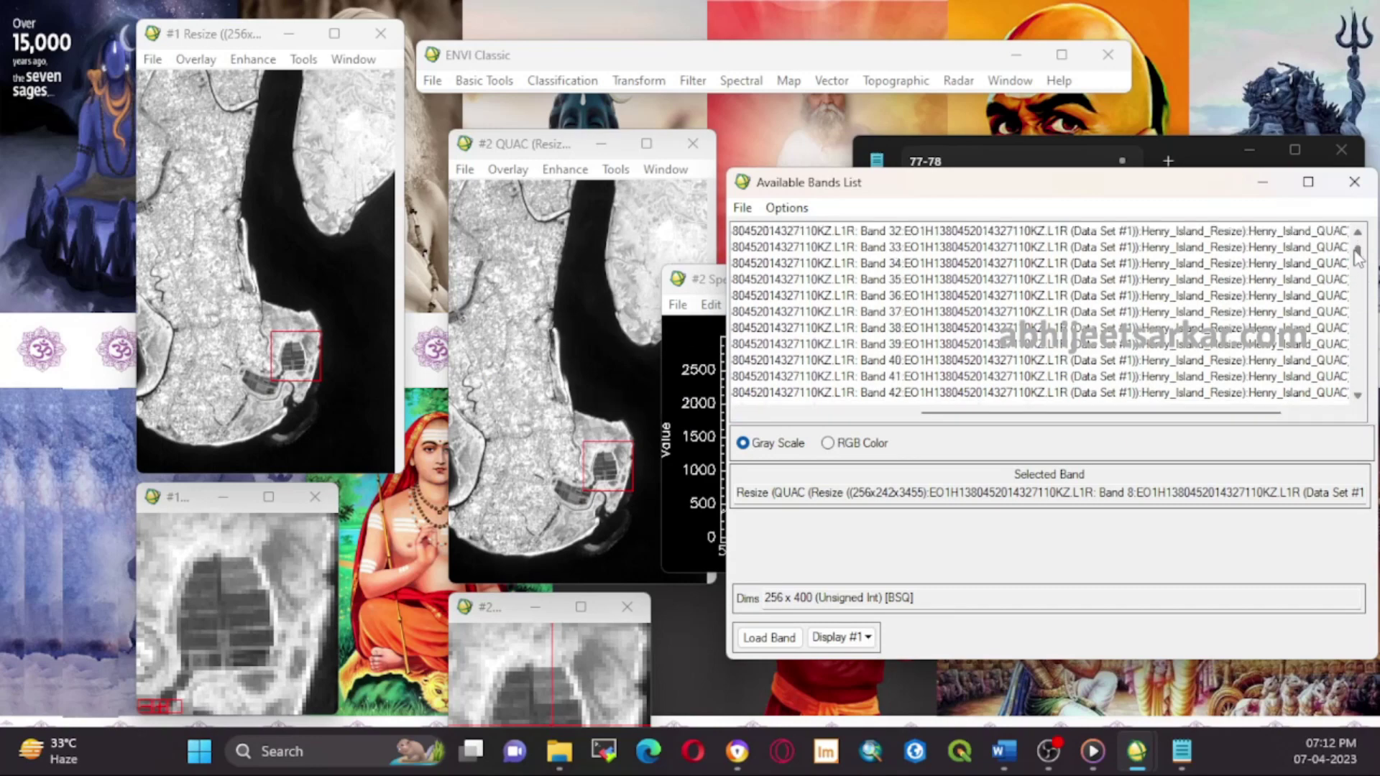
{"action": "double_click", "coordinate": [867, 381]}
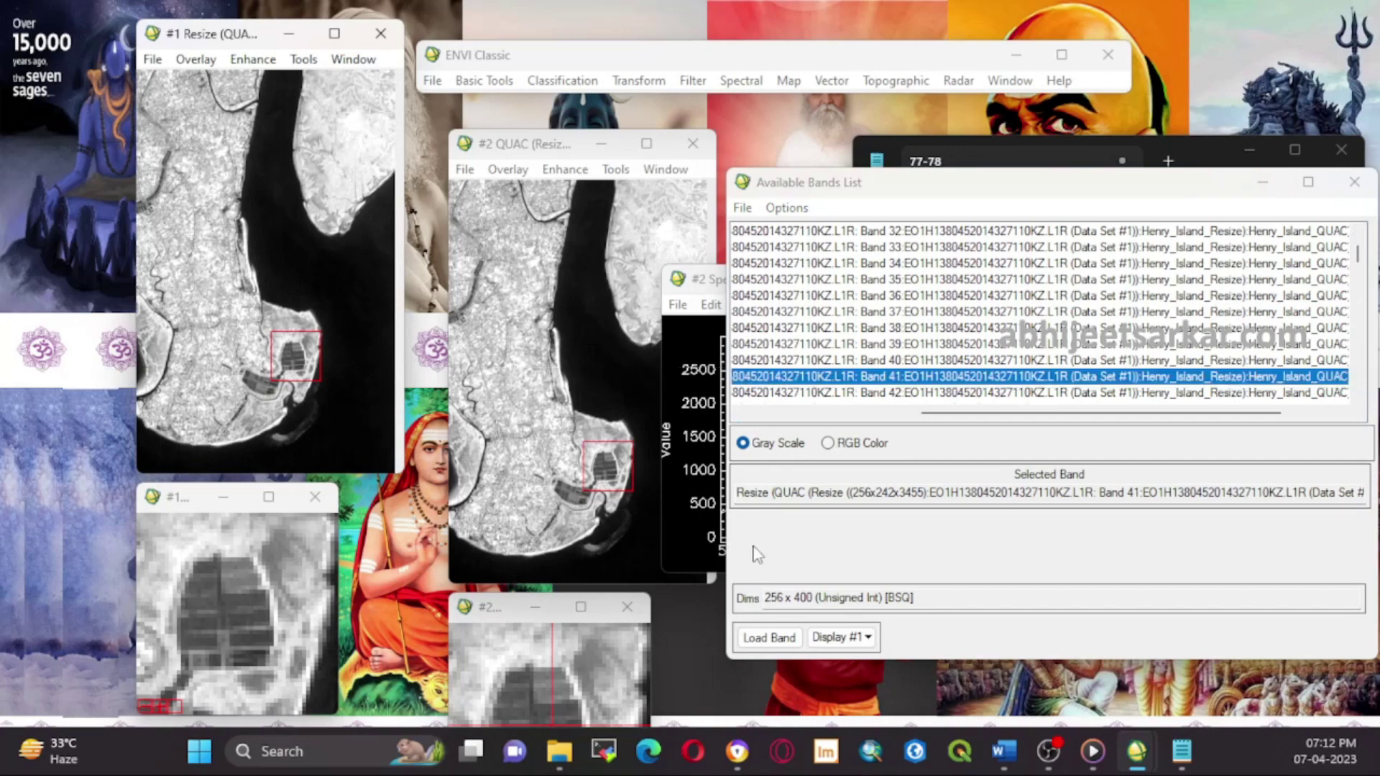
- Reposition the zoom box slightly on the dark ponds and open the Z Profile (Spectrum) for Display #1
{"action": "mouse_move", "coordinate": [296, 356]}
{"action": "left_mouse_down"}
{"action": "mouse_move", "coordinate": [259, 351]}
{"action": "mouse_move", "coordinate": [290, 352]}
{"action": "left_mouse_up"}
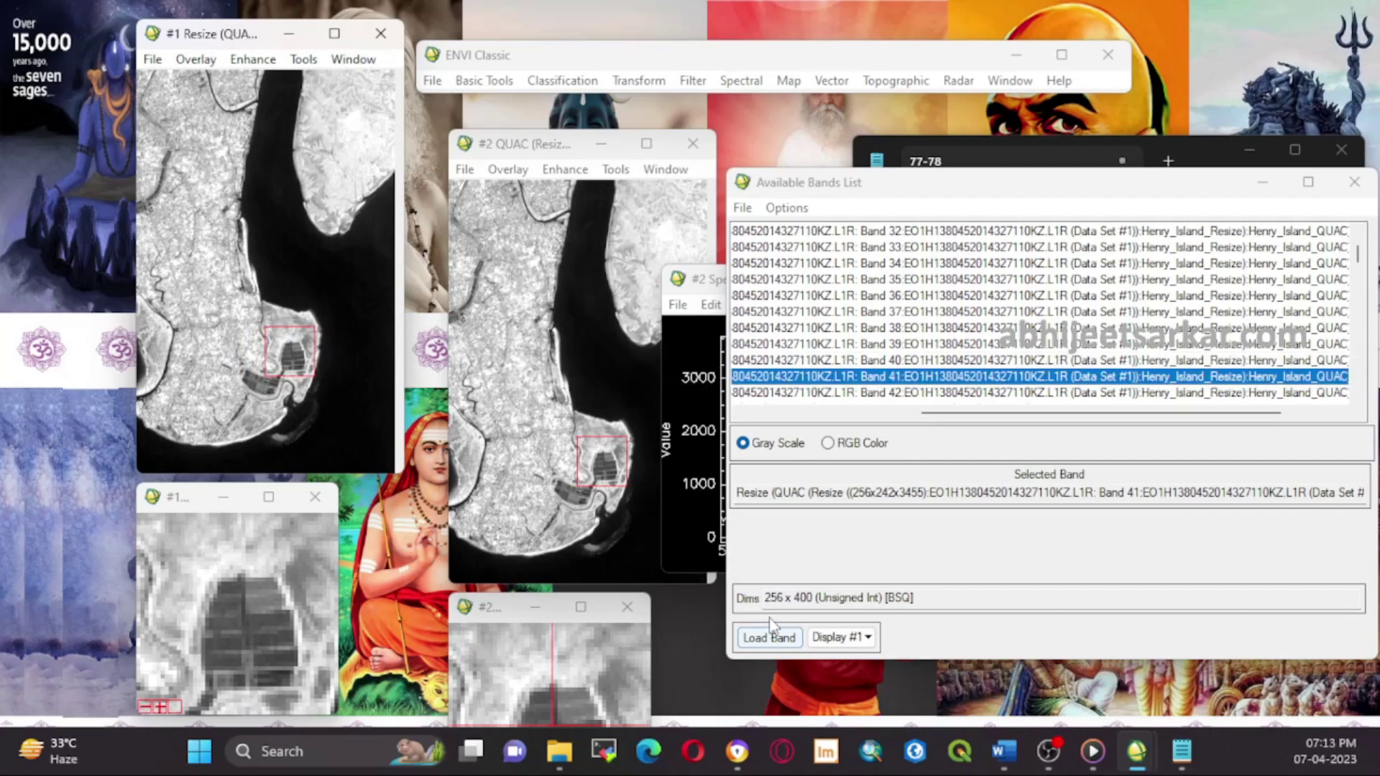
{"action": "left_click_drag", "start_coordinate": [985, 414], "coordinate": [809, 418]}
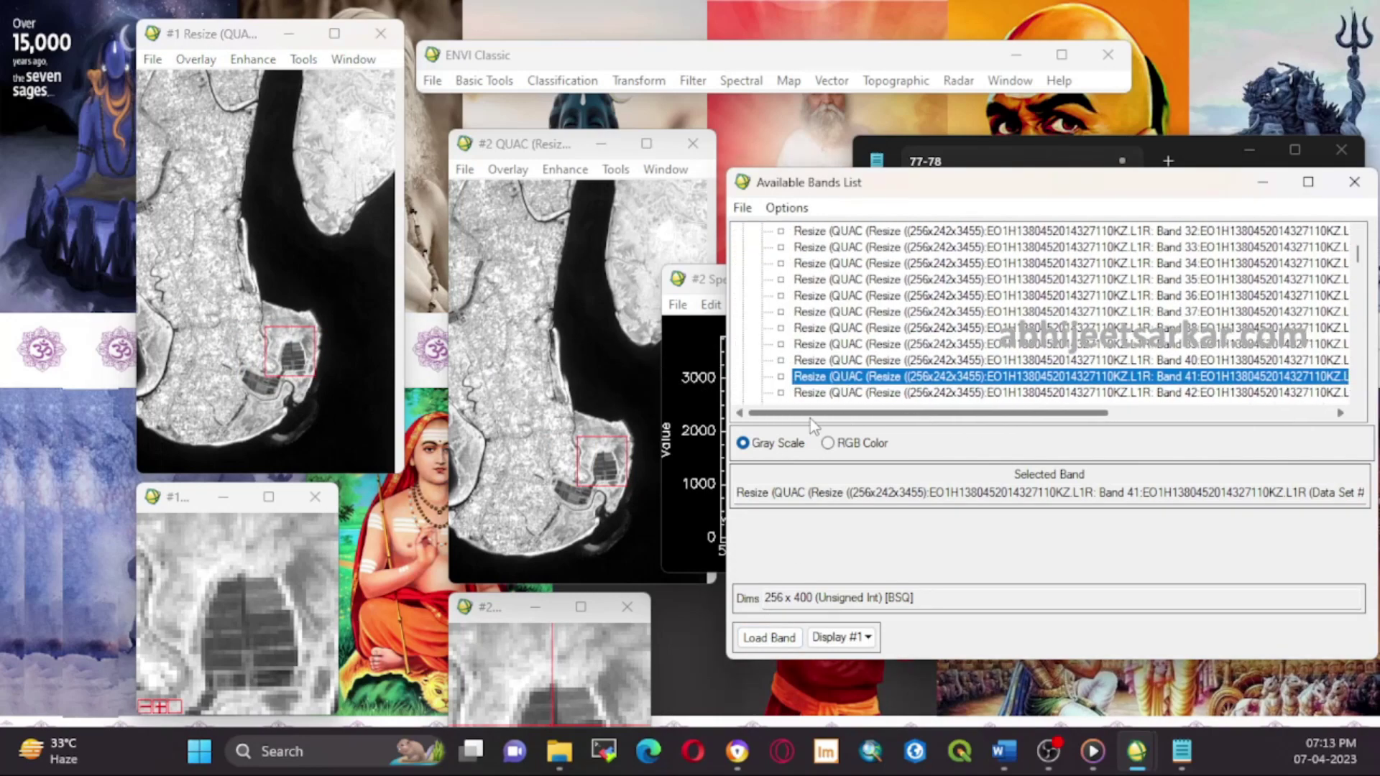
{"action": "right_click", "coordinate": [360, 369]}
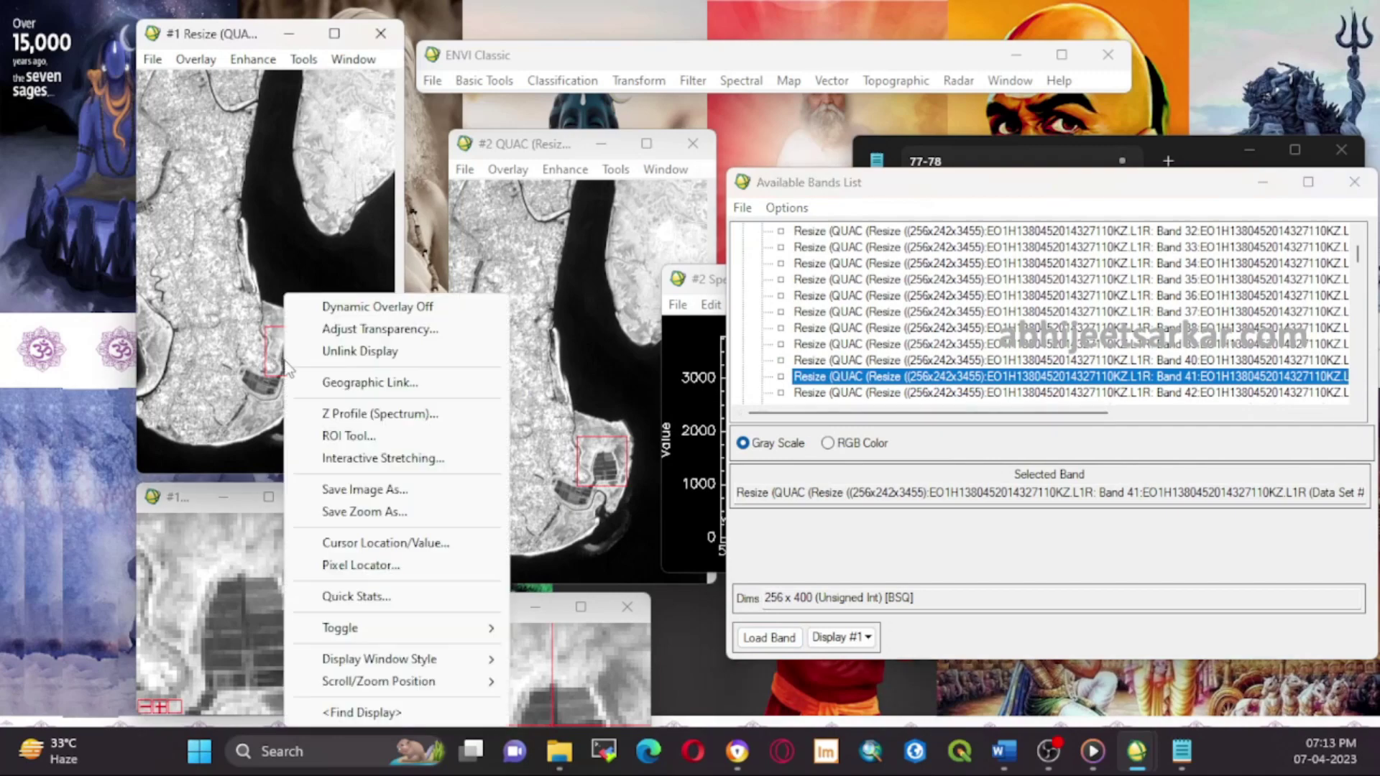
{"action": "left_click", "coordinate": [352, 409]}
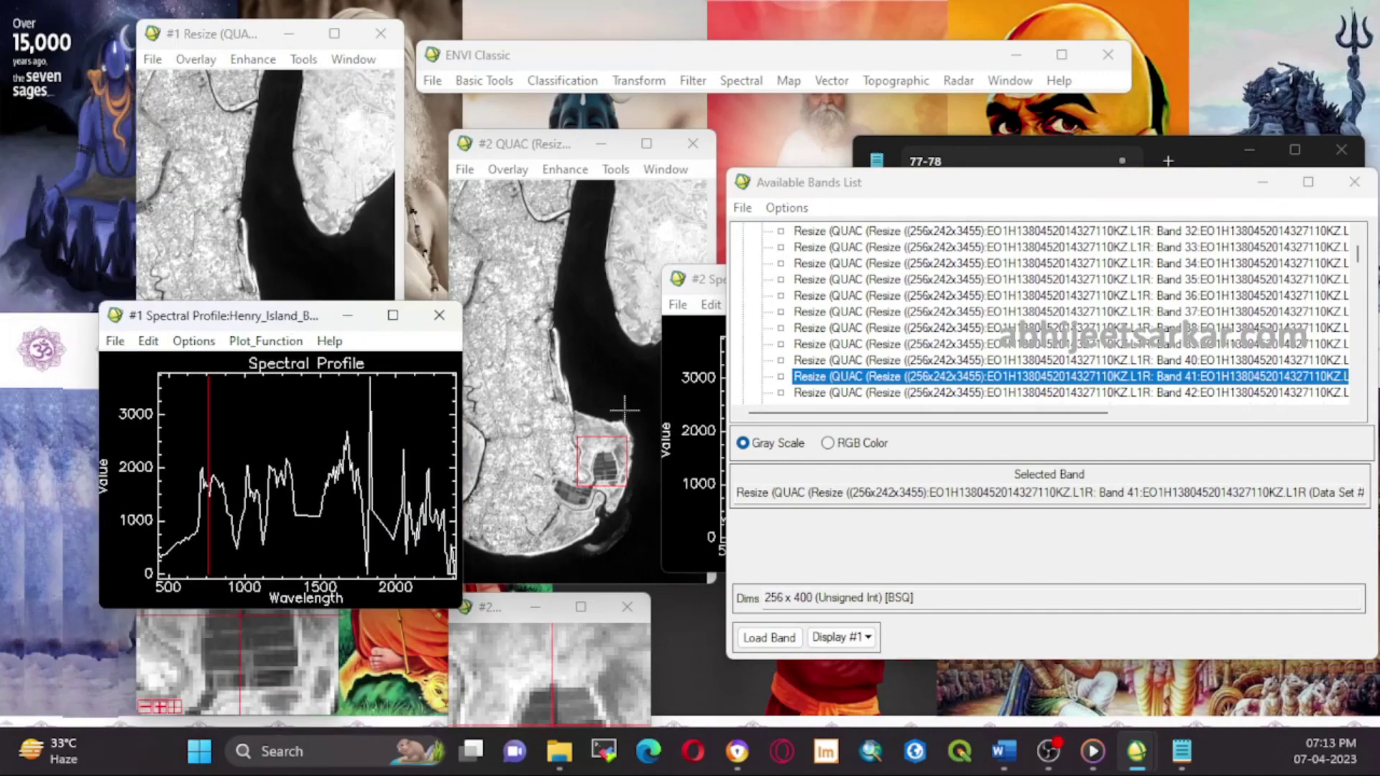
- Open the Z Profile (Spectrum) for the QUAC image in Display #2 and compare it side by side with the Display #1 profile
{"action": "right_click", "coordinate": [598, 453]}
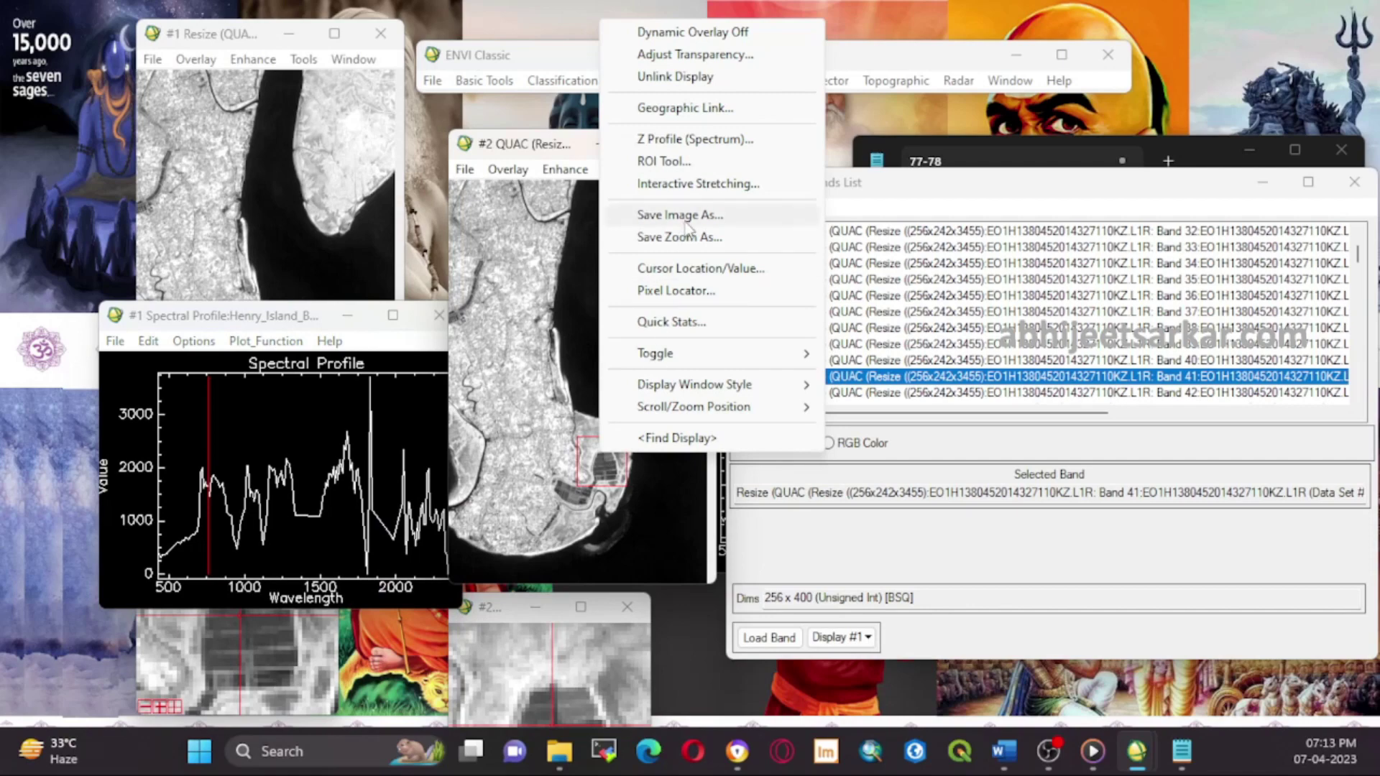
{"action": "left_click", "coordinate": [646, 139]}
{"action": "left_click_drag", "start_coordinate": [753, 284], "coordinate": [1376, 144]}
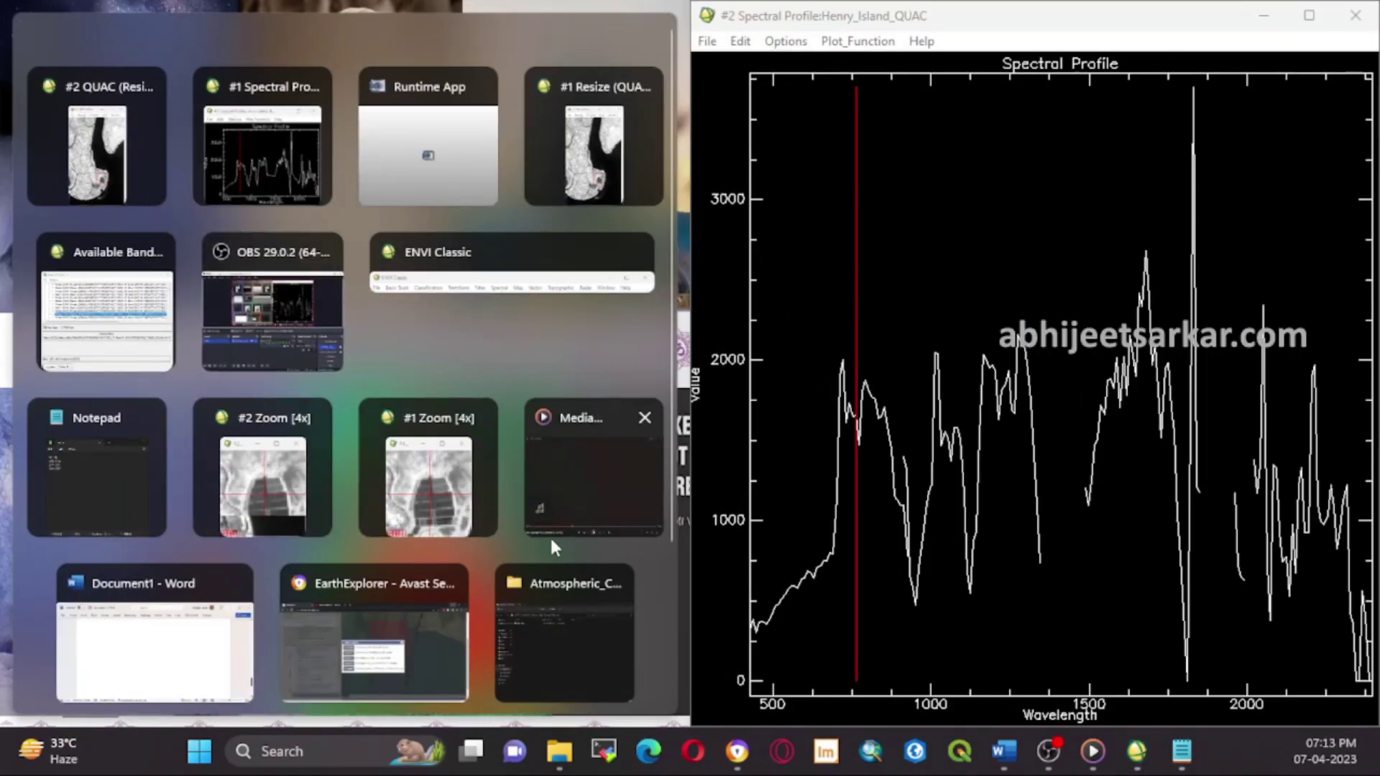
{"action": "left_click", "coordinate": [238, 166]}
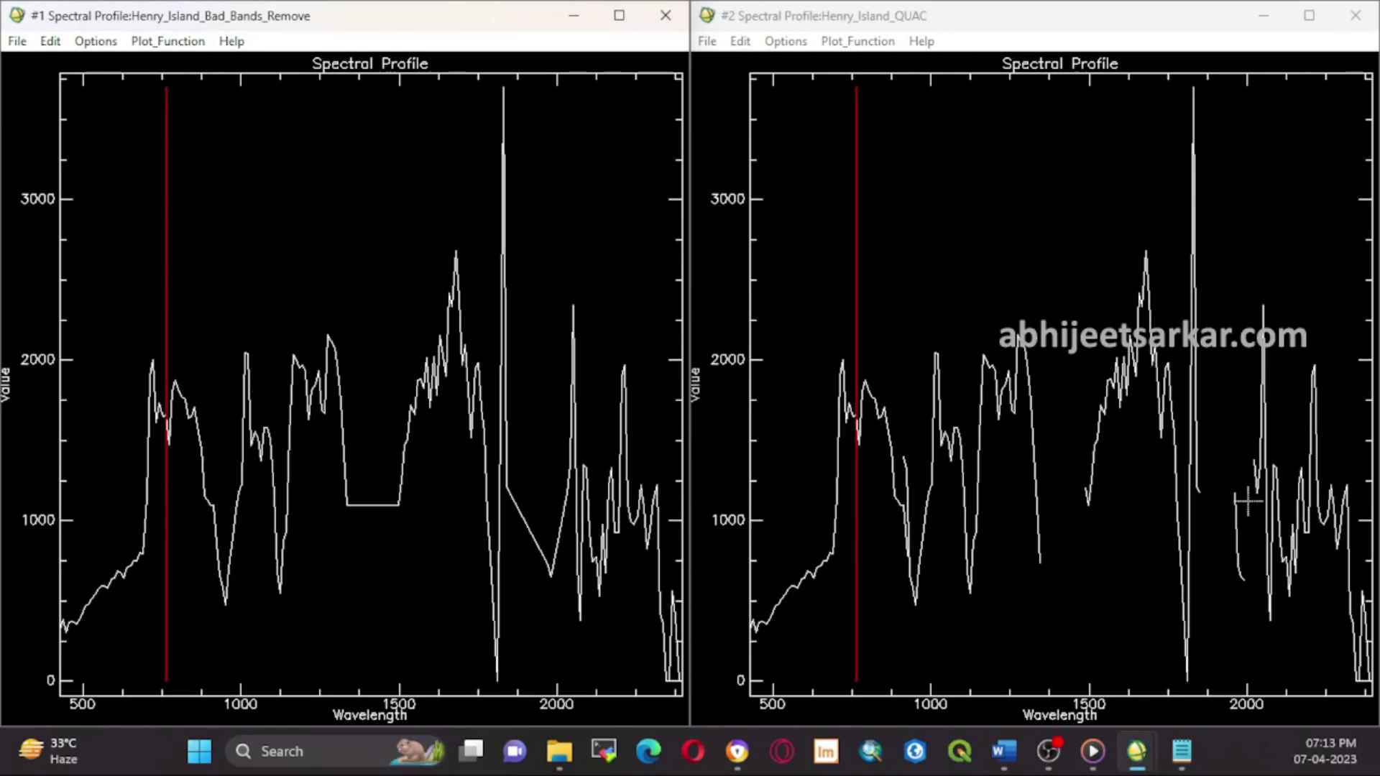
{"action": "left_click", "coordinate": [1012, 37]}
{"action": "left_click", "coordinate": [227, 7]}
- Close the QUAC spectral profile, view the Henry_Island_Bad_Bands_Remove profile at full-screen size, and restore its window
{"action": "left_click", "coordinate": [1356, 15]}
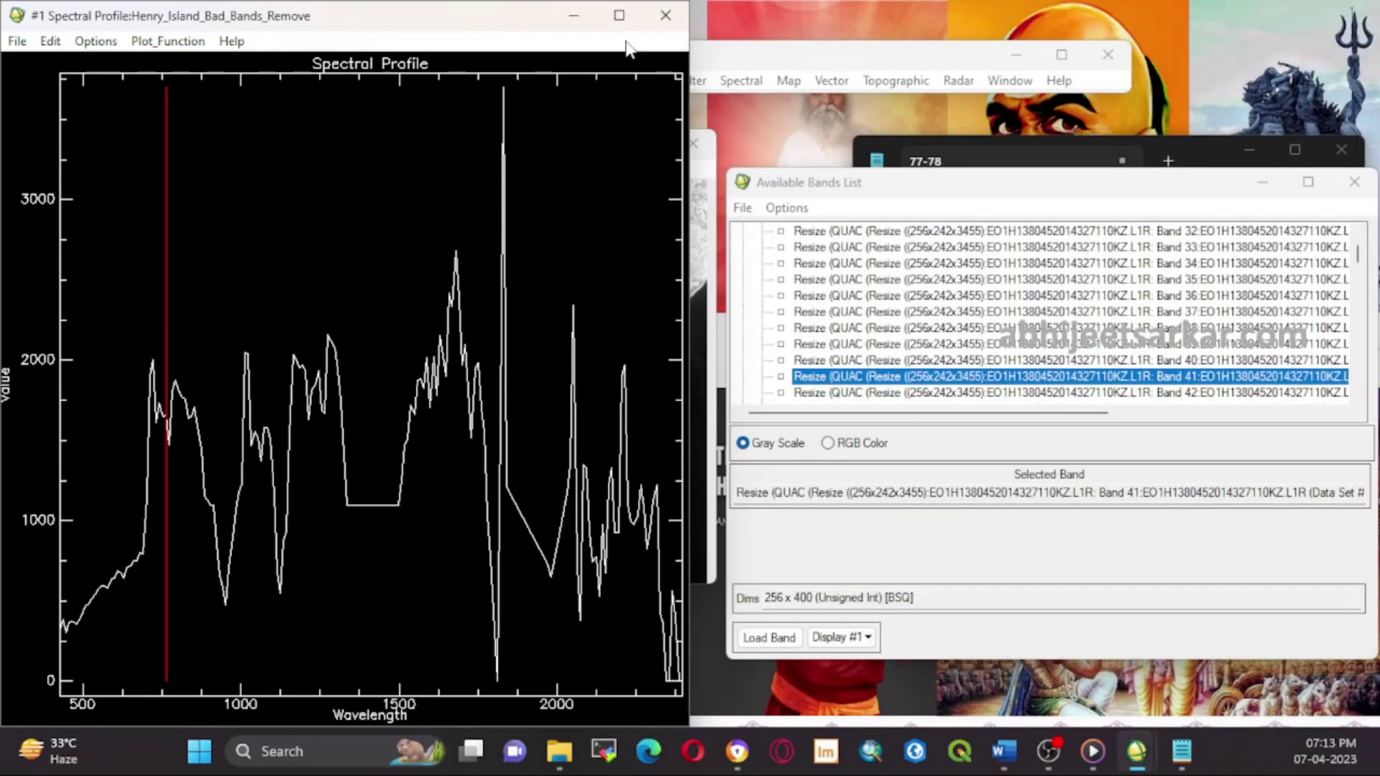
{"action": "left_click", "coordinate": [619, 16]}
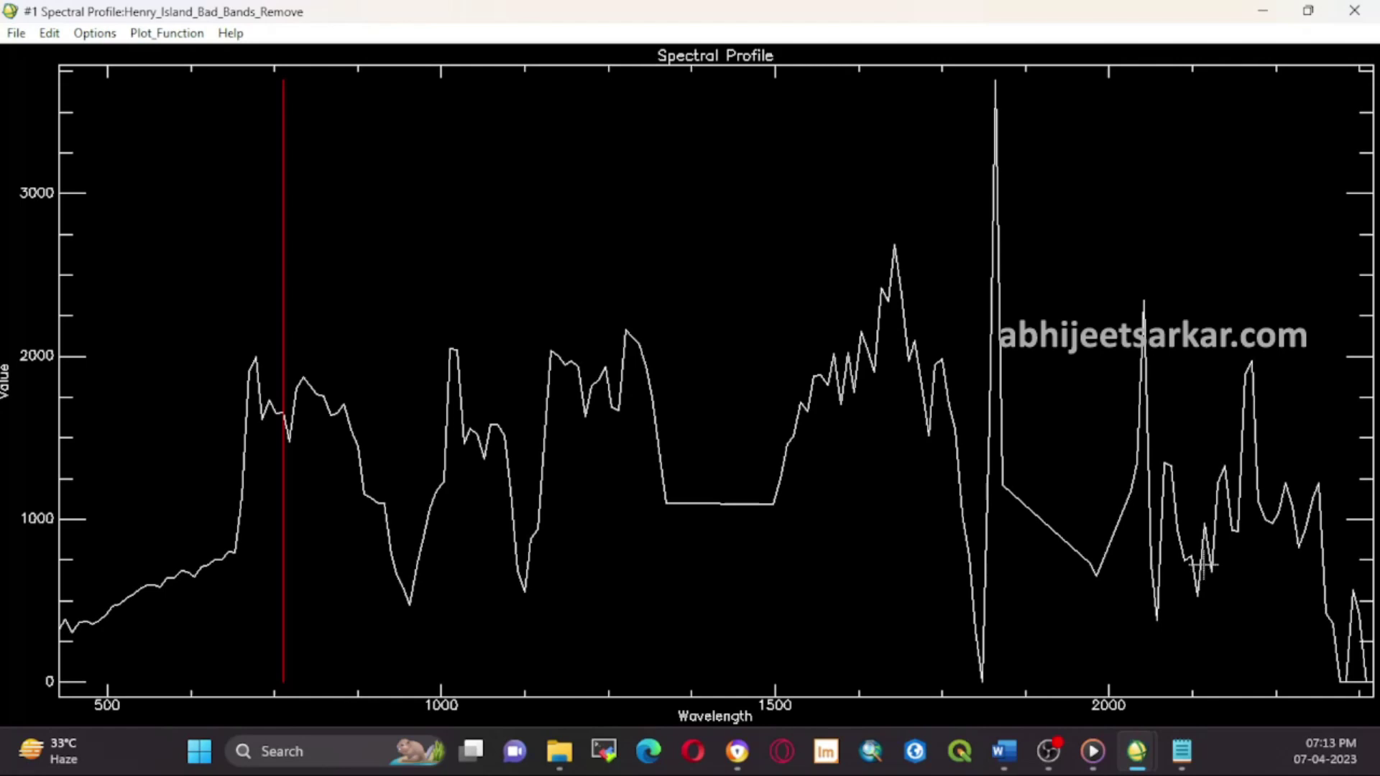
{"action": "left_click", "coordinate": [1312, 11]}
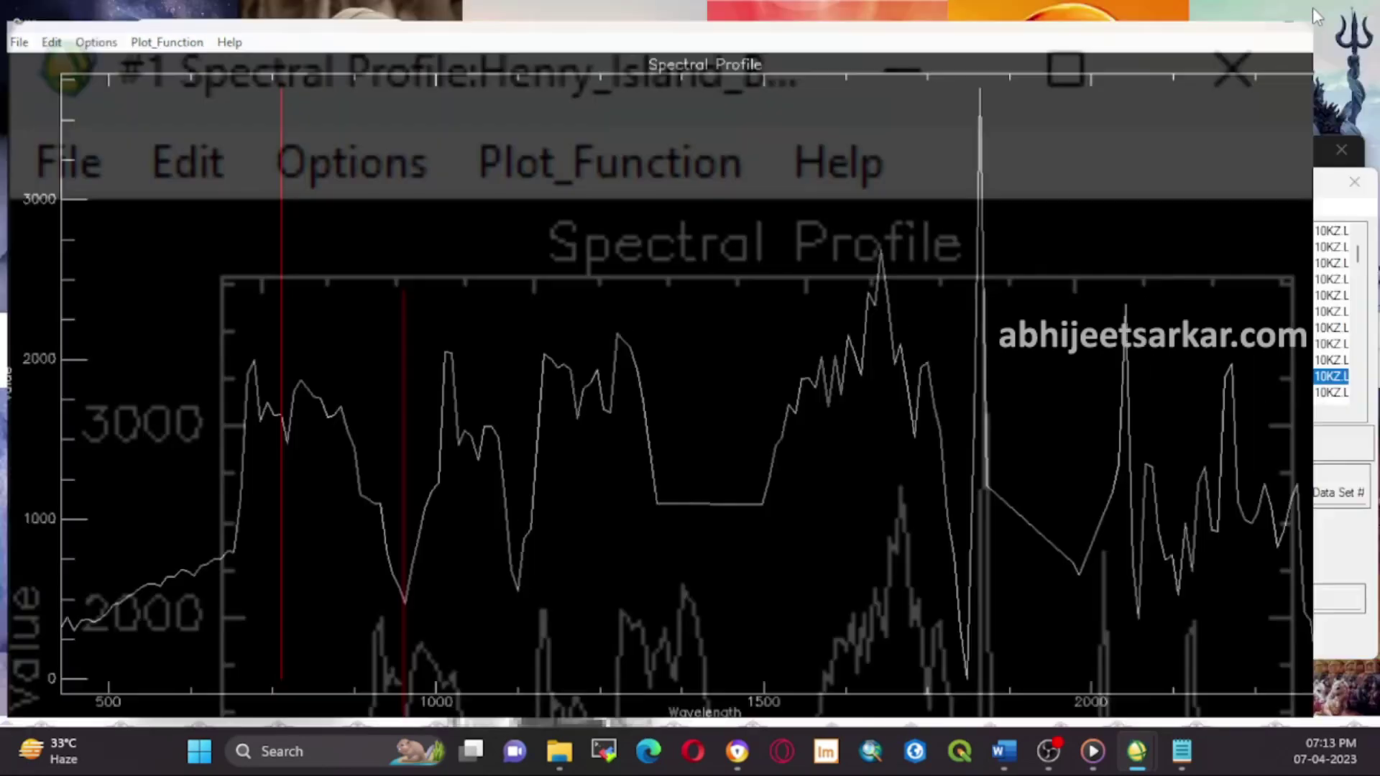
- Switch to the web browser and show the header of the GIS YouTube channel's home page
{"action": "left_click", "coordinate": [737, 751]}
{"action": "left_click", "coordinate": [333, 10]}
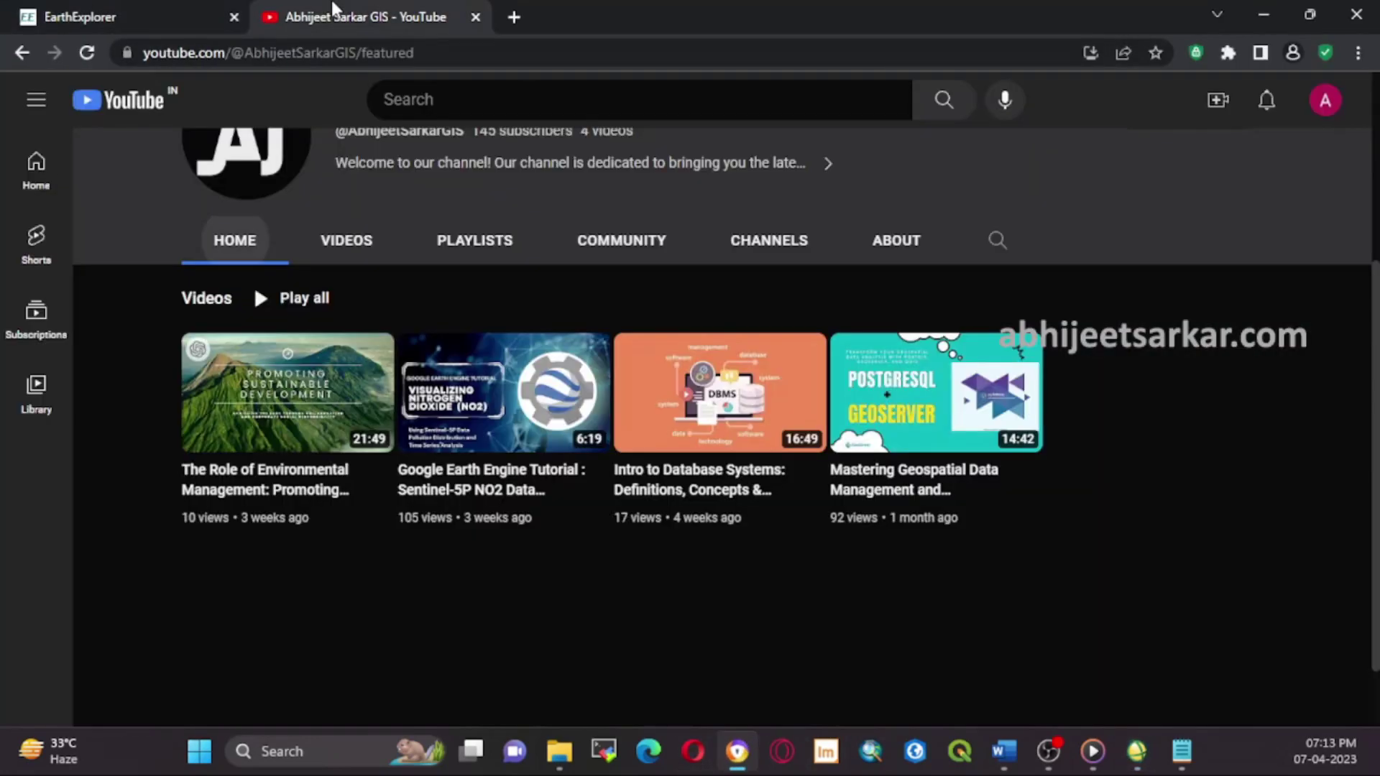
{"action": "scroll", "coordinate": [460, 507], "scroll_direction": "up", "scroll_amount": 4}
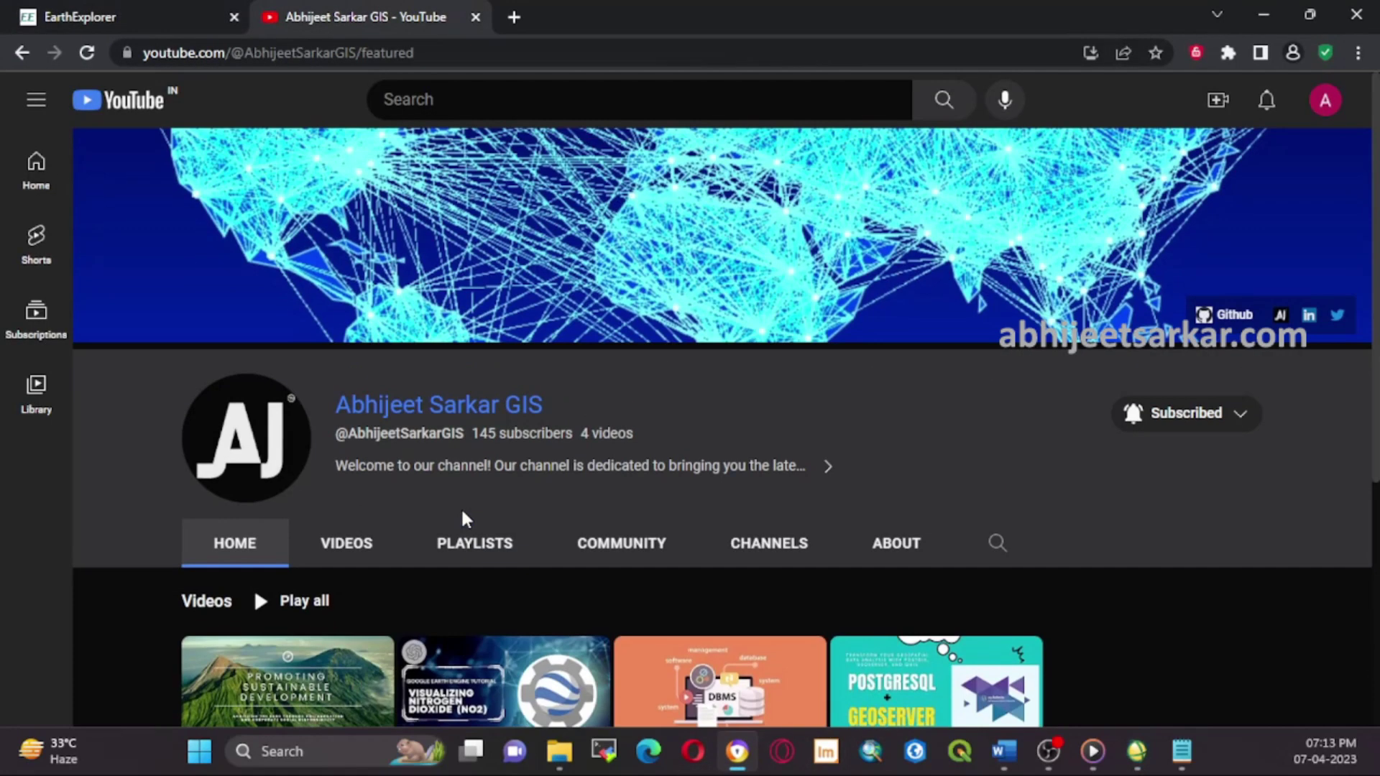